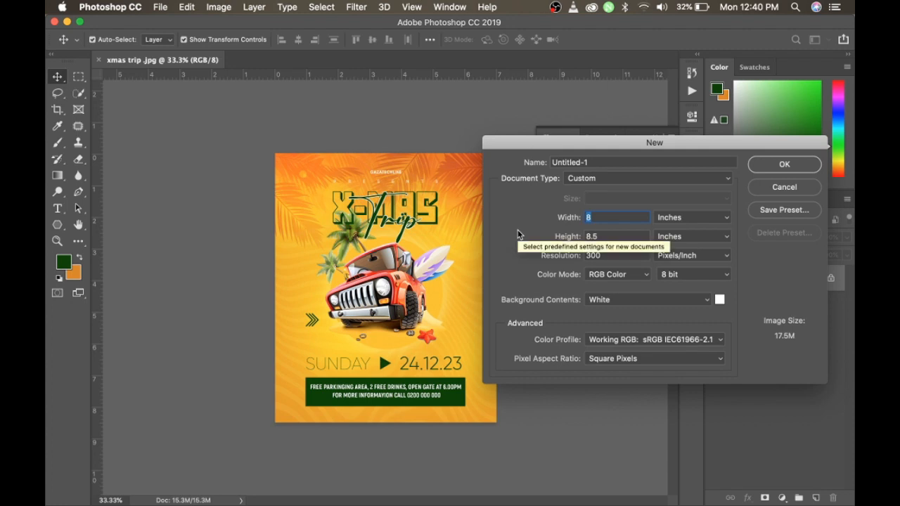
- Create a new 7 × 8.5 inch RGB document at 300 pixels/inch with a white background, and collapse the Character panel
type("7")
key("Tab")
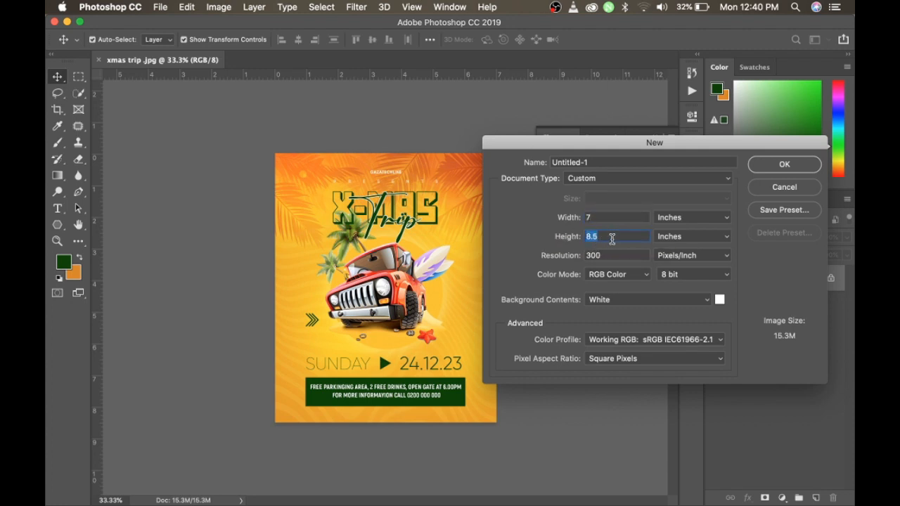
left_click(784, 163)
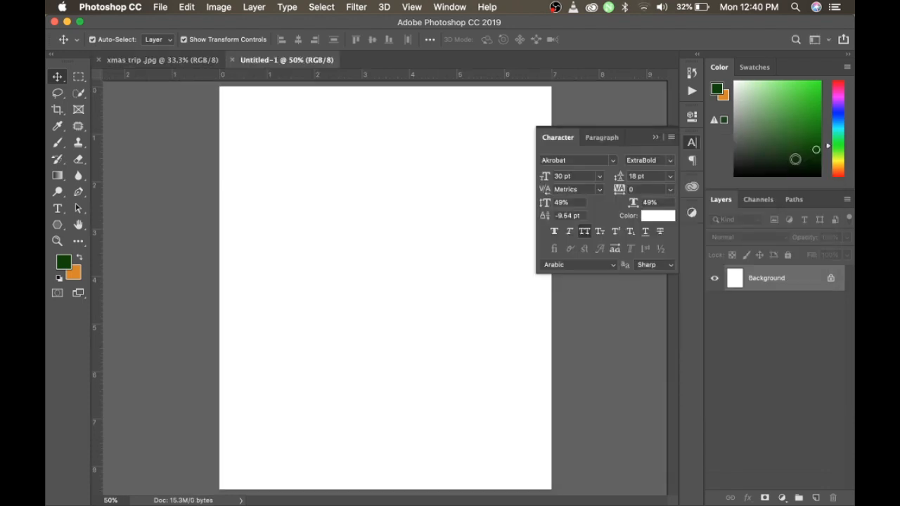
left_click(655, 137)
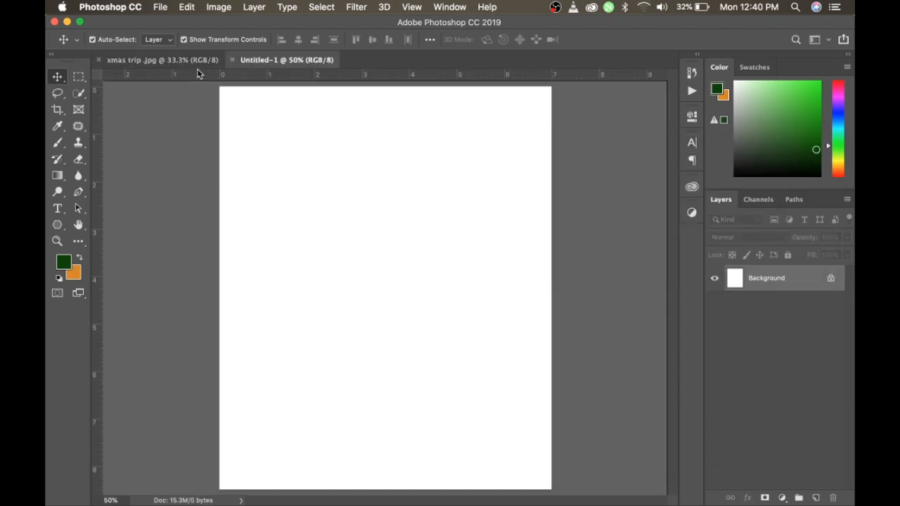
- Place guides about 0.5 inch inside all four page edges and through the page's horizontal and vertical centres
left_click_drag(200, 74, 197, 109)
left_click_drag(107, 210, 244, 219)
left_click_drag(96, 331, 529, 407)
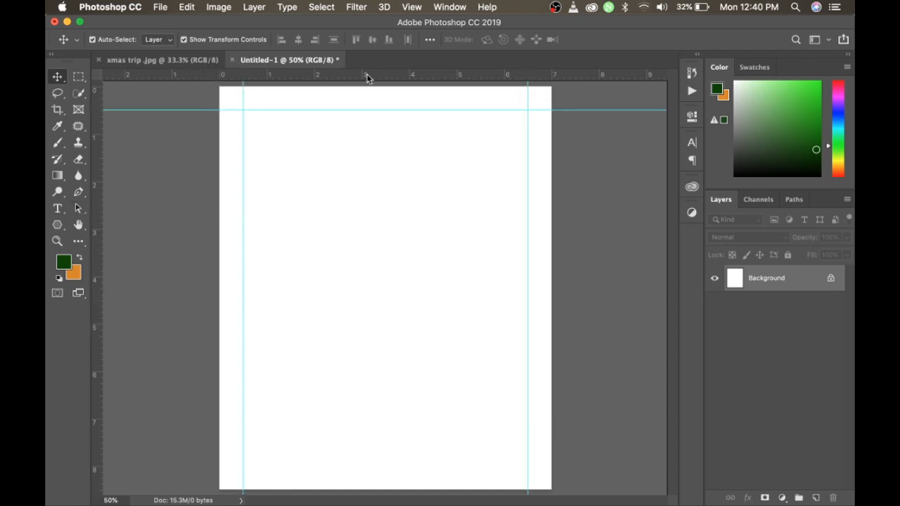
left_click_drag(367, 76, 329, 467)
key("c")
left_click_drag(99, 465, 386, 458)
left_click_drag(376, 75, 385, 287)
key("v")
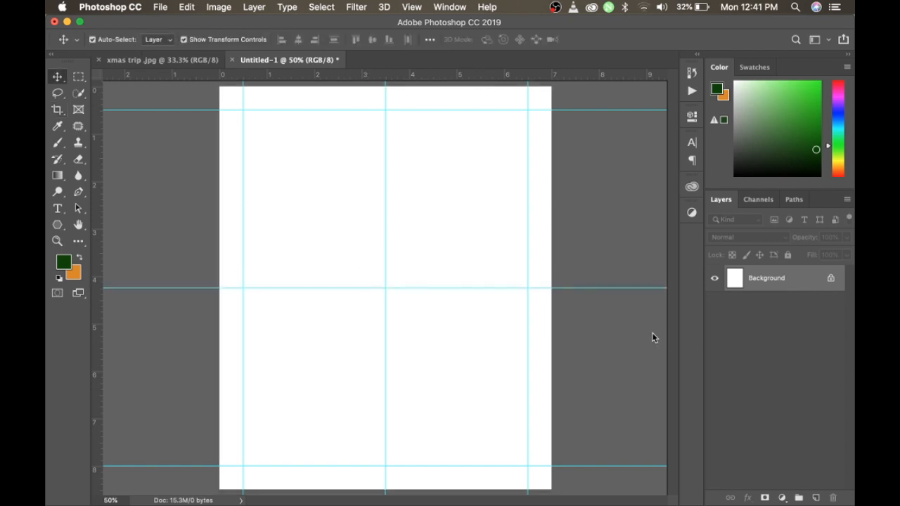
- Add a gradient fill layer above the background using the yellow-to-orange gradient preset
left_click(782, 498)
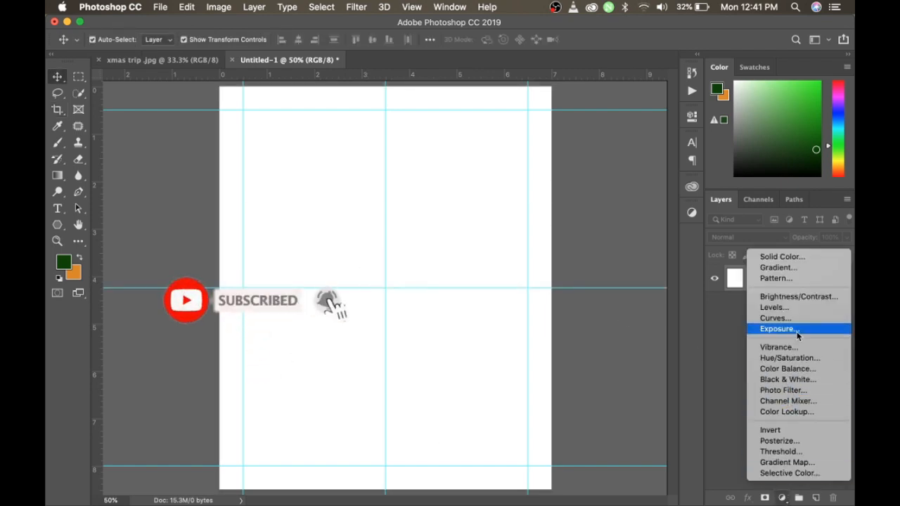
left_click(777, 269)
left_click(718, 145)
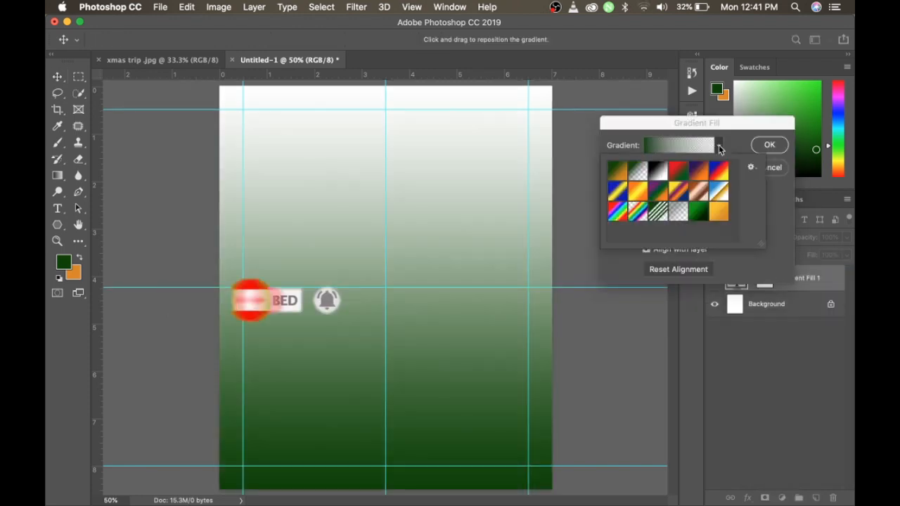
left_click(719, 219)
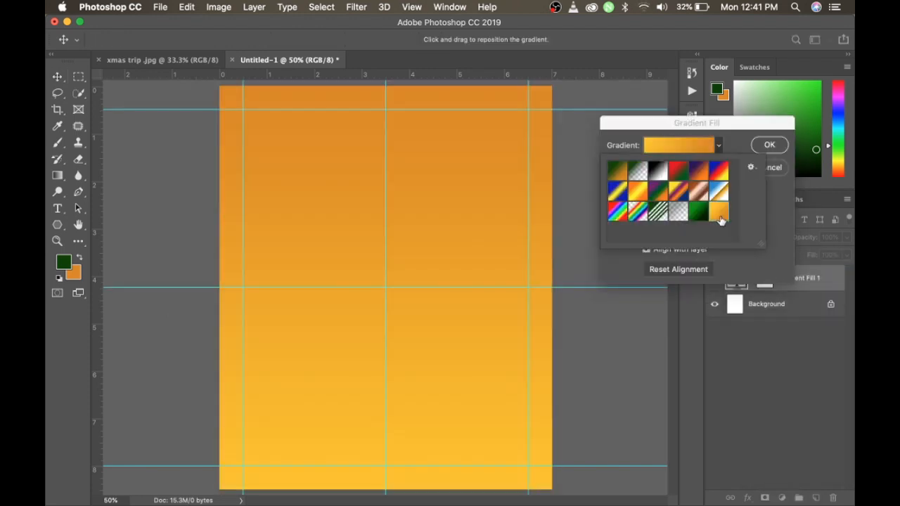
left_click(775, 222)
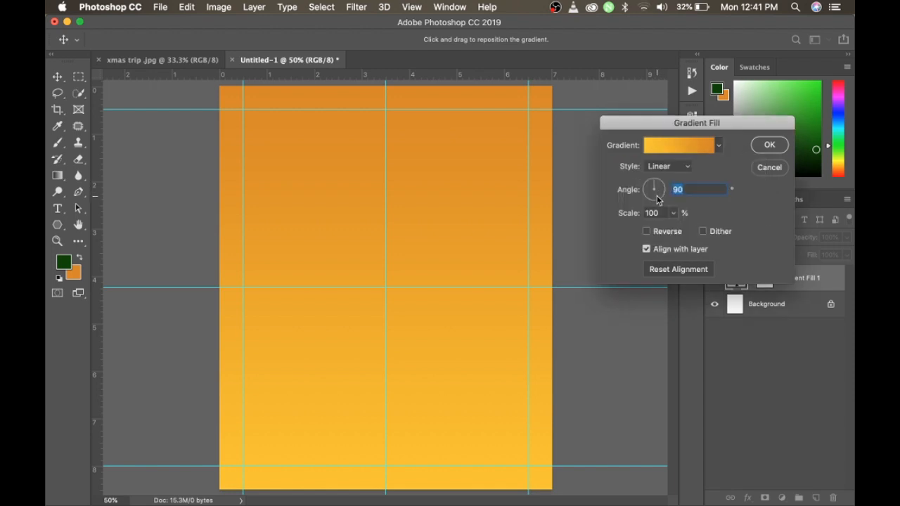
- Make the gradient fill radial with a scale of 133%
left_click(679, 166)
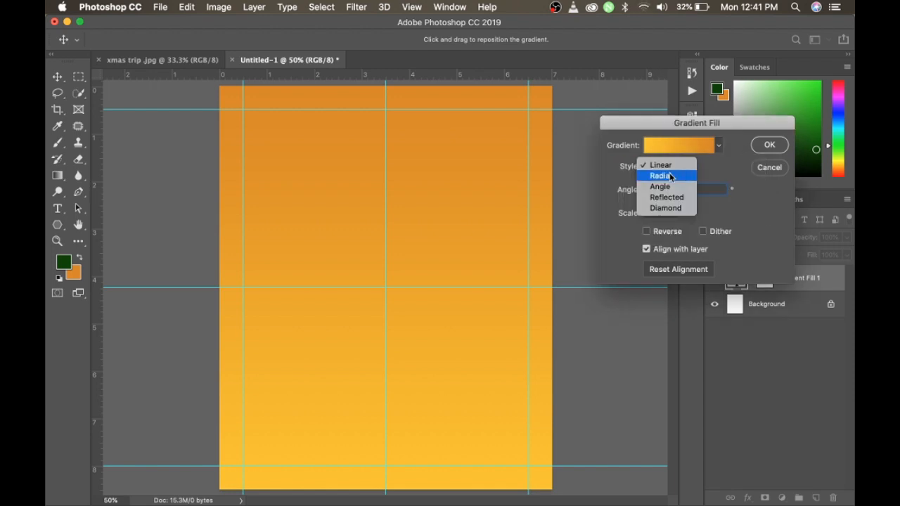
left_click(670, 175)
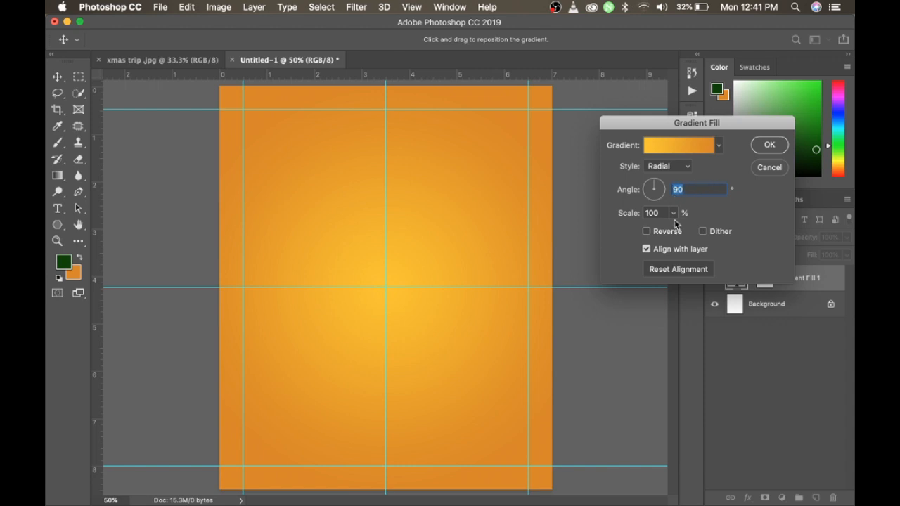
left_click(673, 213)
left_click_drag(674, 230, 707, 230)
left_click(769, 145)
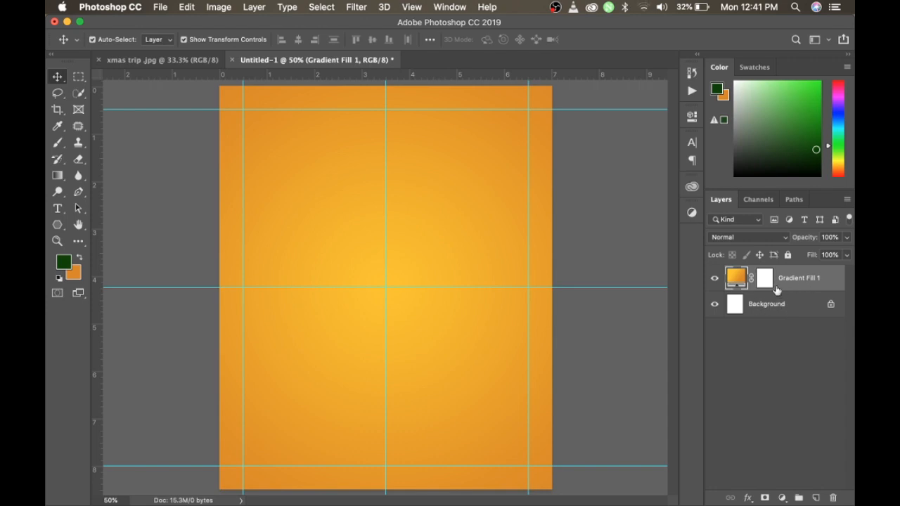
- Place TEXTURE.png from the summer dec folder as an embedded image filling the whole page
left_click(160, 7)
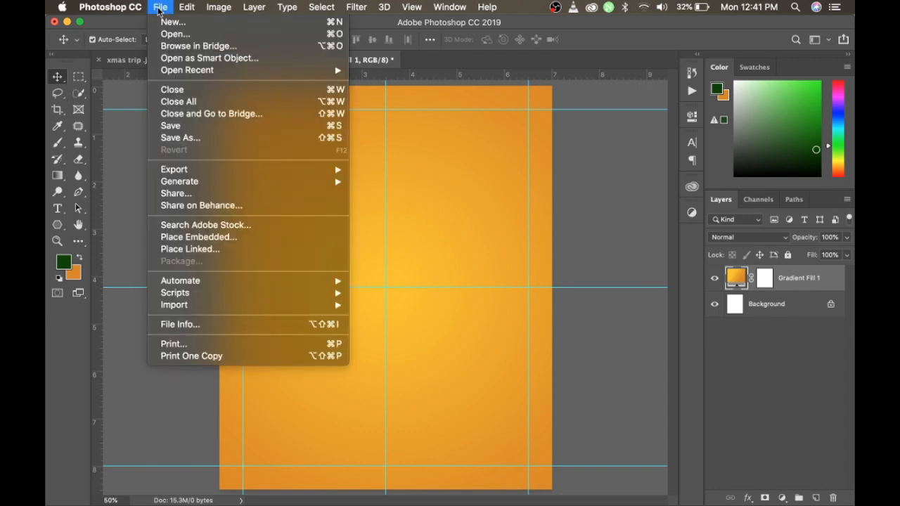
left_click(254, 238)
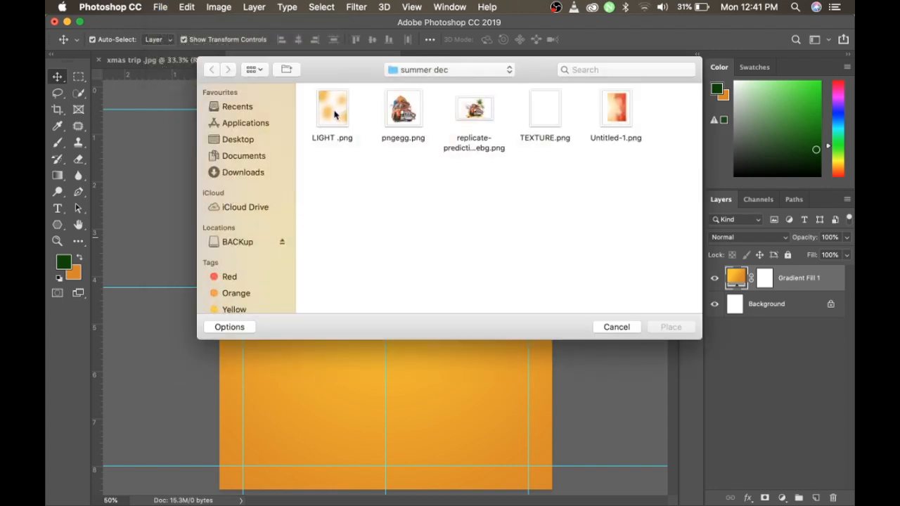
left_click(556, 124)
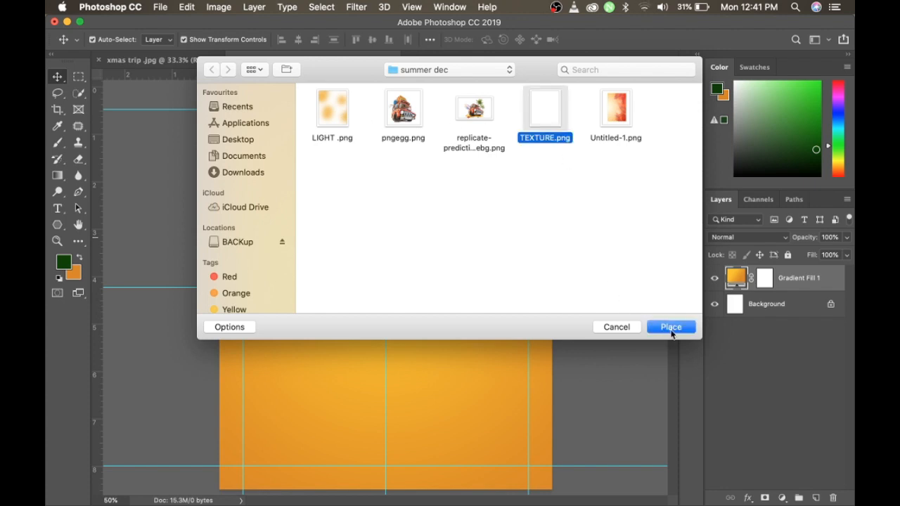
left_click(670, 329)
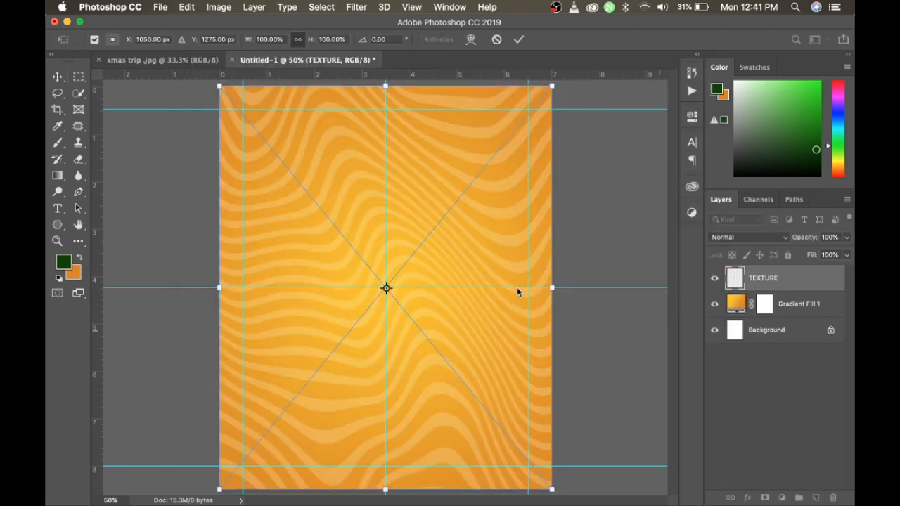
key("Return")
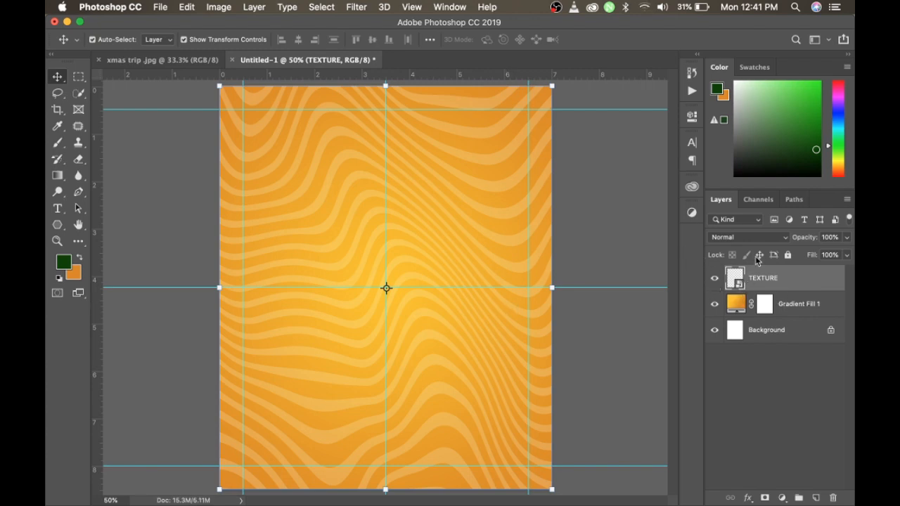
- Keep the TEXTURE layer's blend mode at Normal and lower its opacity to 45%
left_click(758, 238)
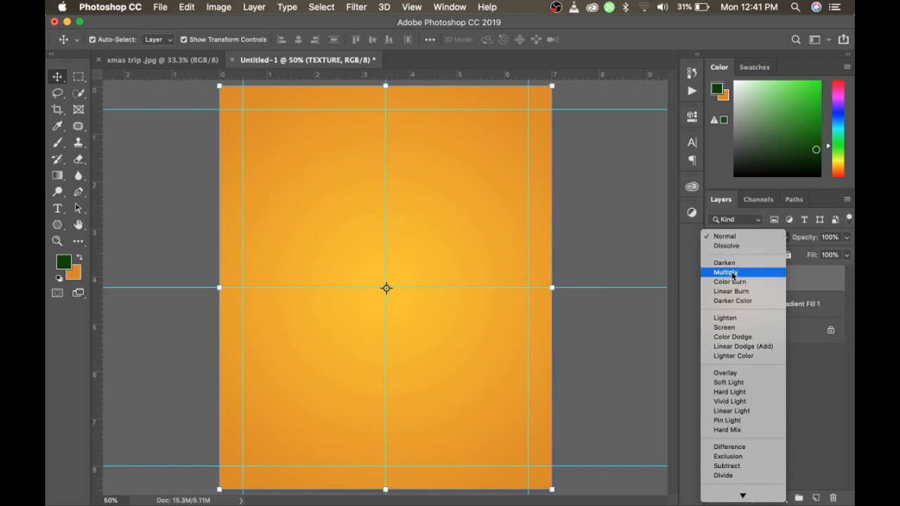
left_click(742, 239)
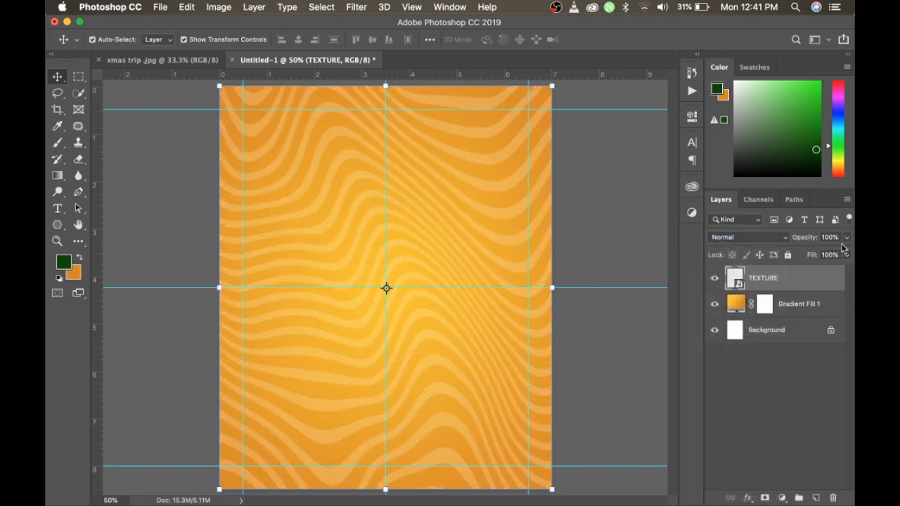
left_click_drag(847, 239, 826, 256)
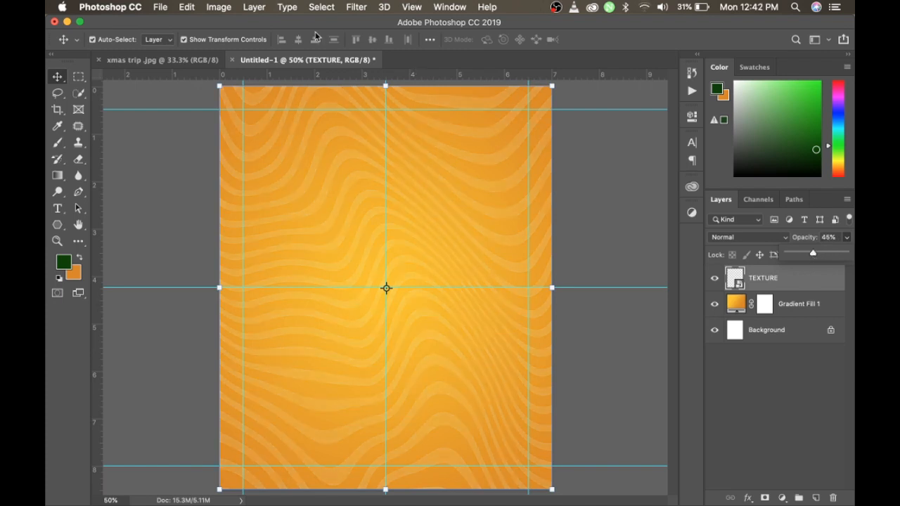
- Soften the TEXTURE layer with a Gaussian Blur and compare the page with the layer hidden and shown
left_click(353, 10)
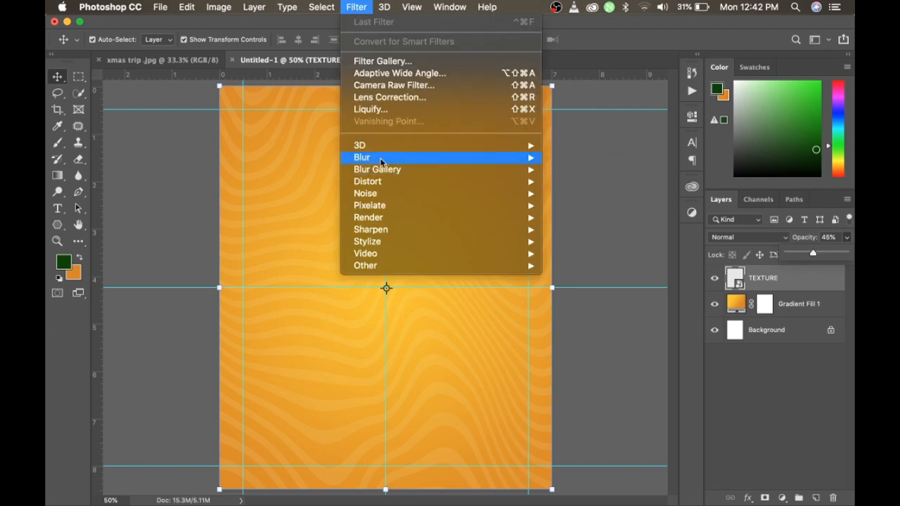
mouse_move(513, 159)
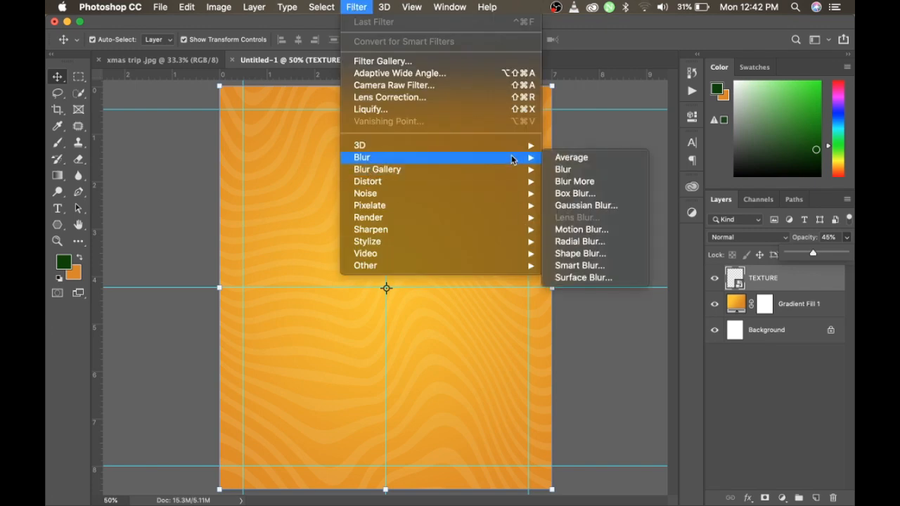
left_click(571, 206)
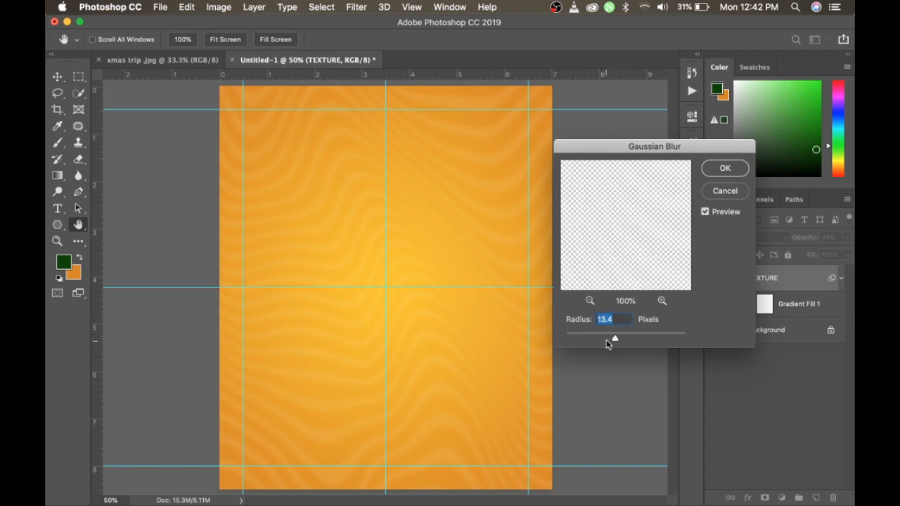
left_click_drag(611, 339, 608, 340)
left_click(728, 173)
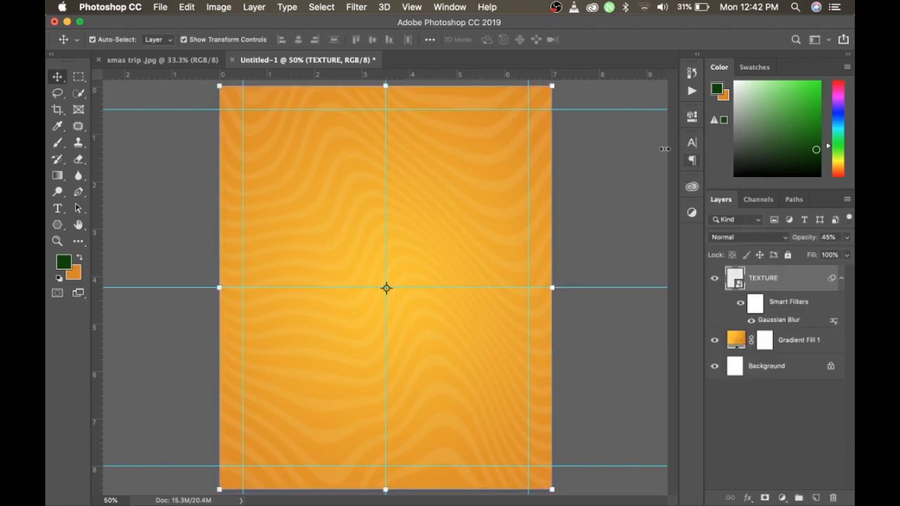
left_click(714, 278)
left_click(714, 278)
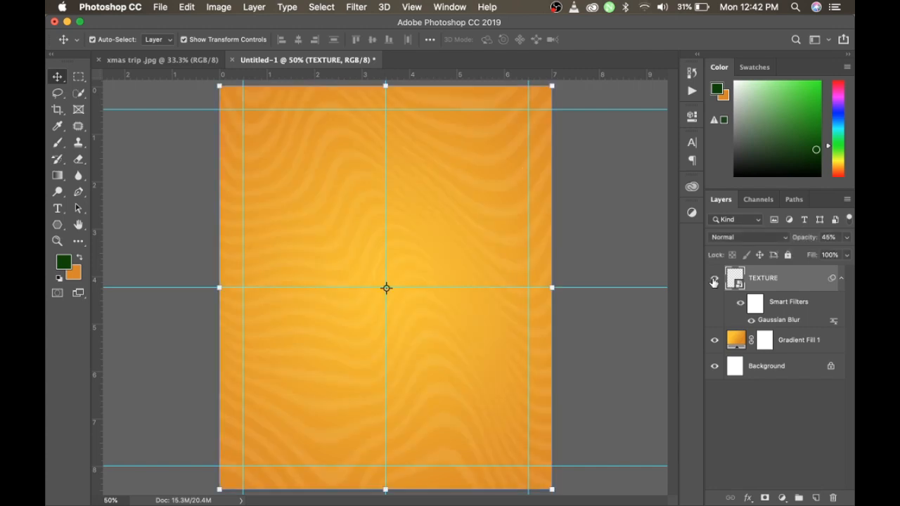
- Place LIGHT .png from the summer dec folder as an embedded image above the TEXTURE layer
left_click(160, 9)
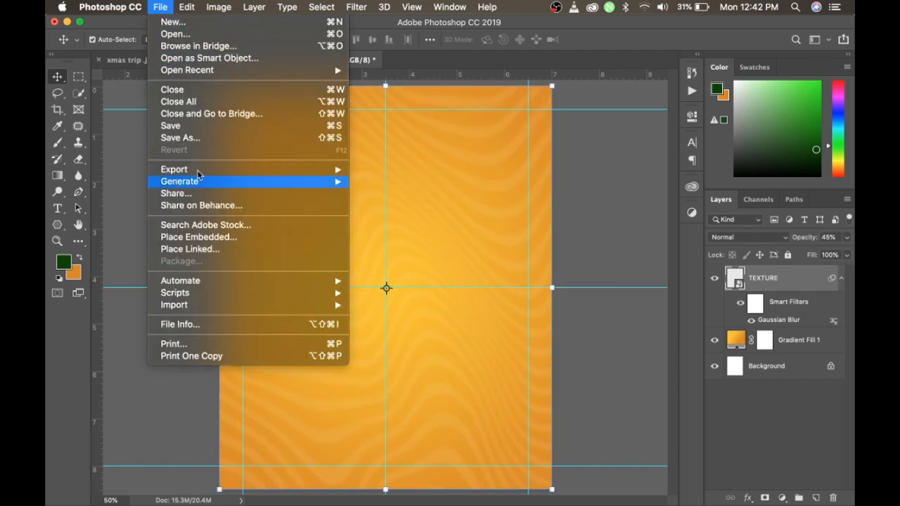
left_click(273, 241)
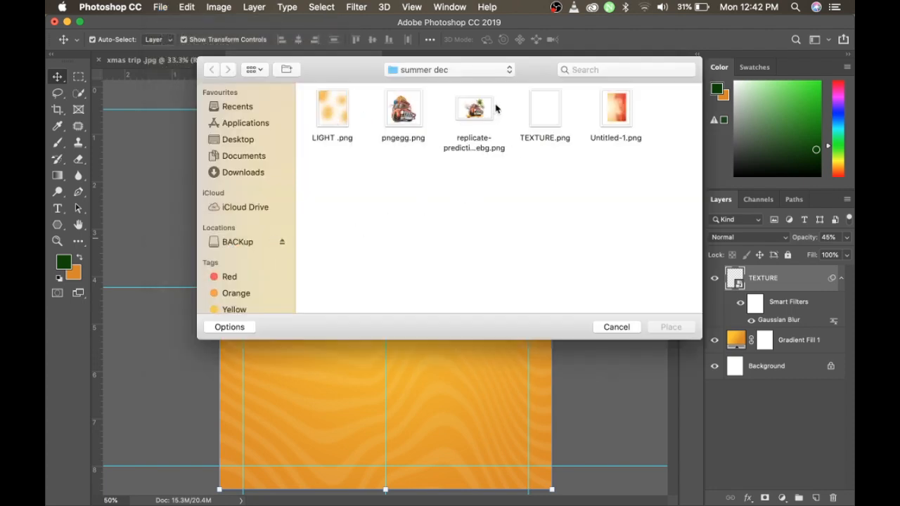
left_click(330, 121)
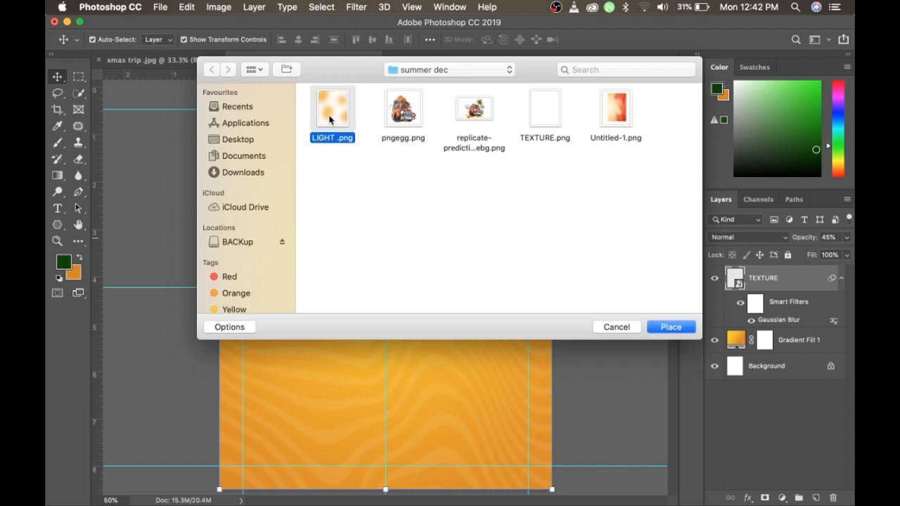
left_click(663, 329)
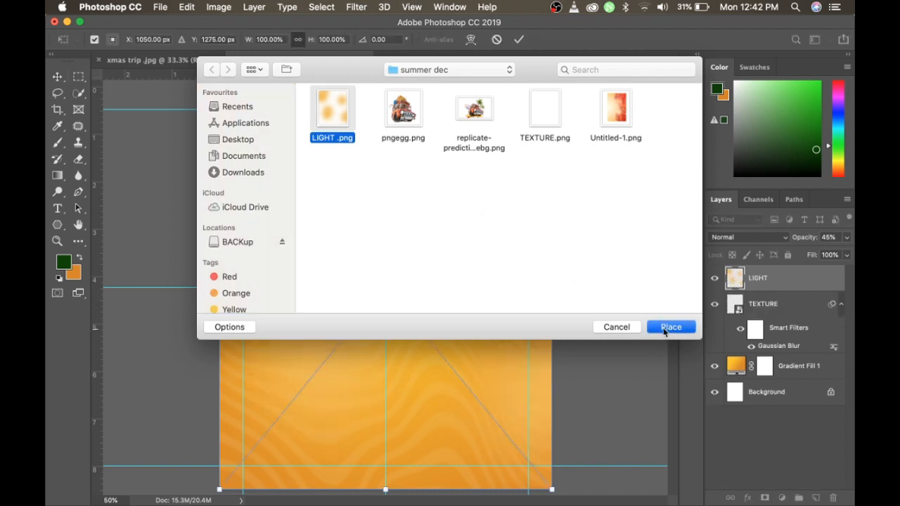
key("Return")
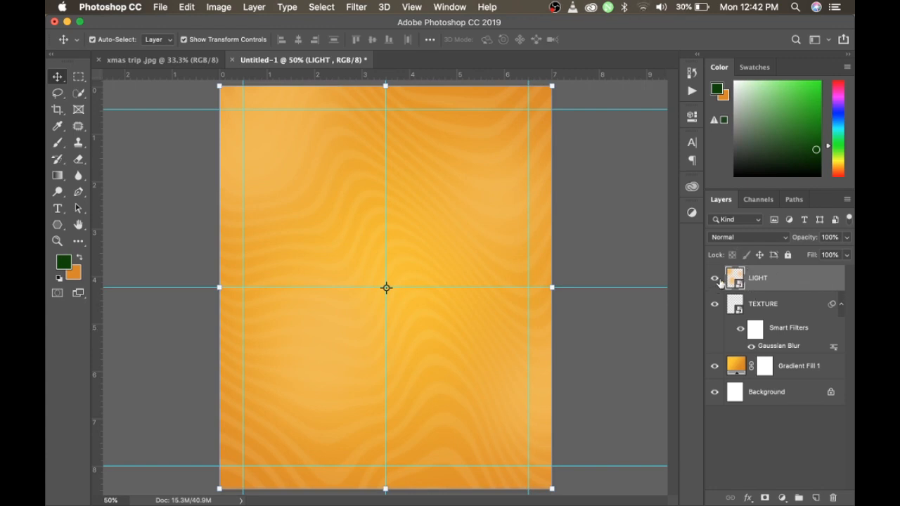
- Set the LIGHT layer to Screen blending at 60% opacity and move it below the TEXTURE layer
left_click(763, 241)
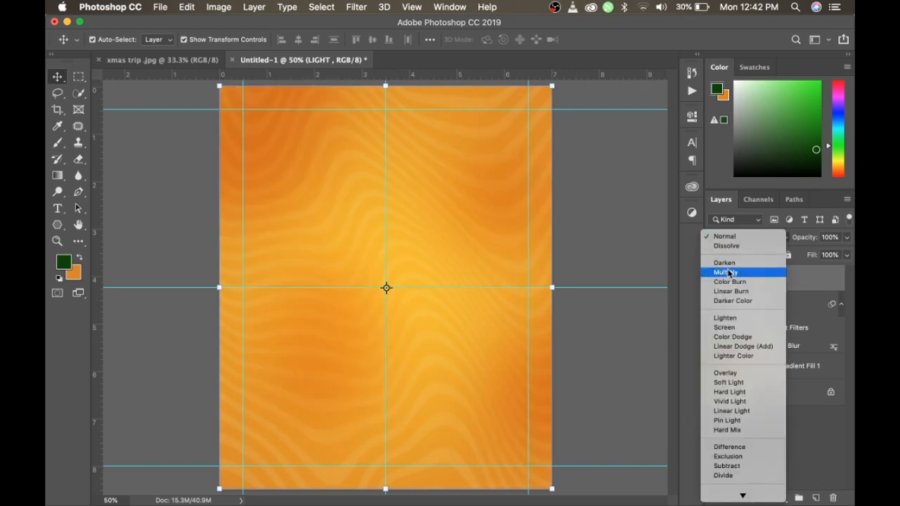
left_click(728, 329)
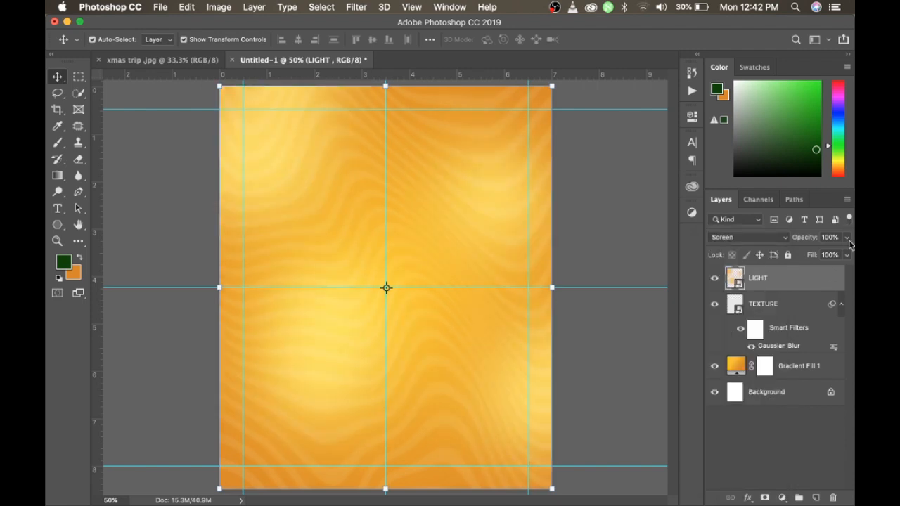
left_click(848, 240)
left_click(808, 254)
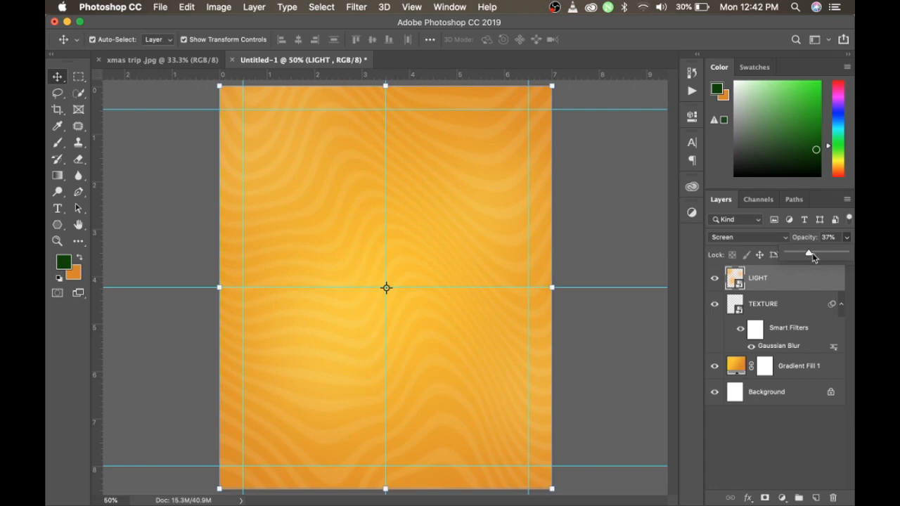
left_click_drag(809, 255, 822, 256)
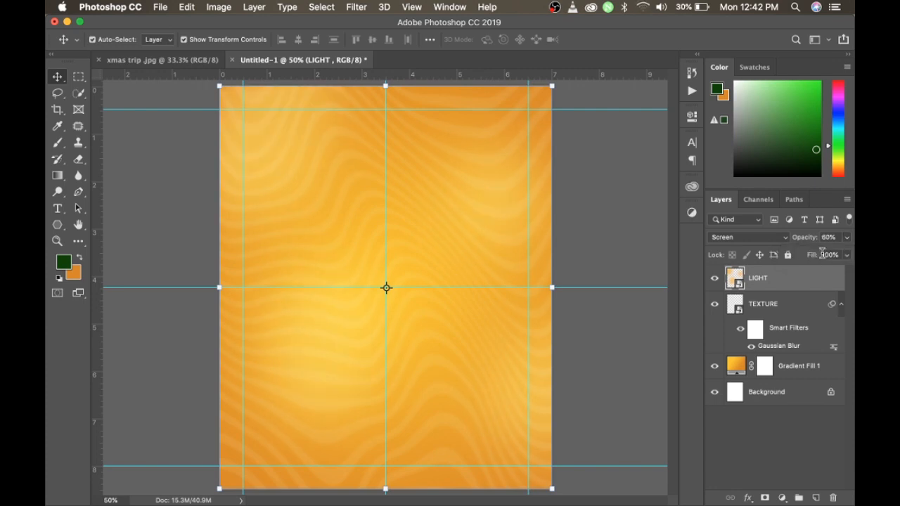
left_click_drag(809, 284, 768, 349)
- Set the radial Gradient Fill 1 layer's scale to 100%
double_click(742, 365)
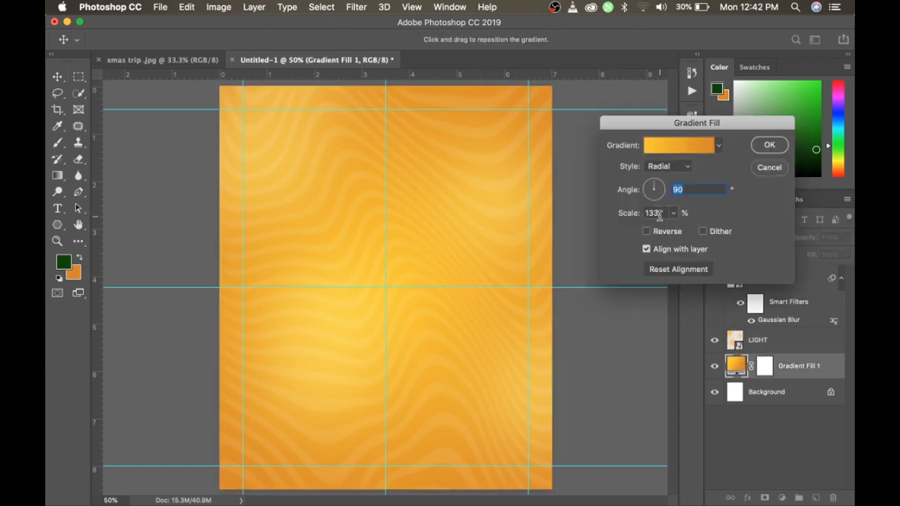
double_click(658, 216)
type("100")
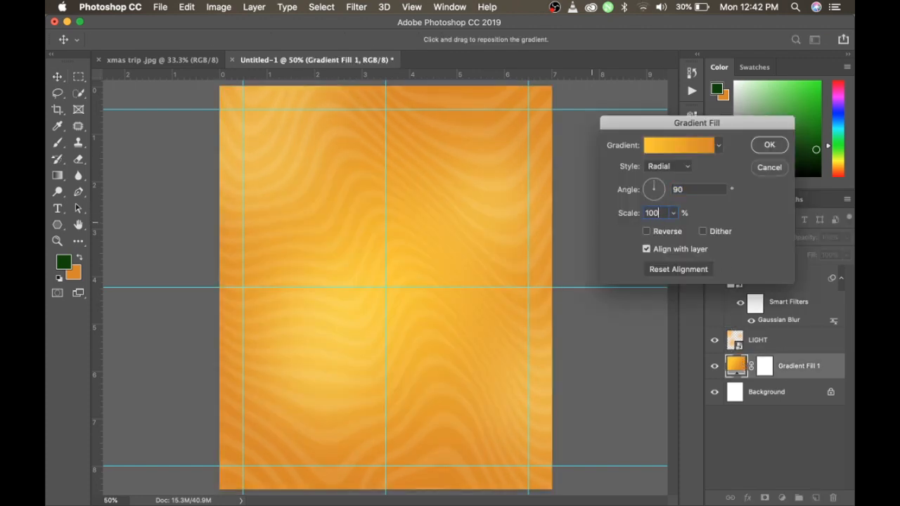
key("Return")
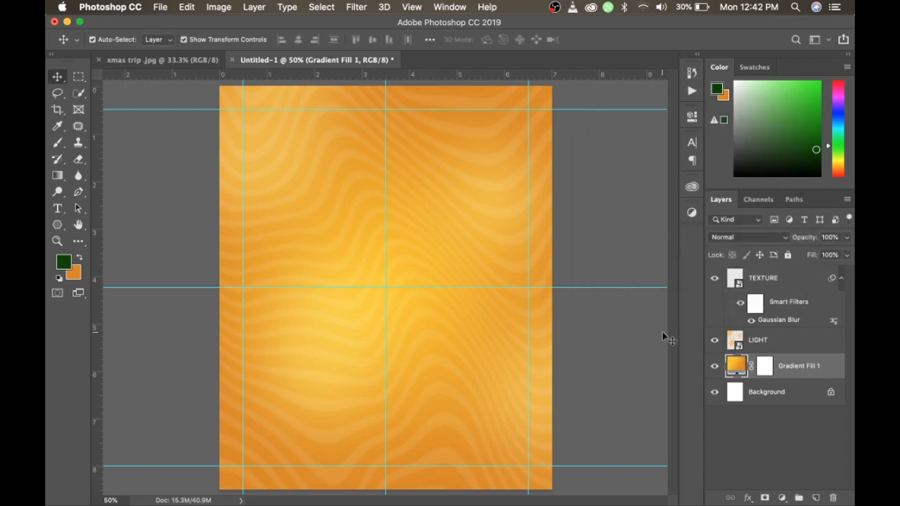
- Select the LIGHT layer and adjust its opacity
left_click(764, 327)
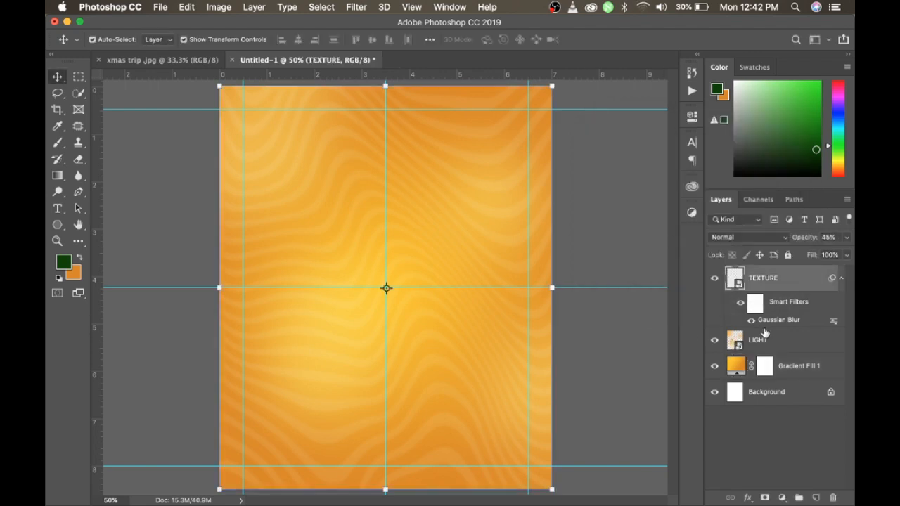
left_click(767, 340)
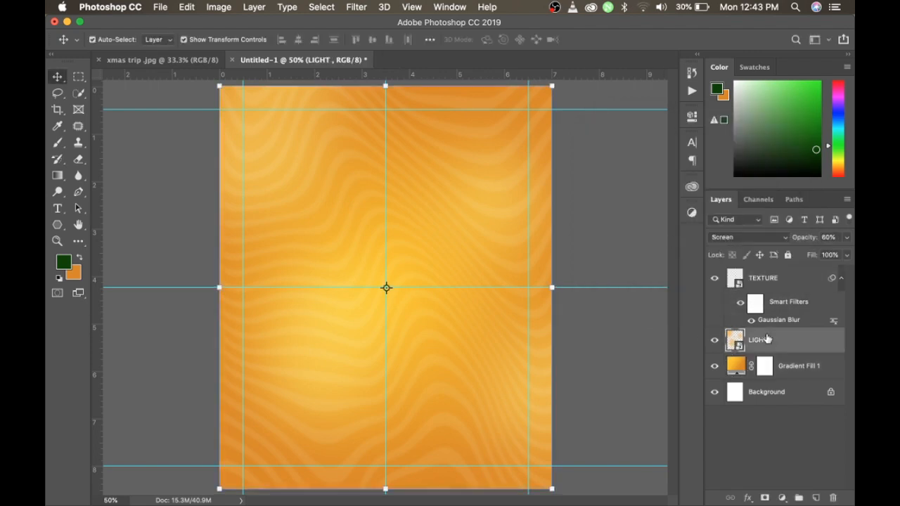
left_click(848, 239)
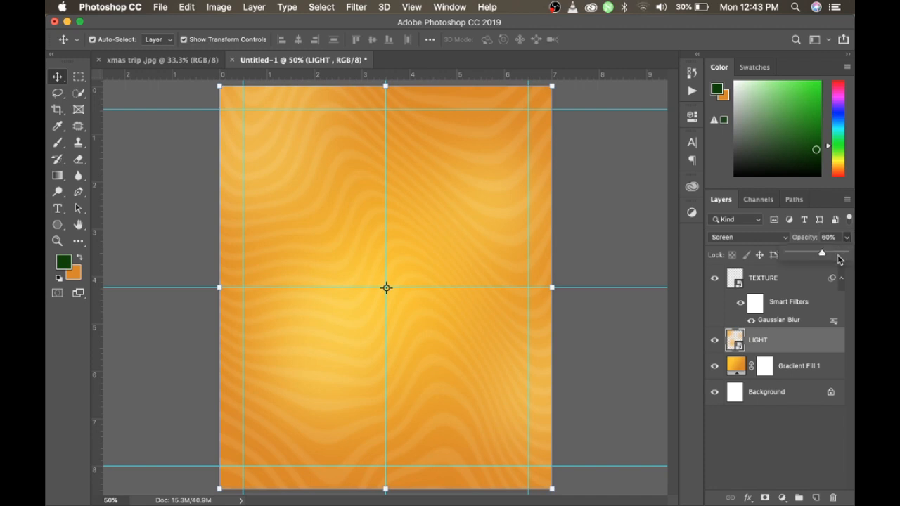
left_click(841, 255)
- Change Gradient Fill 1 to the Linear style, try different angles and apply it at -68.62°
double_click(736, 366)
left_click(652, 189)
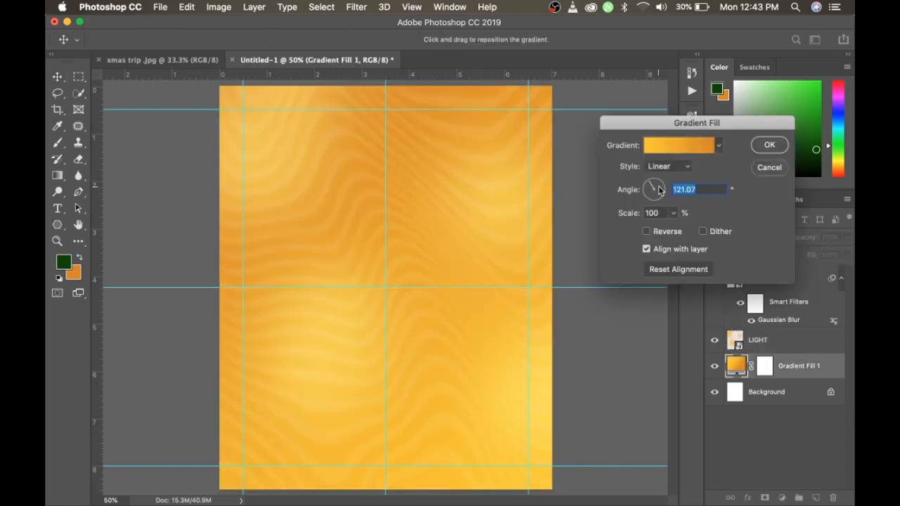
left_click(658, 189)
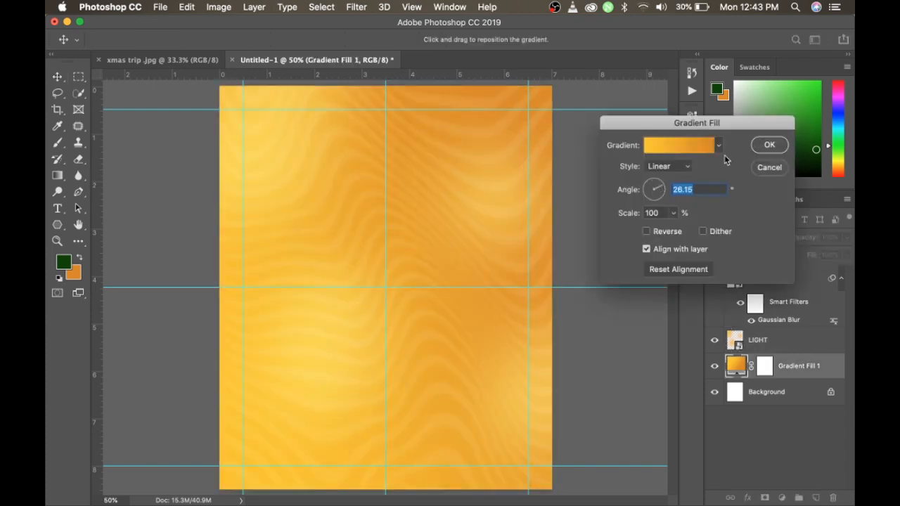
left_click(658, 202)
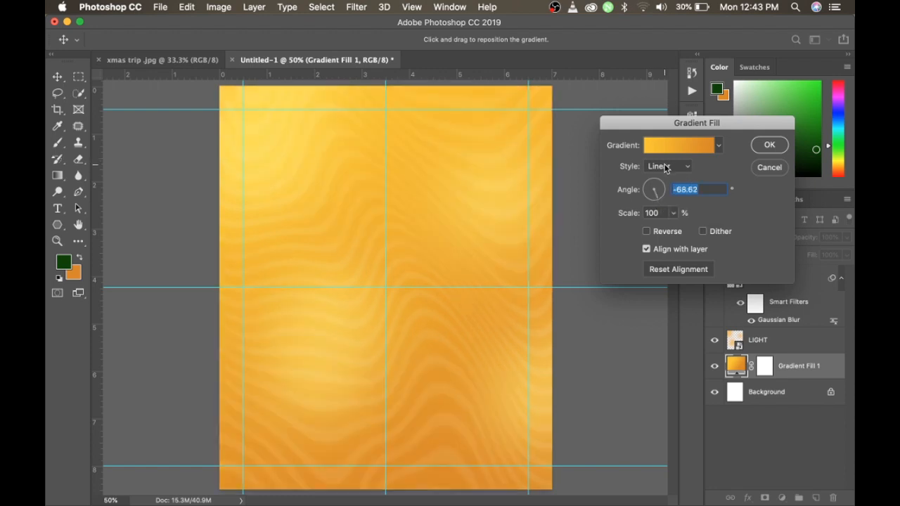
left_click(764, 145)
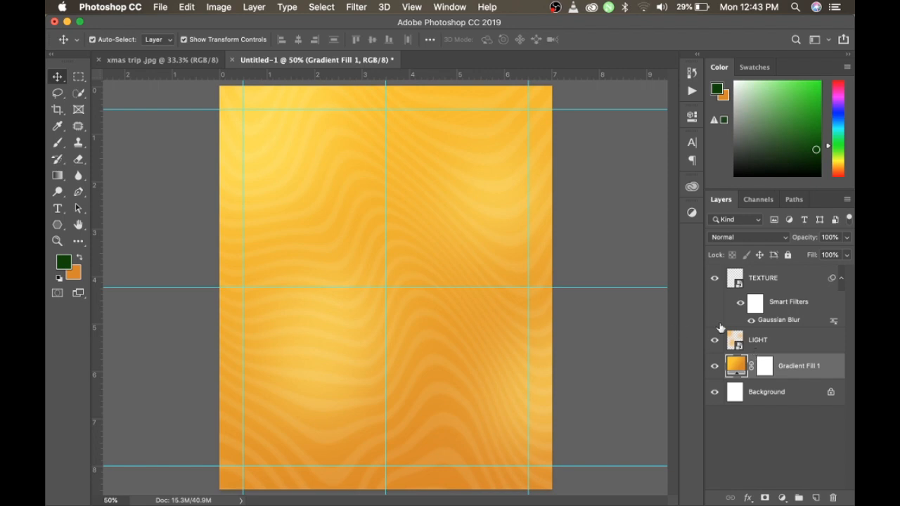
- Place Untitled-1.png from the summer dec folder as an embedded image above the TEXTURE layer
left_click(770, 279)
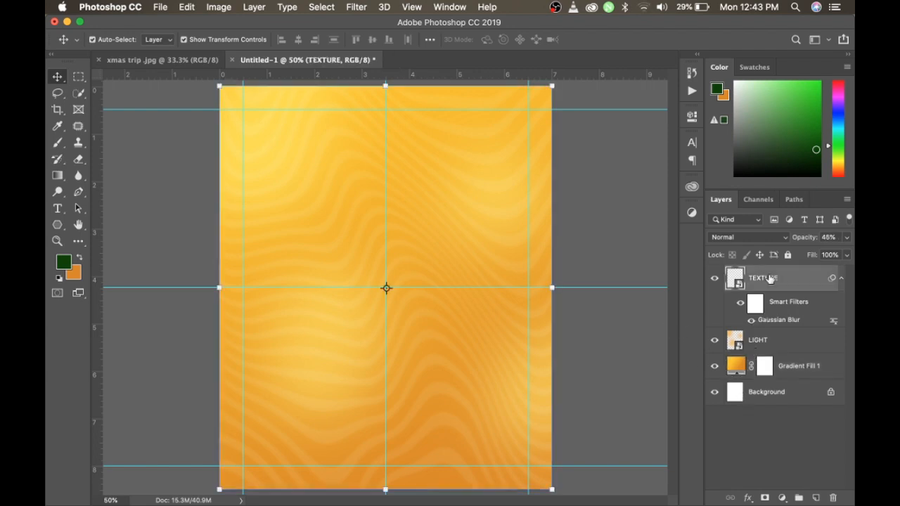
left_click(160, 8)
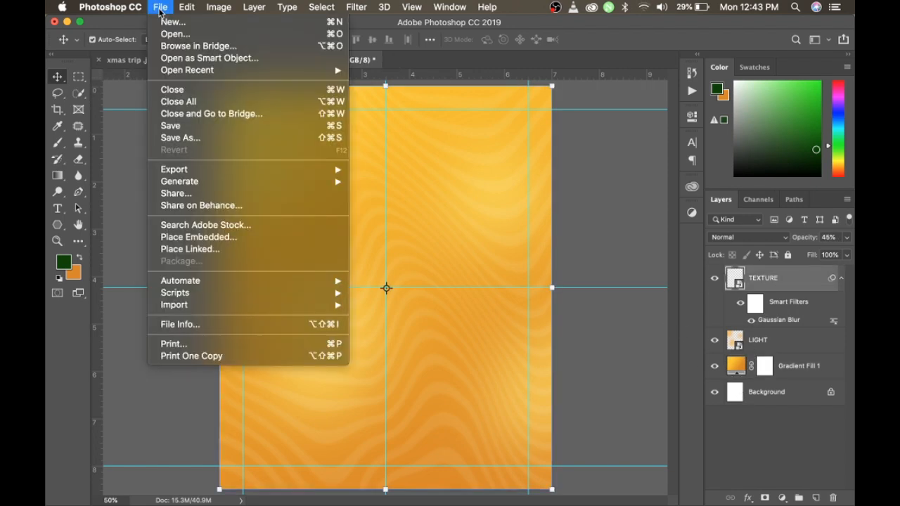
left_click(208, 239)
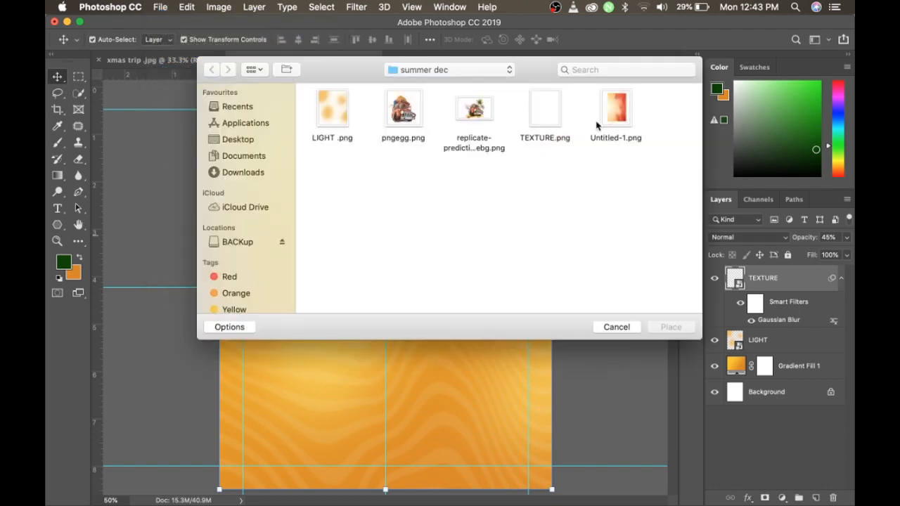
left_click(610, 118)
left_click(667, 328)
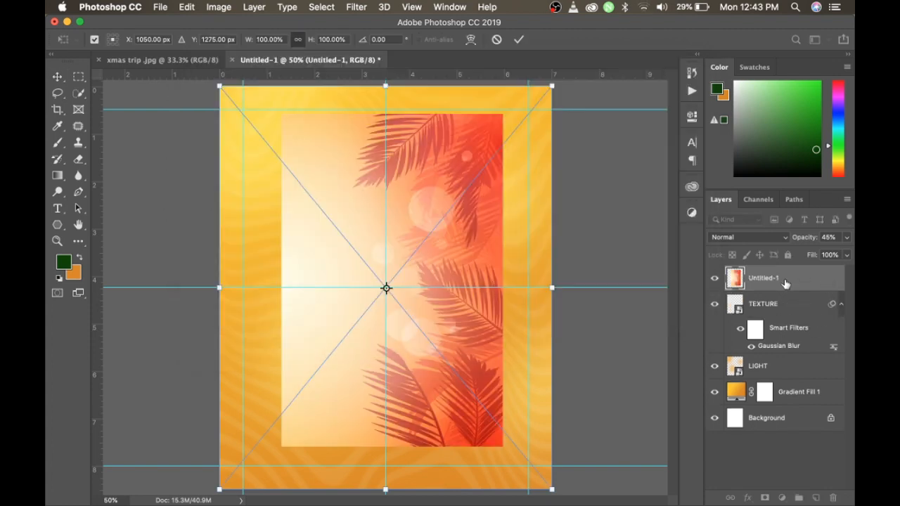
key("Return")
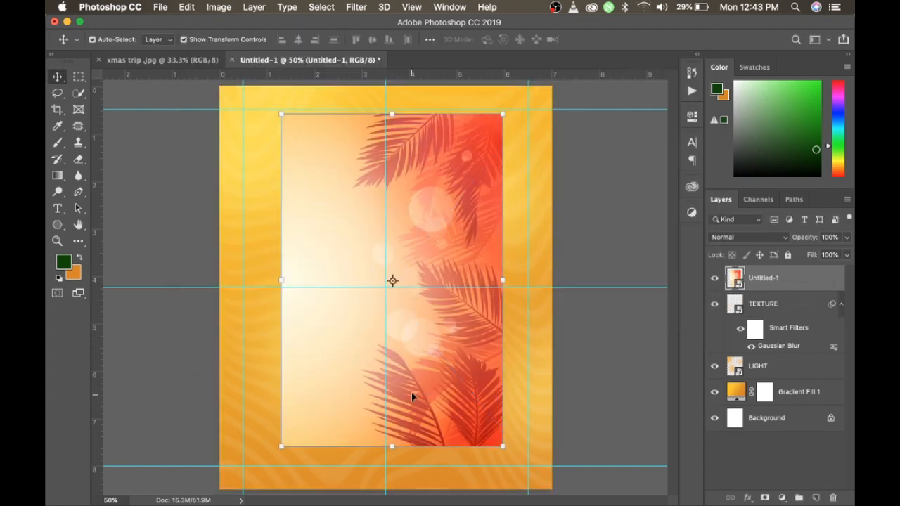
- Rotate the palm-leaf image 90° counterclockwise and move it up to cover the upper half of the page
key("super+t")
right_click(422, 398)
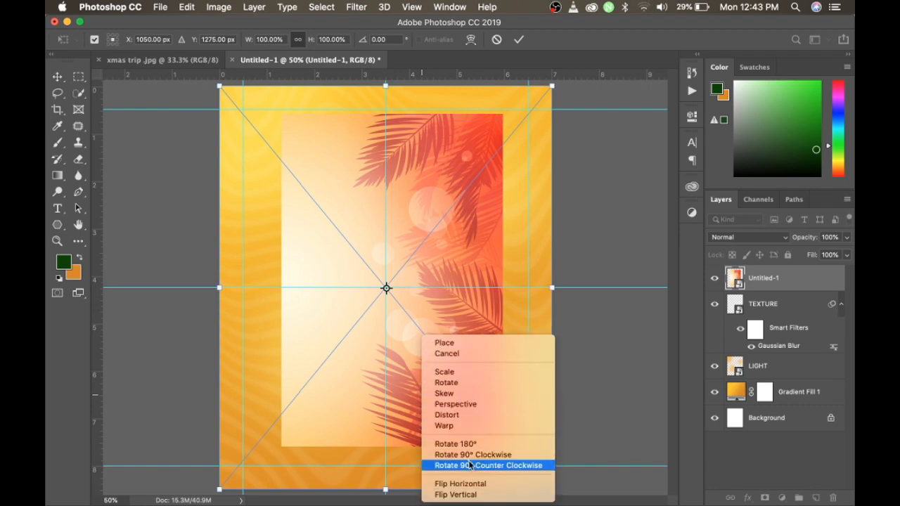
left_click(469, 465)
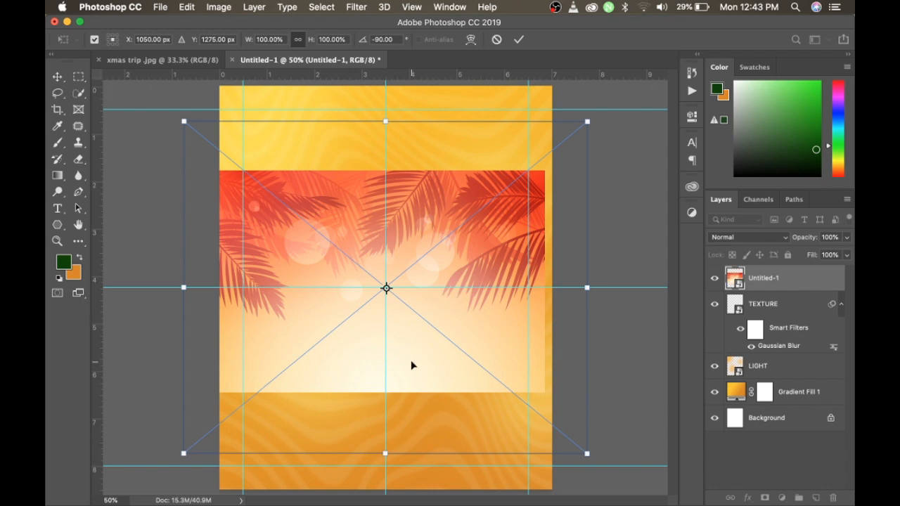
left_click_drag(412, 364, 419, 277)
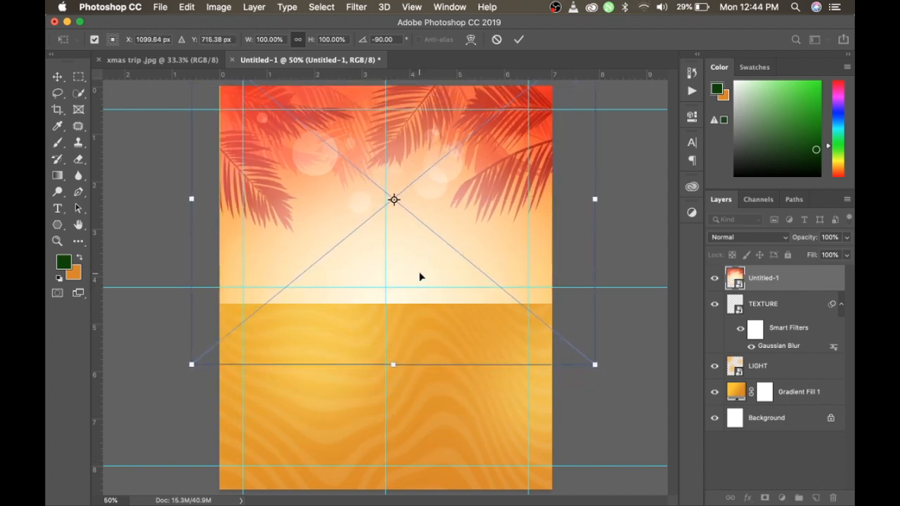
key("Return")
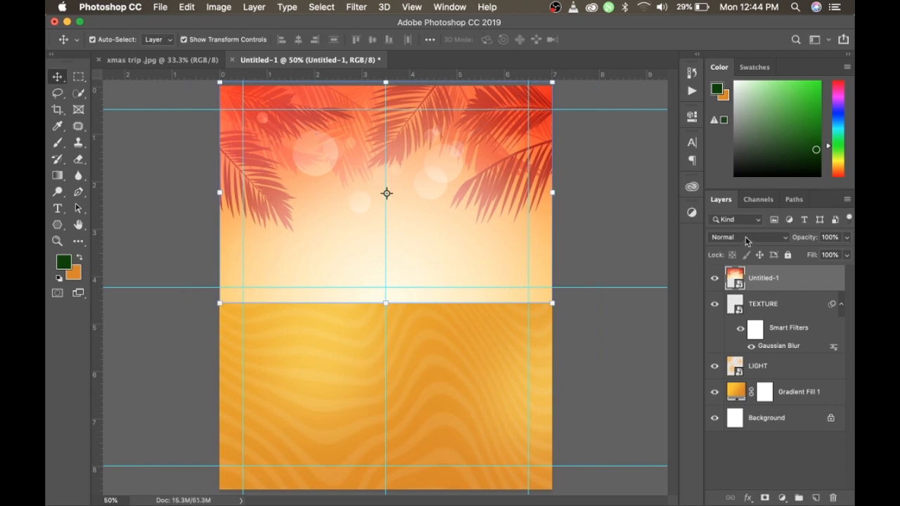
- Set the palm-leaf layer to Multiply blending at 63% opacity
left_click(746, 239)
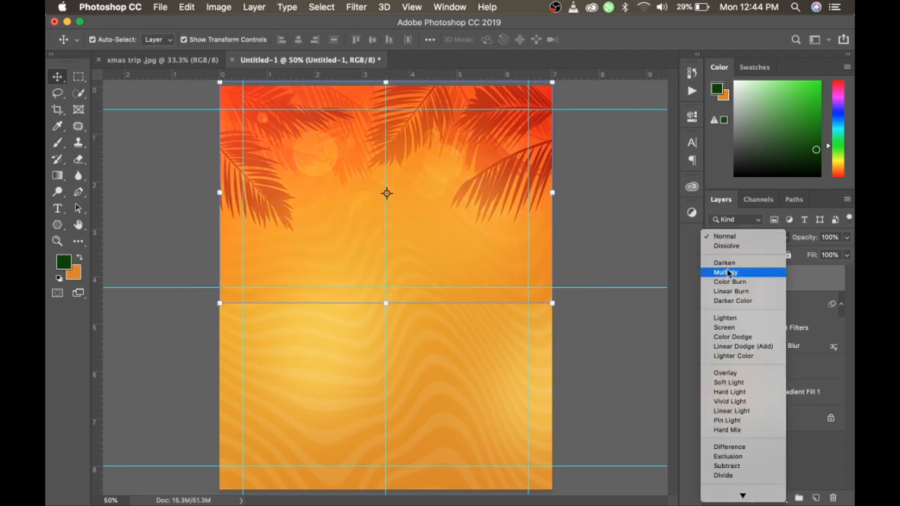
left_click(734, 274)
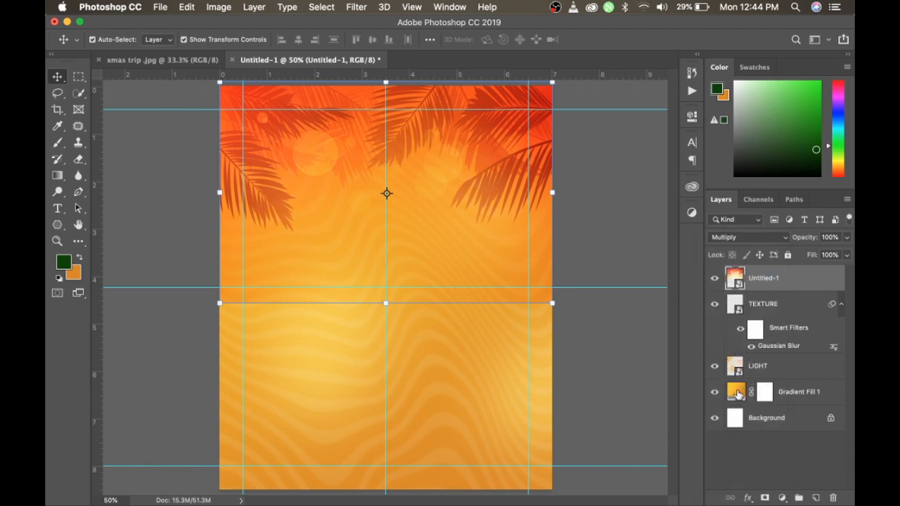
left_click(844, 238)
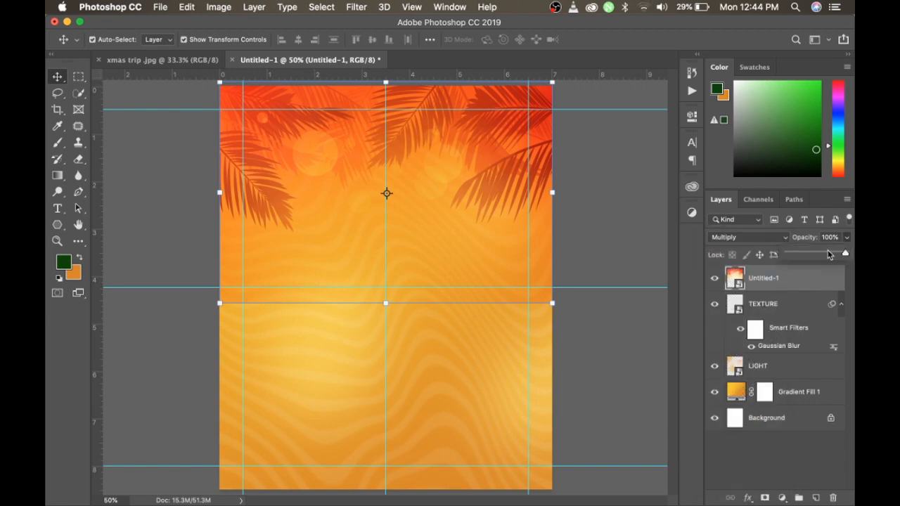
left_click(828, 255)
left_click_drag(823, 257, 823, 257)
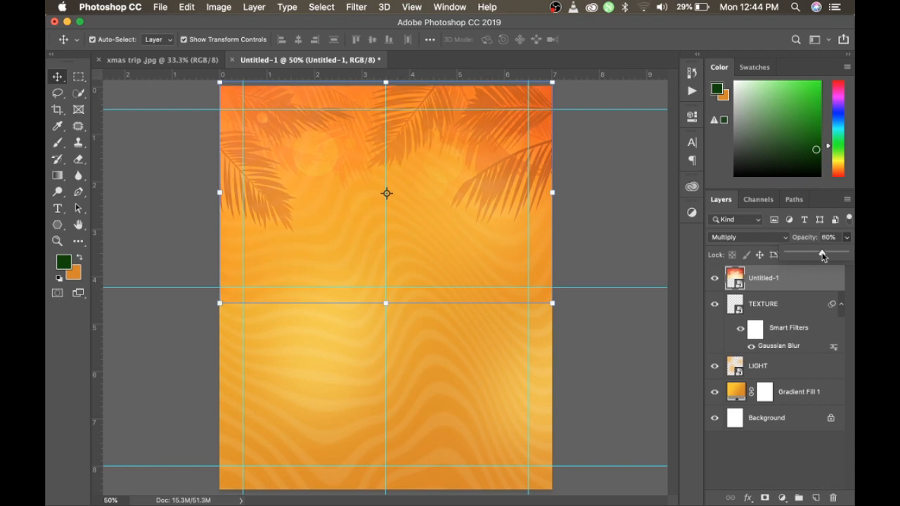
left_click(801, 285)
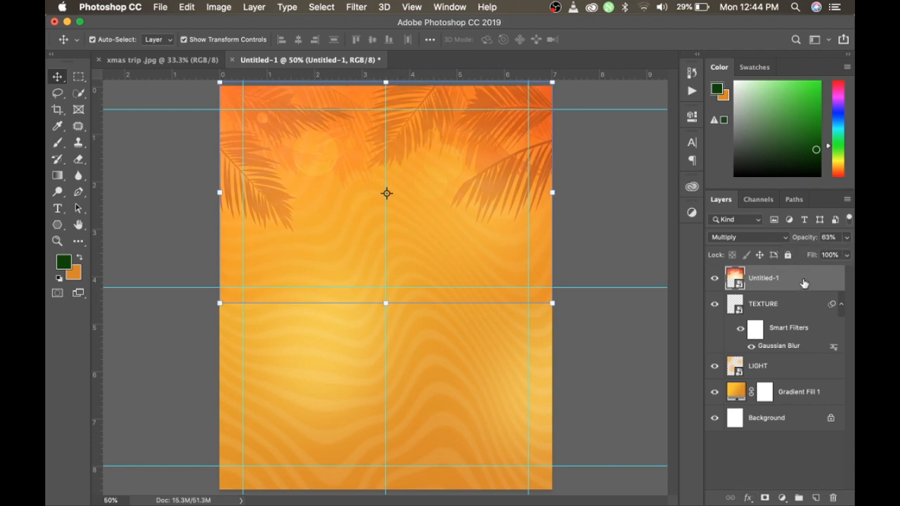
- Add a layer mask to the palm-leaf layer and fade its lower edge across the page with a soft black 1200 px brush
left_click(765, 498)
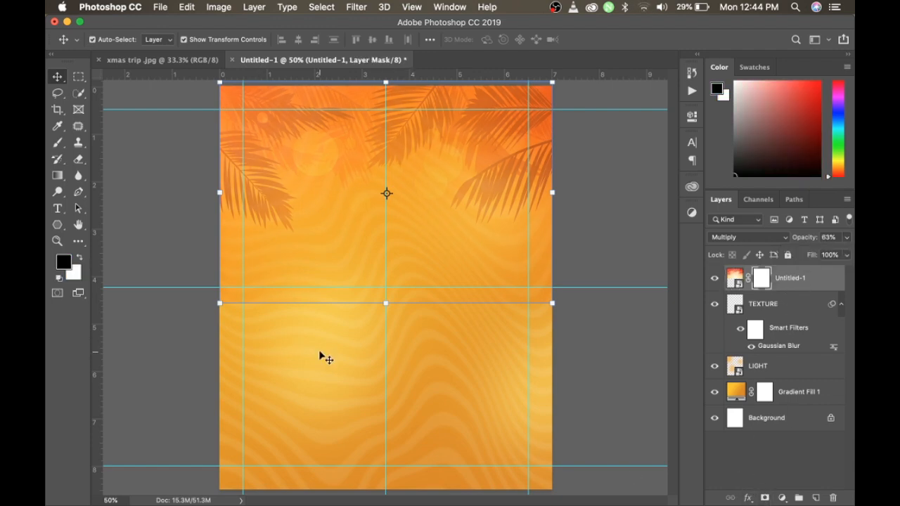
key("b")
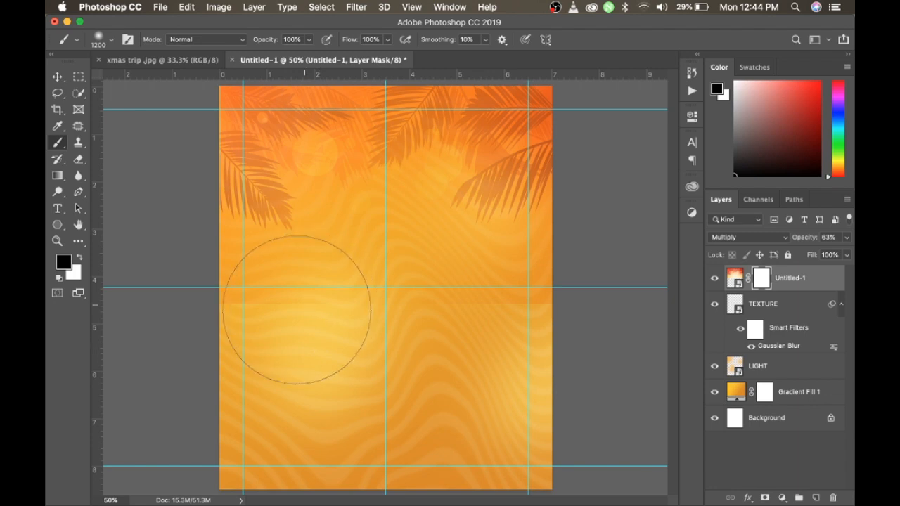
left_click(259, 322)
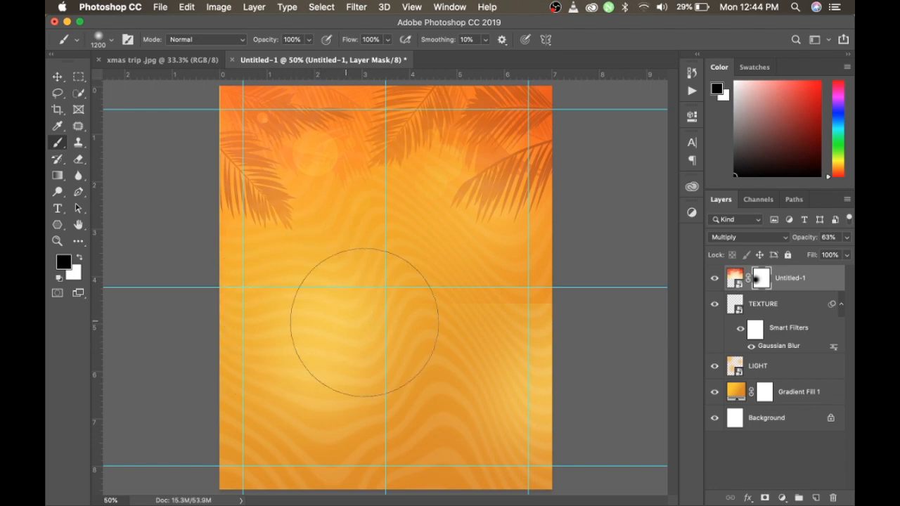
left_click_drag(523, 312, 546, 305)
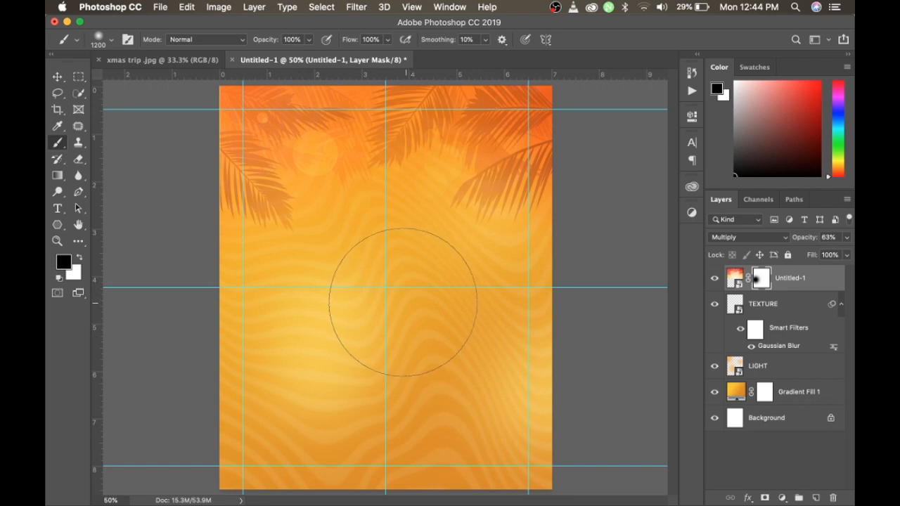
key("v")
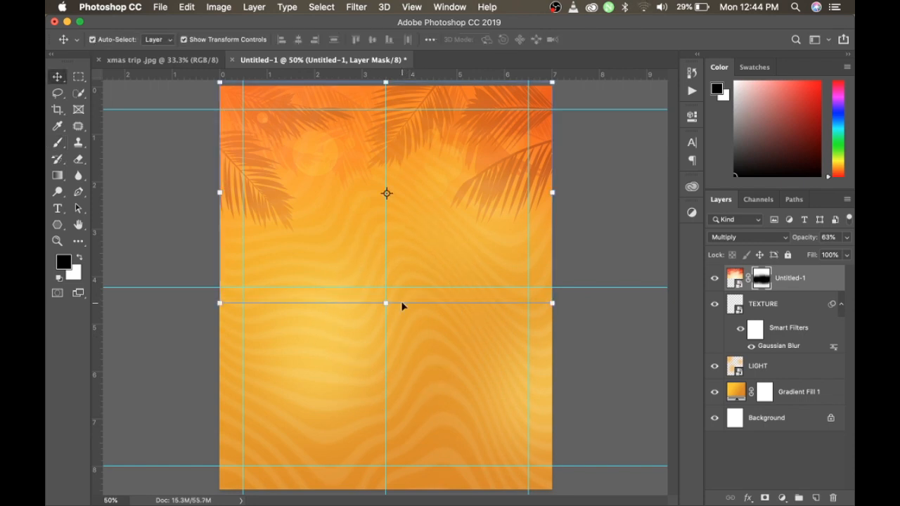
- Change the style of Gradient Fill 1 to Radial
double_click(736, 391)
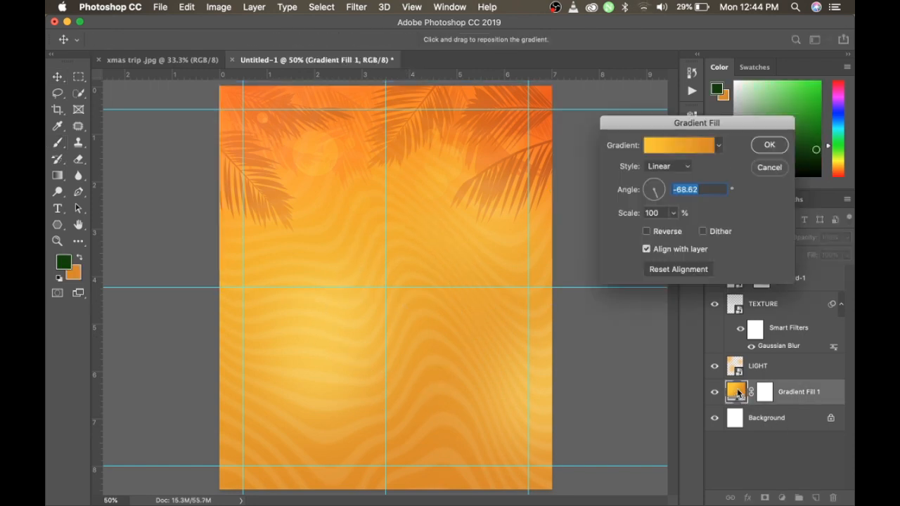
left_click(679, 167)
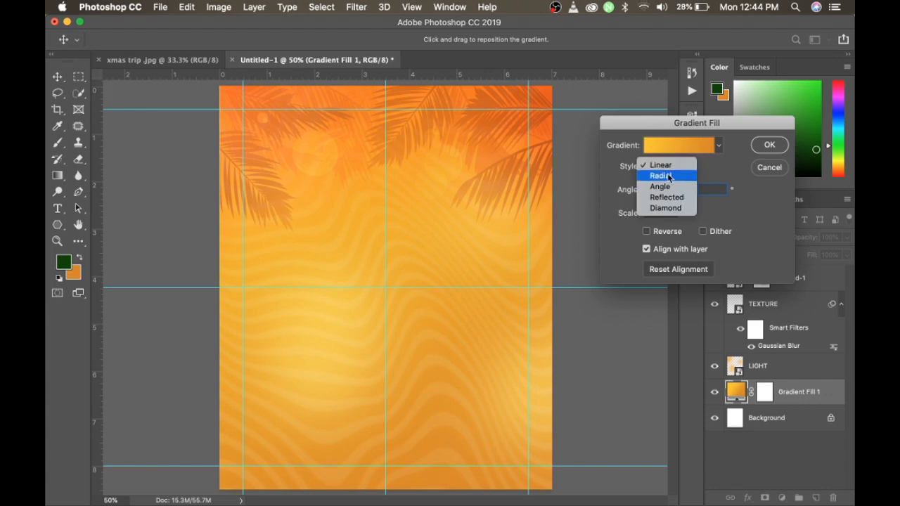
left_click(668, 178)
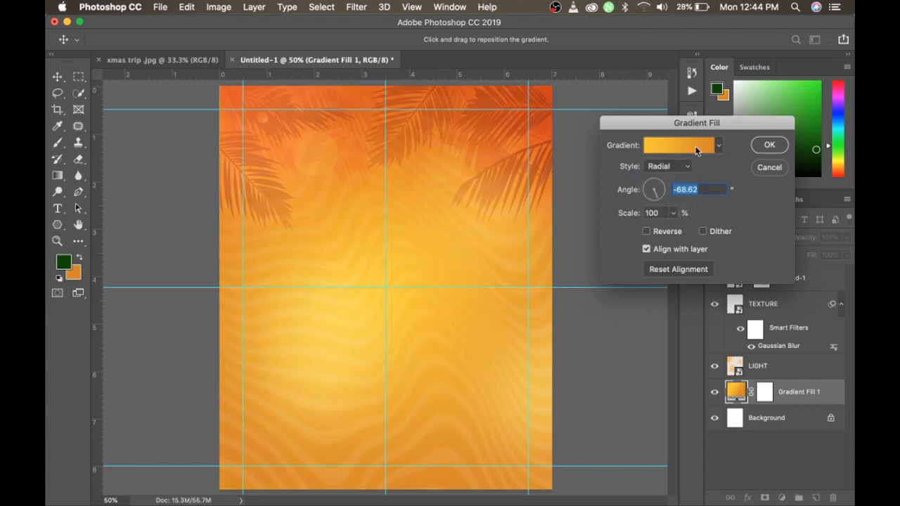
- Open the gradient of Gradient Fill 1 for editing and set its start stop to yellow #f8c414
left_click(699, 149)
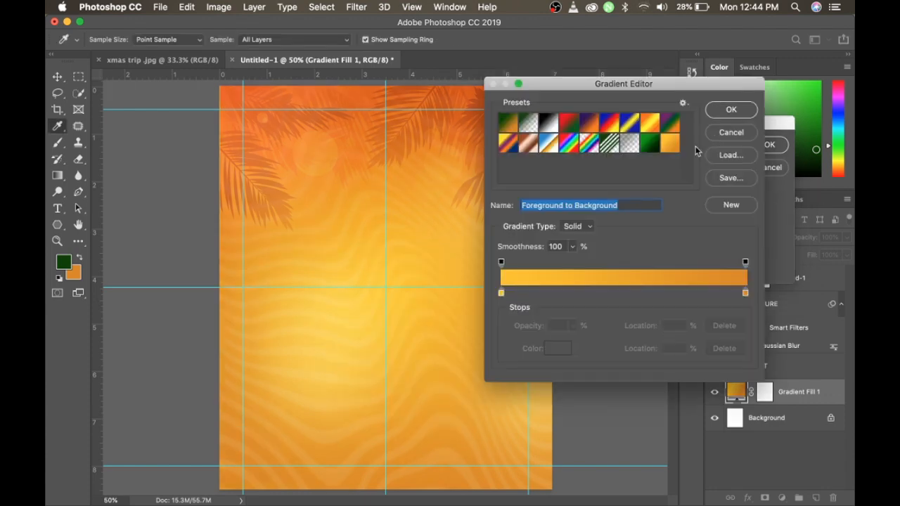
left_click(501, 292)
left_click(555, 348)
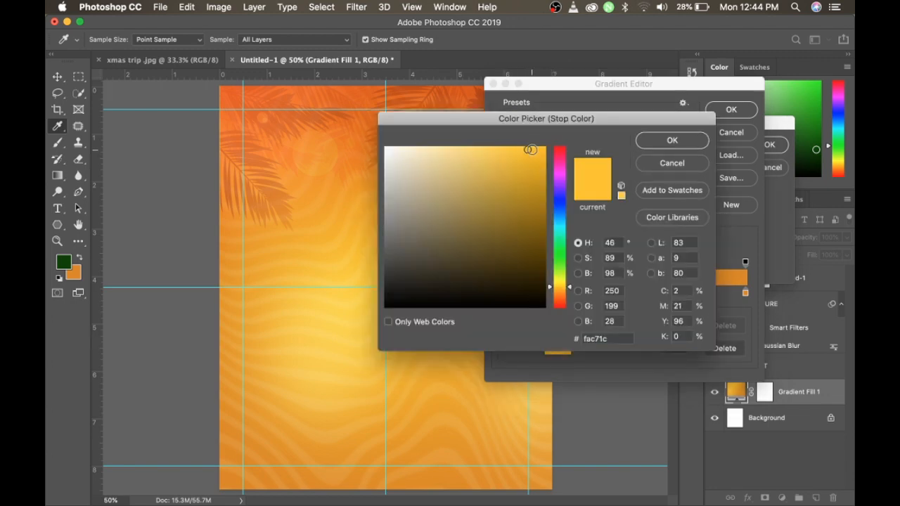
left_click(671, 139)
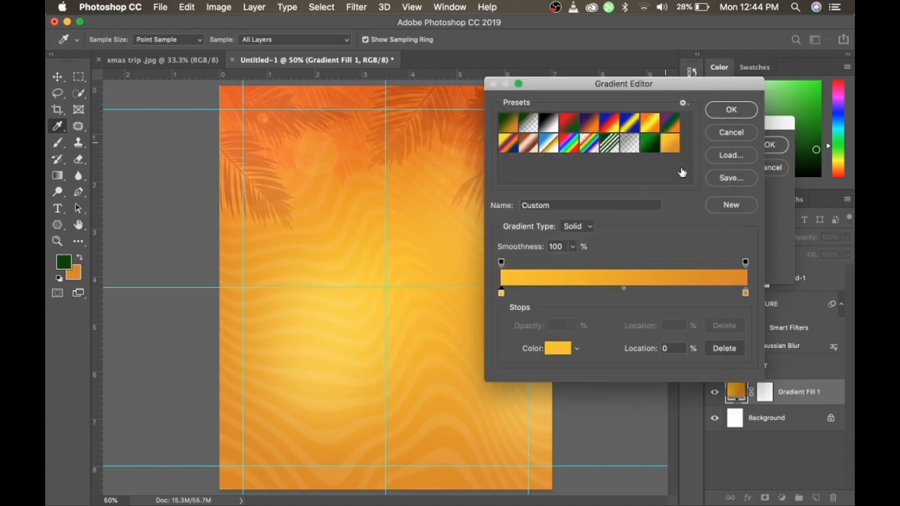
- Recolour the gradient's end stop to the lighter orange #efa415
left_click(745, 292)
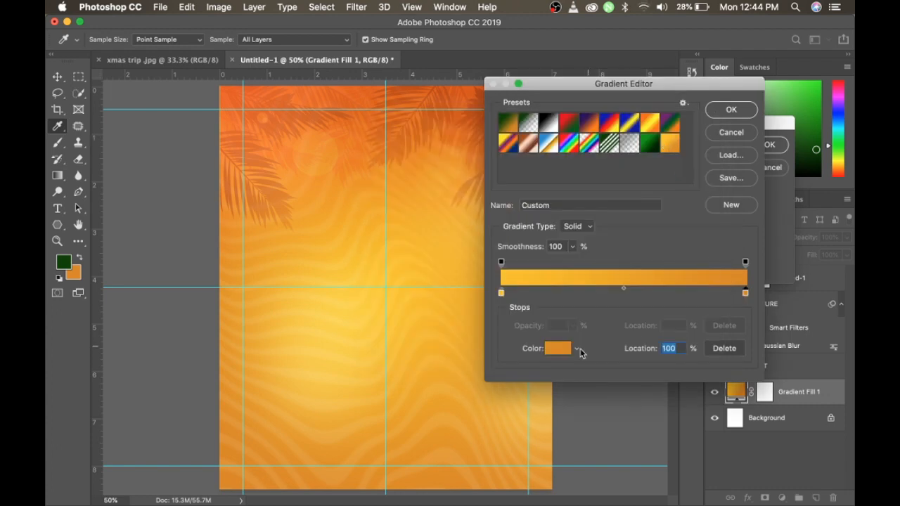
left_click(558, 348)
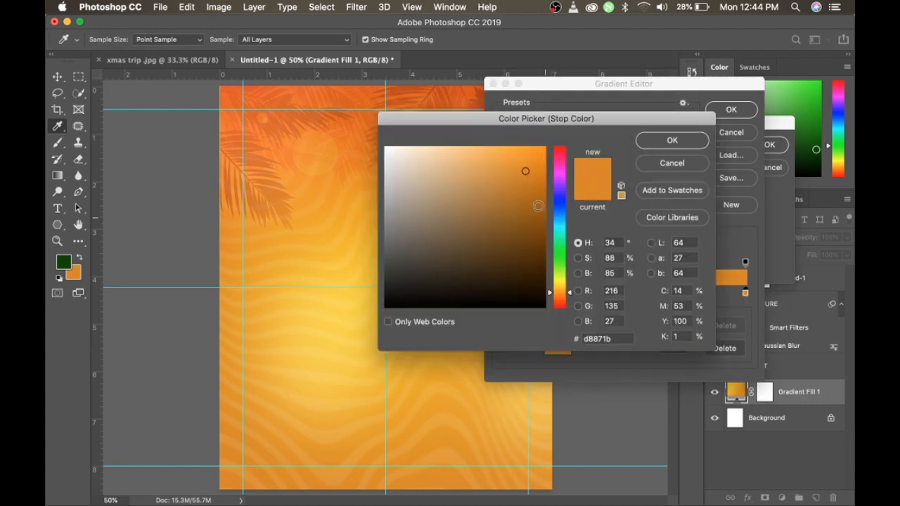
left_click(555, 289)
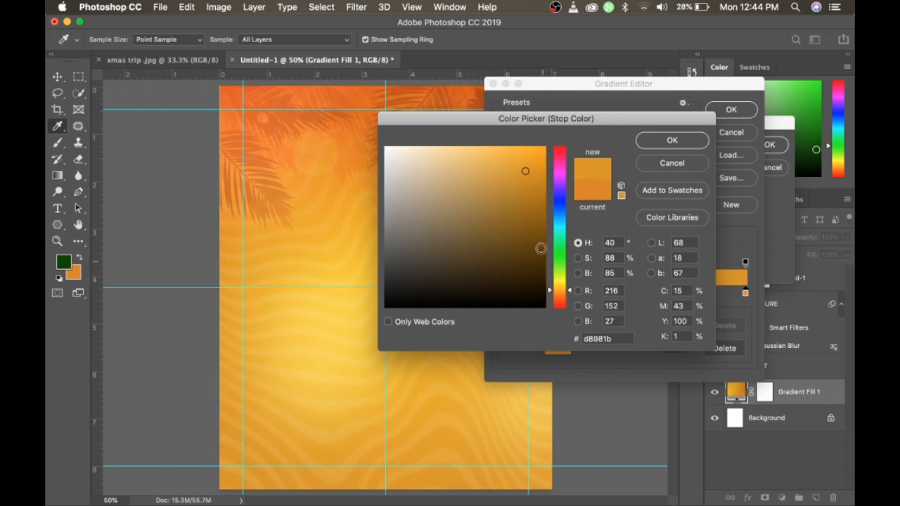
left_click(525, 161)
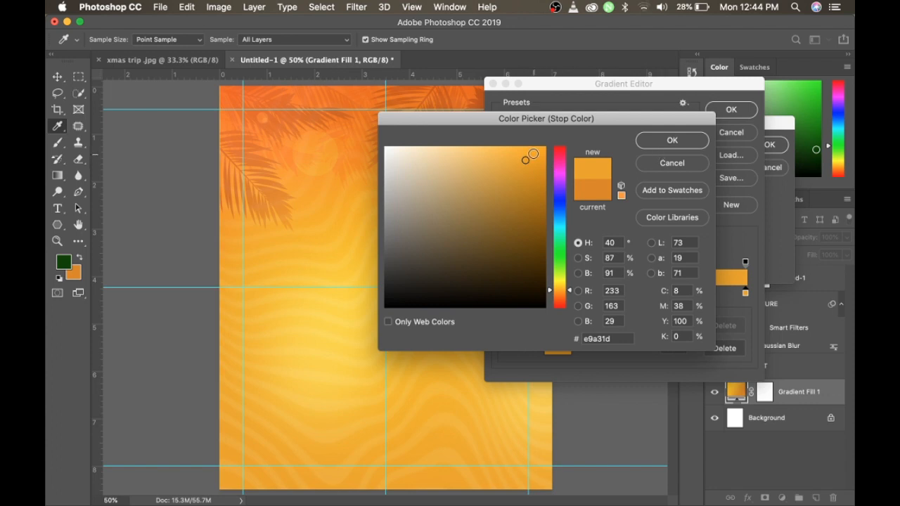
left_click(532, 156)
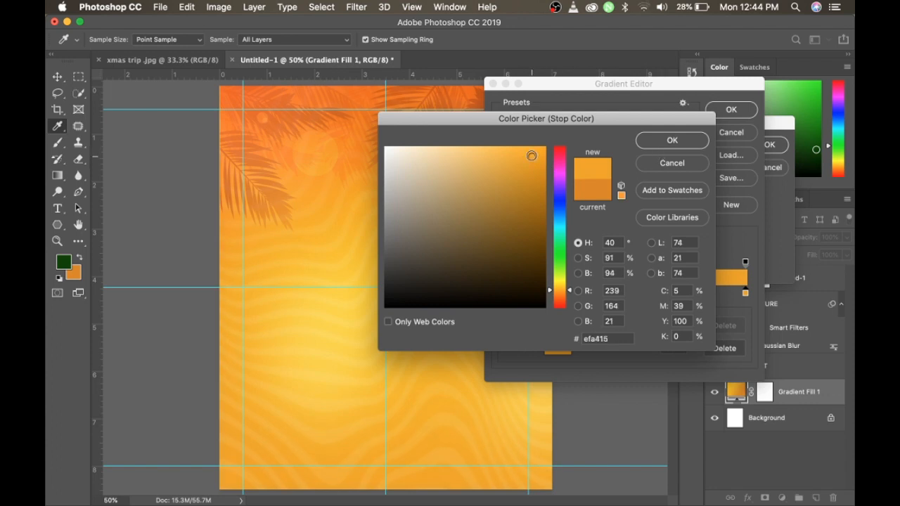
left_click(664, 145)
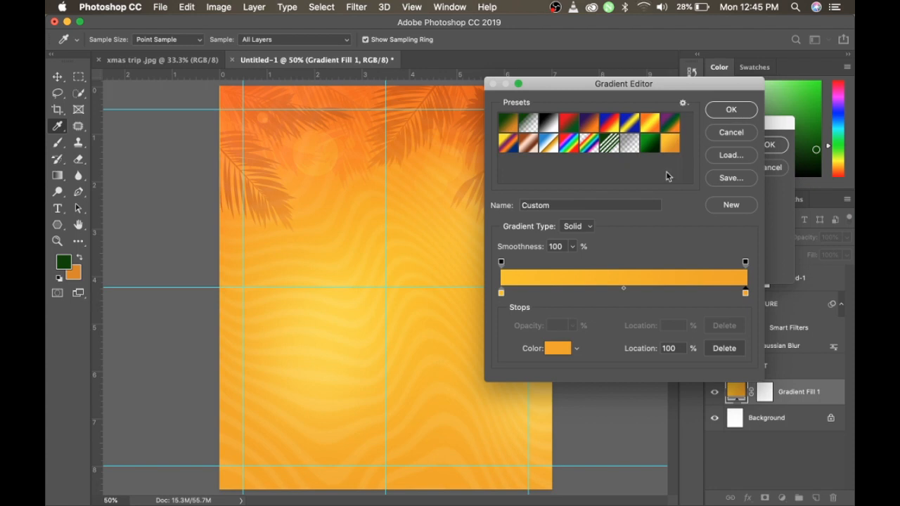
- Open the colour of the gradient's start stop for editing
left_click(501, 293)
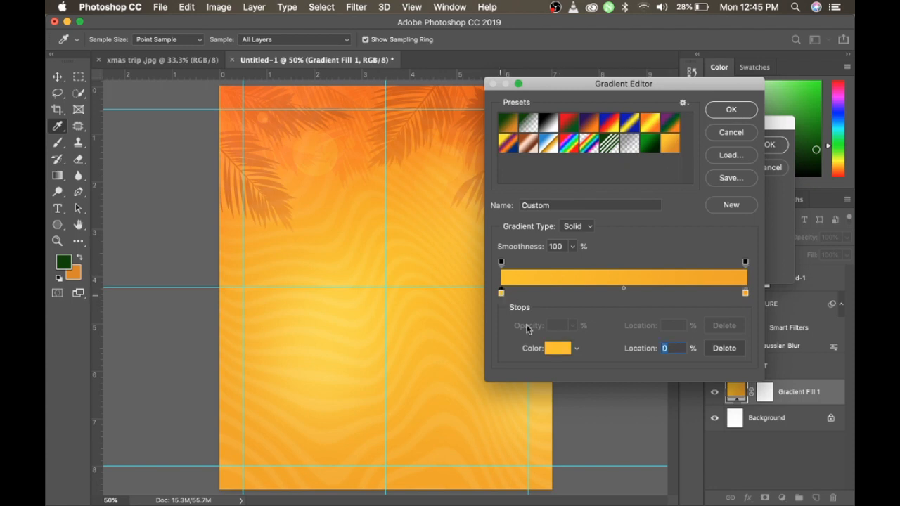
left_click(548, 347)
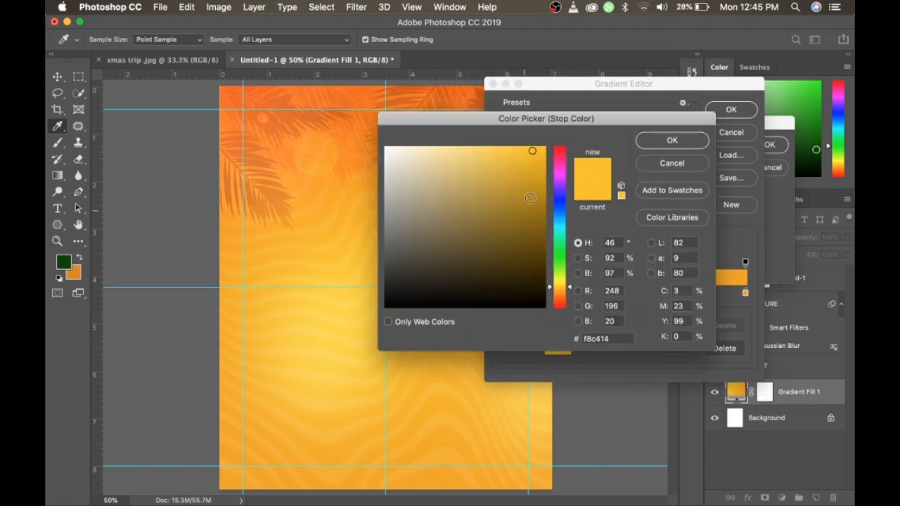
left_click(542, 151)
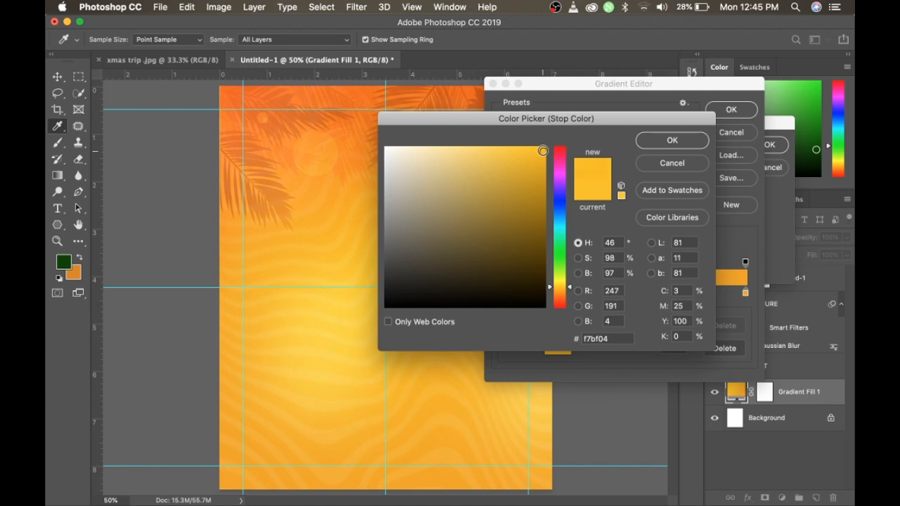
left_click(561, 291)
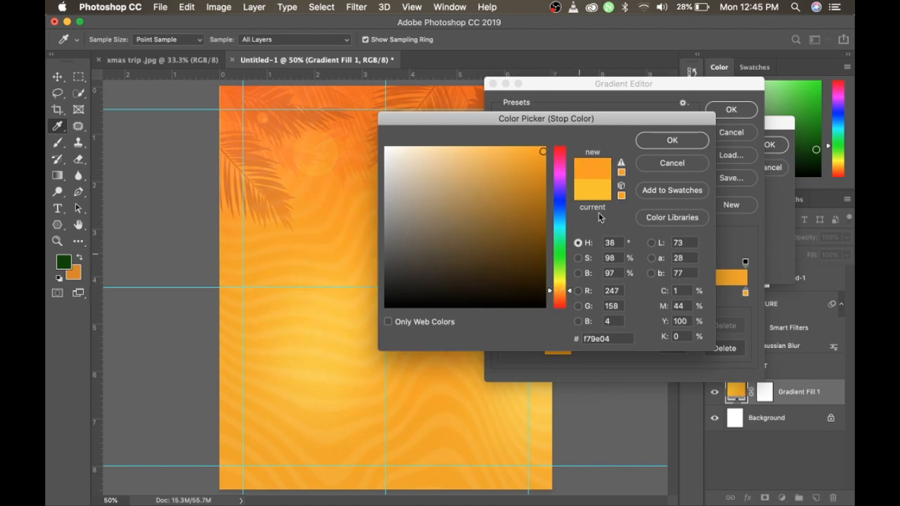
left_click(599, 188)
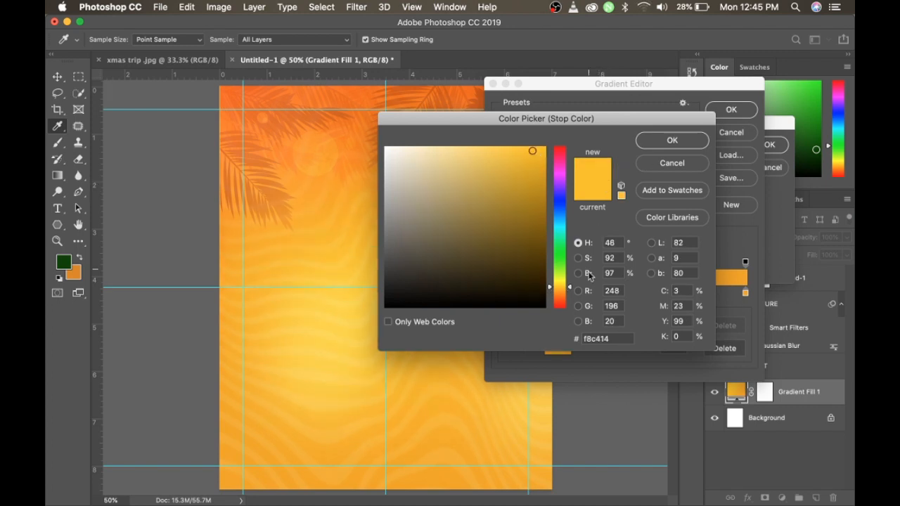
left_click(560, 294)
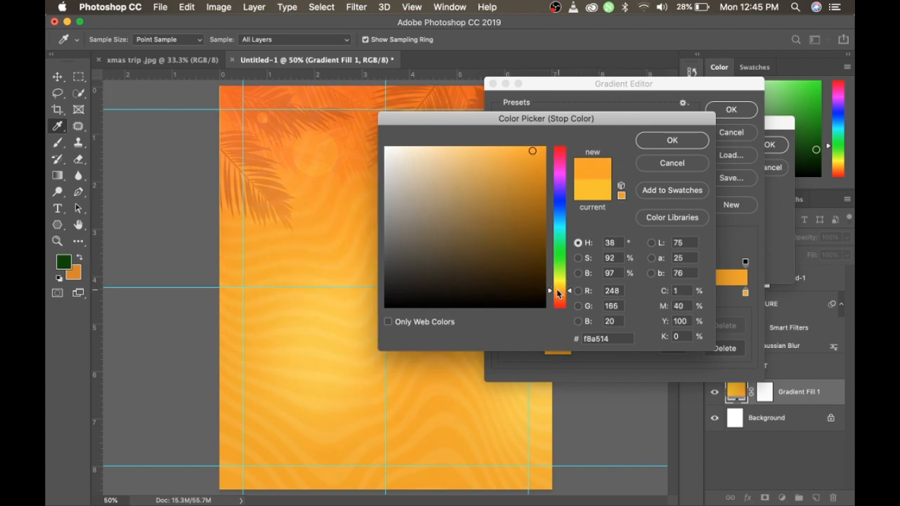
left_click(596, 193)
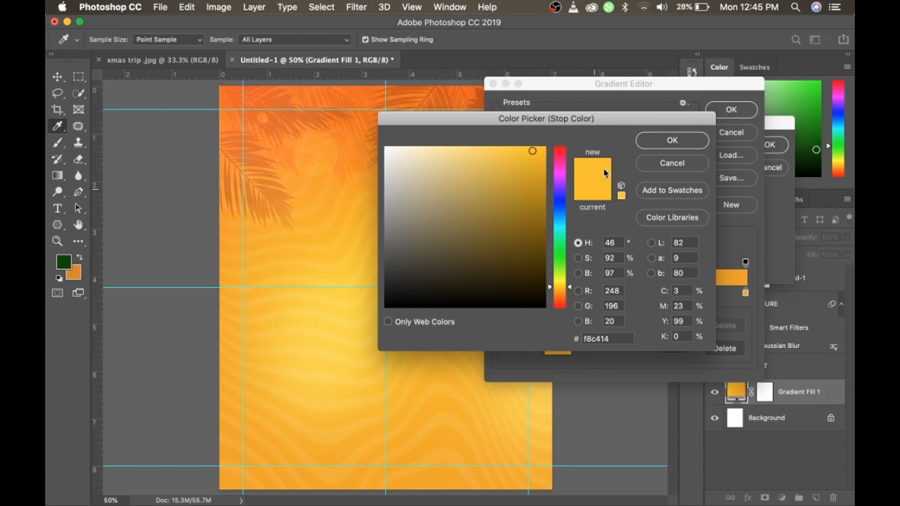
- Set the gradient's start stop to the more saturated yellow #fbc202 and apply the gradient fill
left_click(542, 158)
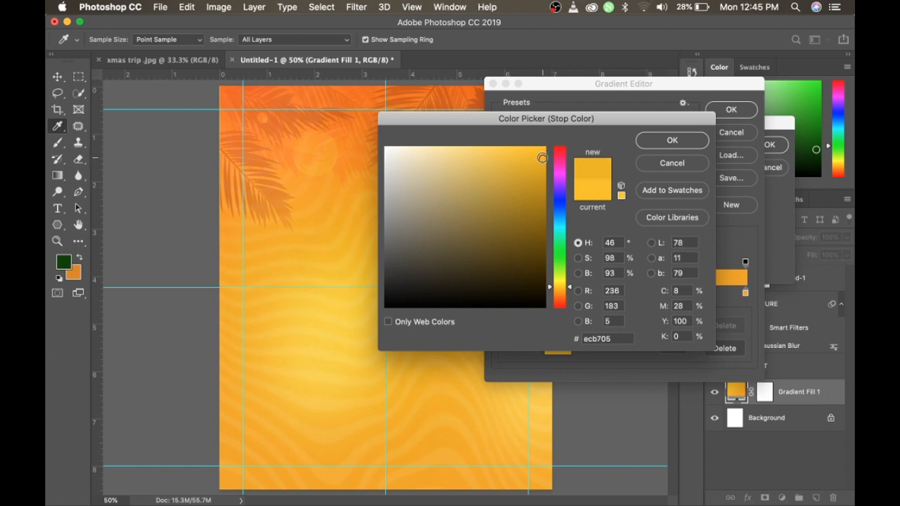
left_click_drag(542, 157, 543, 149)
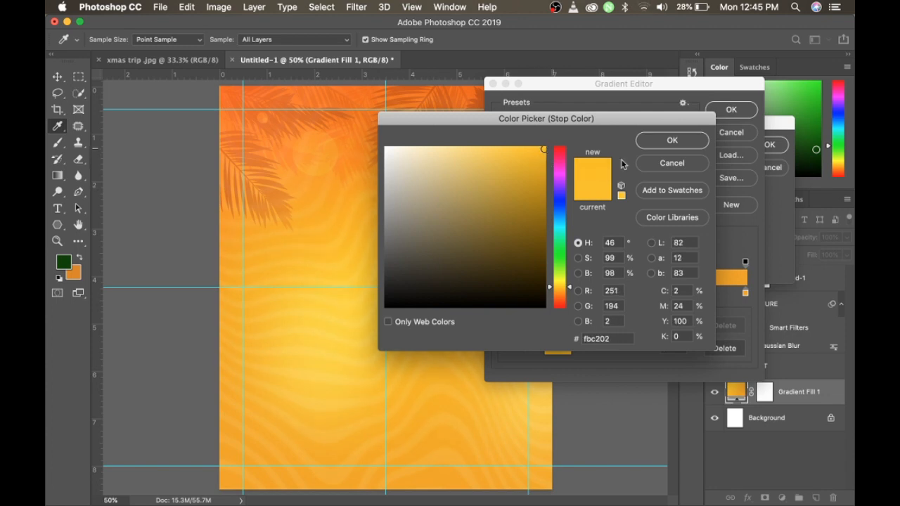
left_click(681, 144)
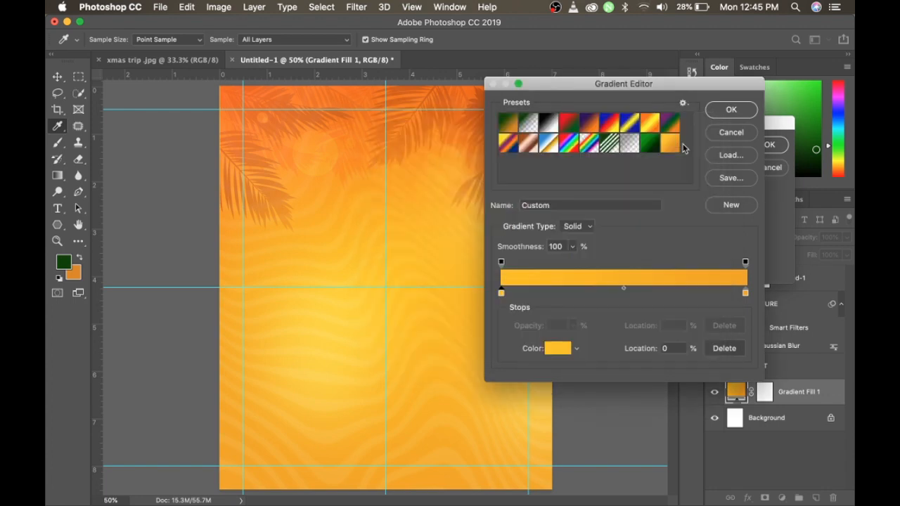
left_click(731, 112)
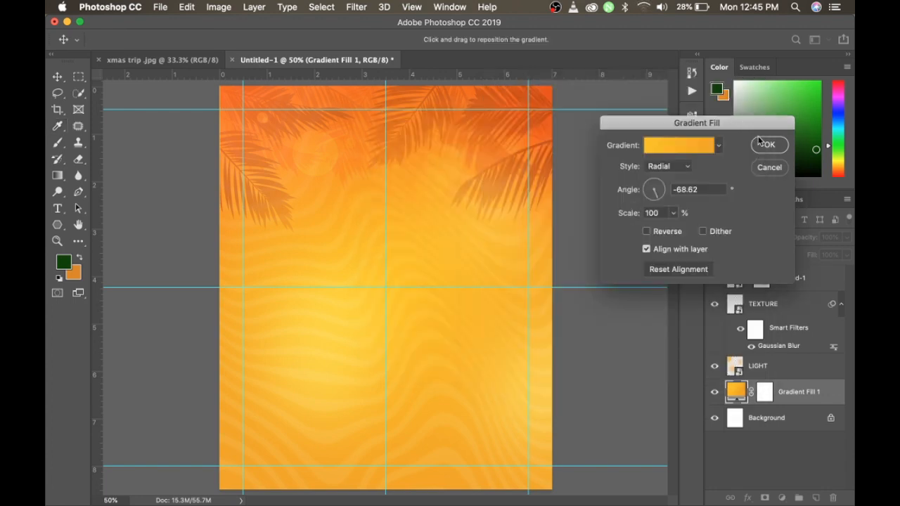
left_click(764, 144)
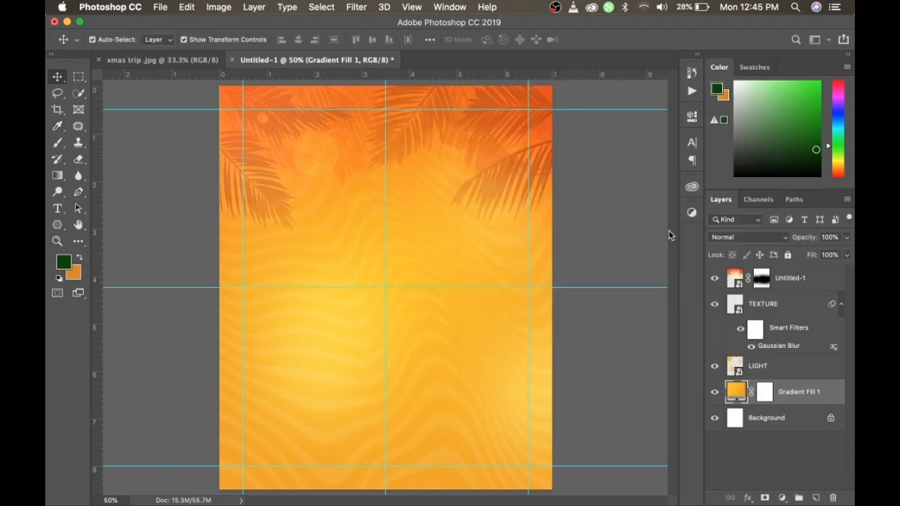
- Unlock the Background layer and group it with all the layers above it
left_click(794, 418)
key("alt+super+a")
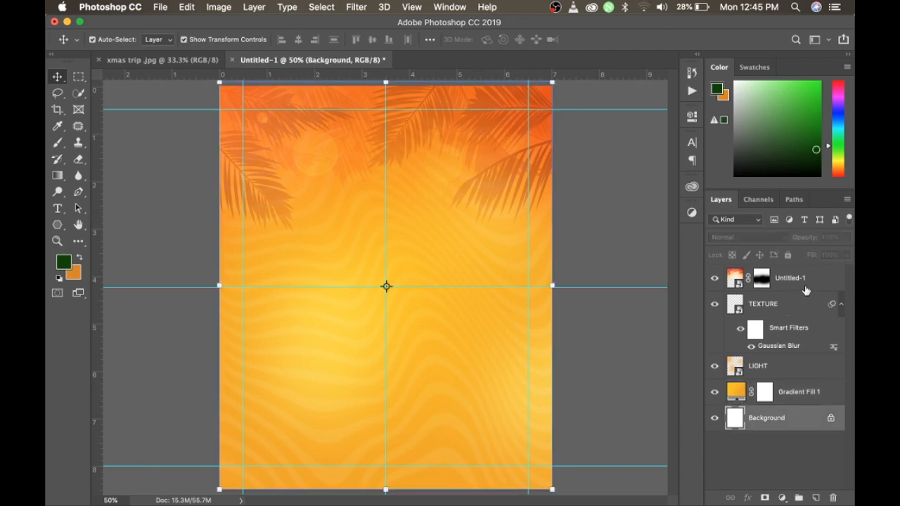
left_click(831, 419)
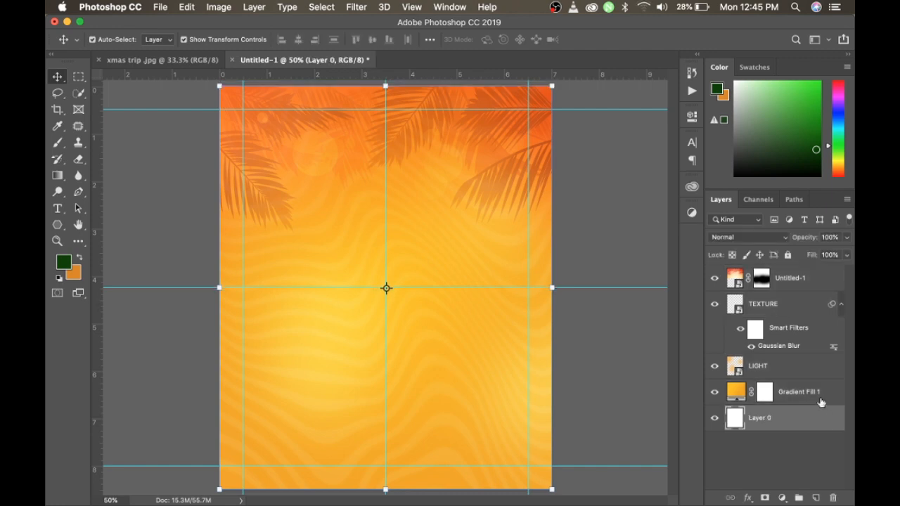
left_click(801, 287, "shift")
key("super+g")
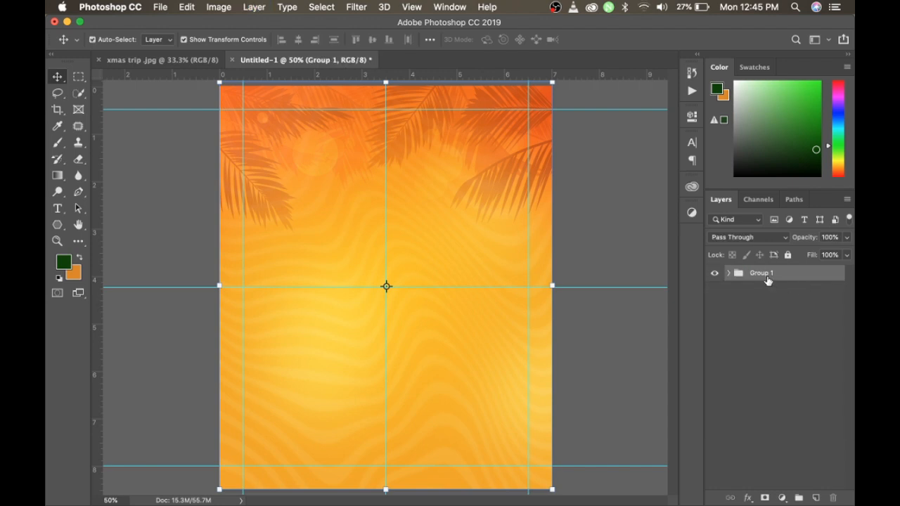
- Rename the new group as background and lock it completely
double_click(767, 279)
type("b")
type("ackgroud")
key("BackSpace")
key("BackSpace")
key("Return")
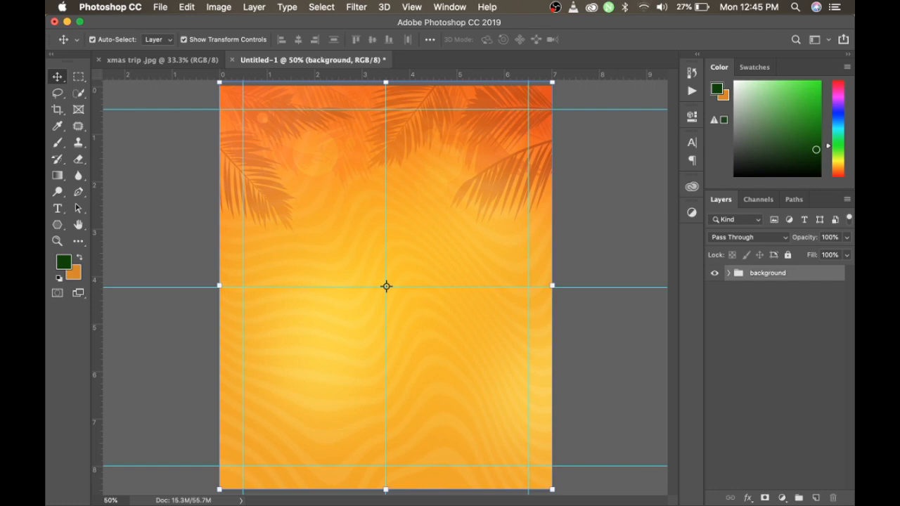
left_click(787, 257)
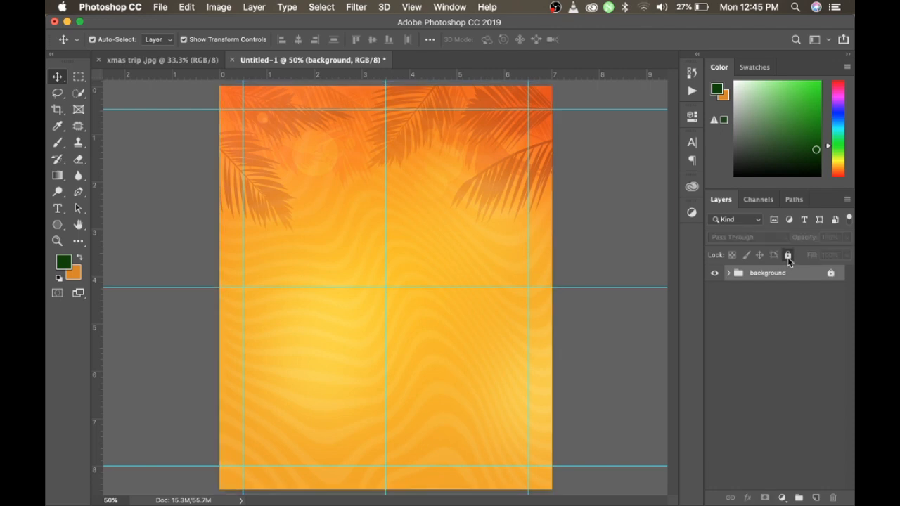
- Add a new layer and draw a rectangle shape of about 1710 × 391 px between the side guides, just above the lowest guide
left_click(815, 498)
key("u")
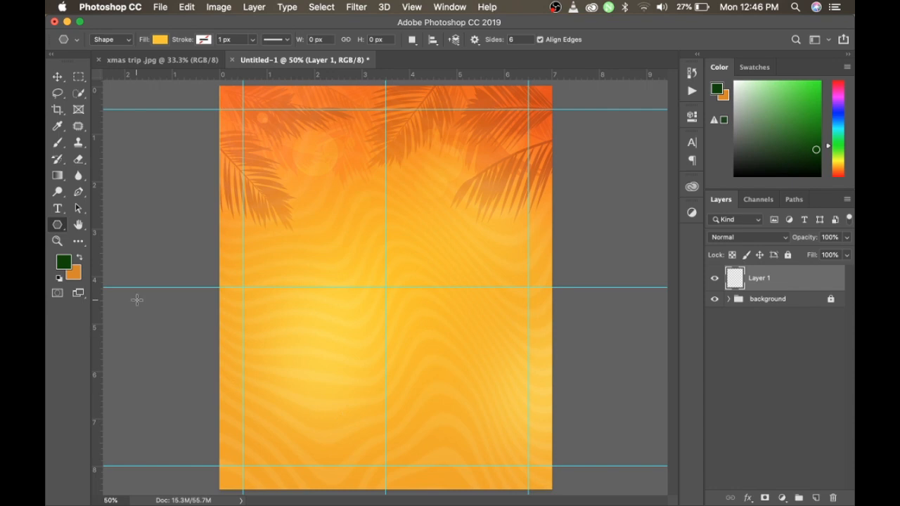
right_click(58, 225)
left_click(84, 225)
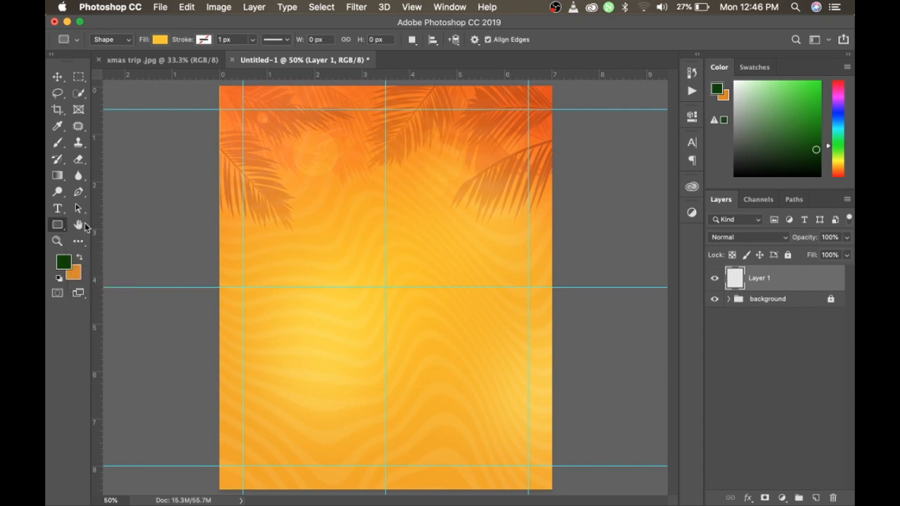
left_click_drag(253, 404, 522, 464)
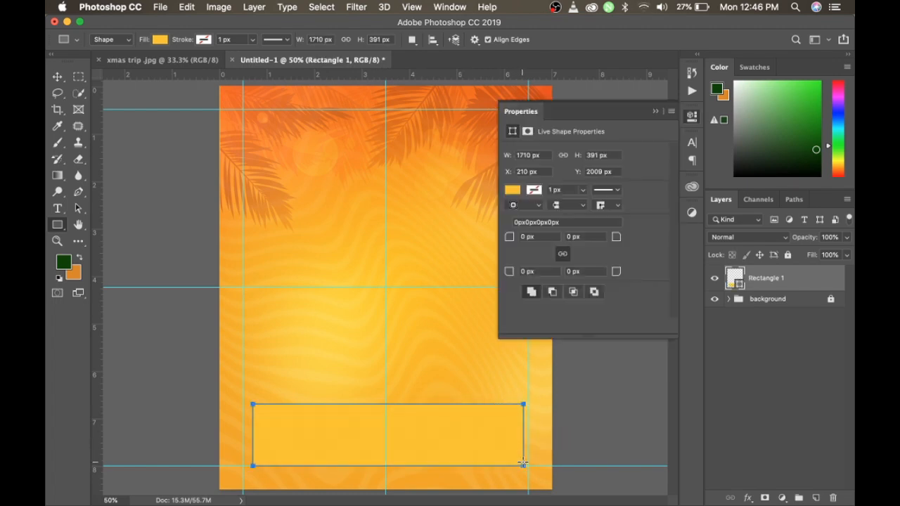
- Nudge the rectangle left to X 190 px so it centres on the vertical middle guide
key("v")
key("Left")
key("Left")
key("Left")
key("Left")
key("Left")
key("Left")
key("Left")
key("Left")
key("Left")
key("Left")
key("Left")
key("Left")
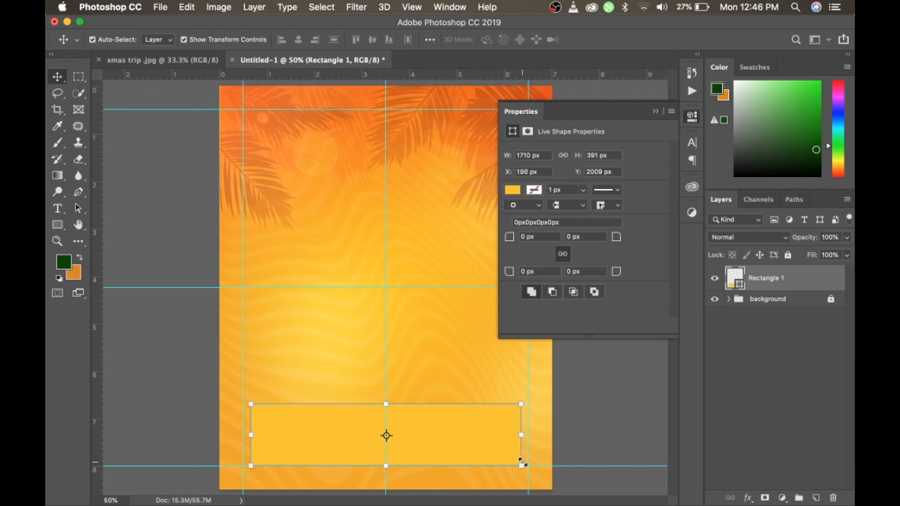
key("Left")
key("Left")
key("Left")
key("Left")
key("Left")
key("Left")
key("Left")
key("Left")
- Change the rectangle's fill to the recently used dark green
left_click(513, 190)
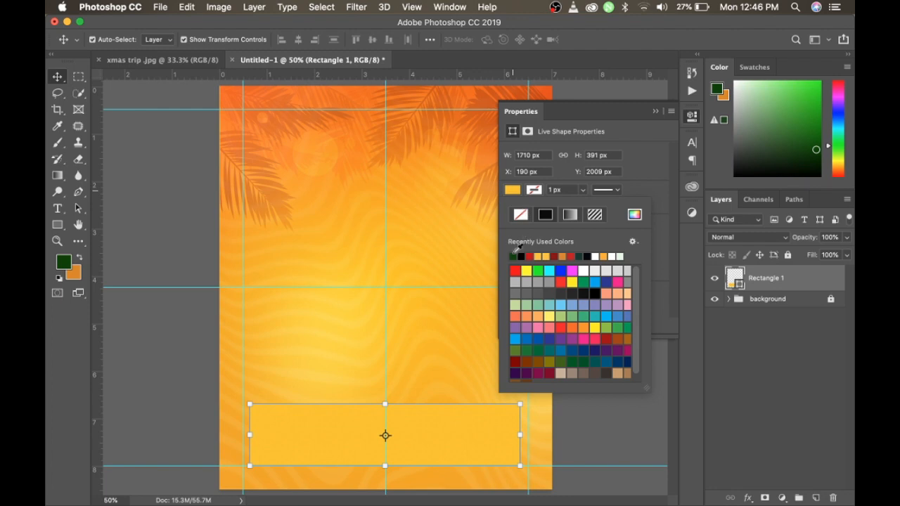
left_click(514, 255)
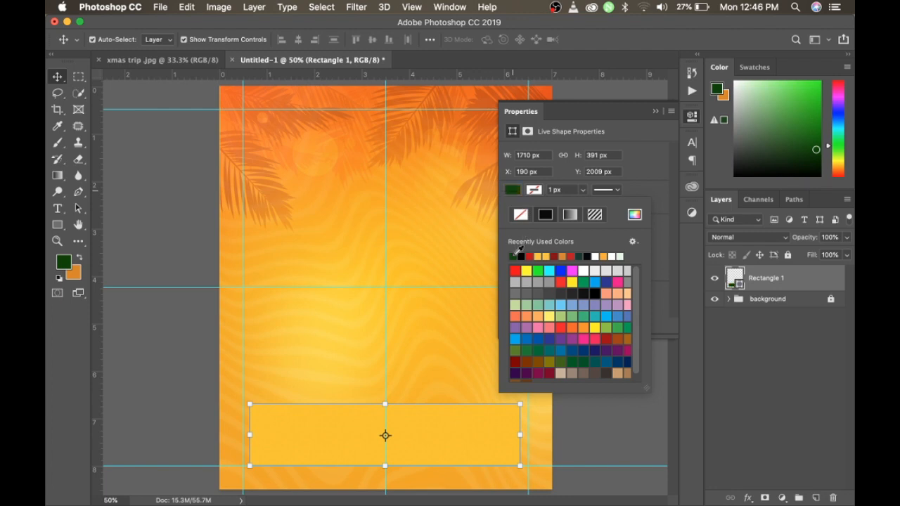
left_click(380, 441)
- Nudge the green rectangle to X 192 px and Y 2005 px, and collapse its properties
key("Up")
key("Up")
key("Right")
key("Right")
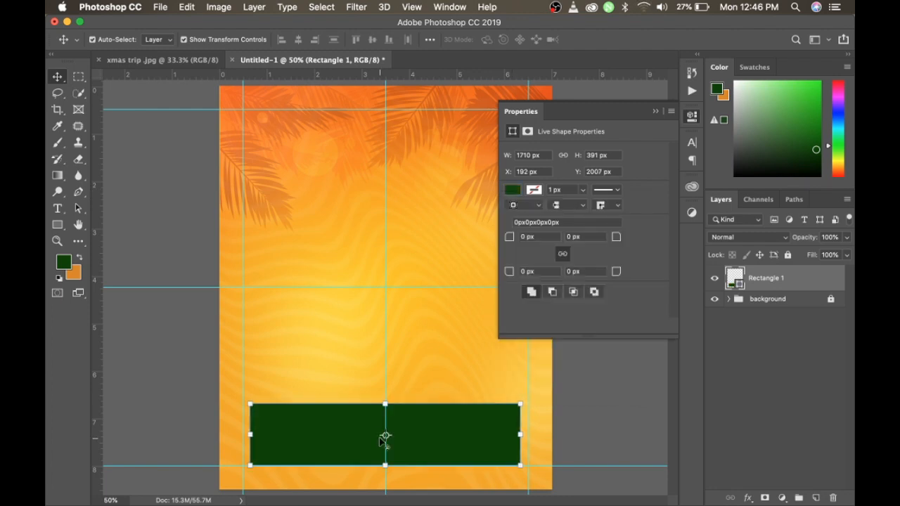
key("Up")
key("Up")
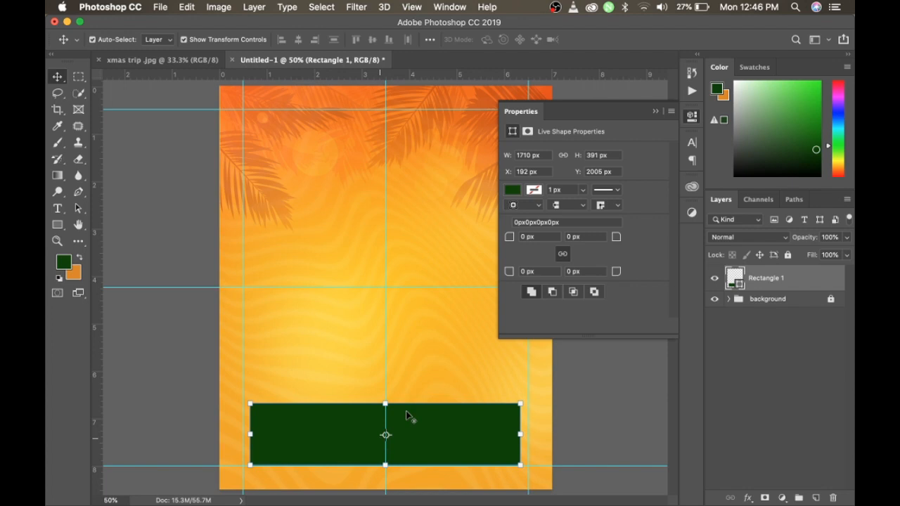
left_click(659, 113)
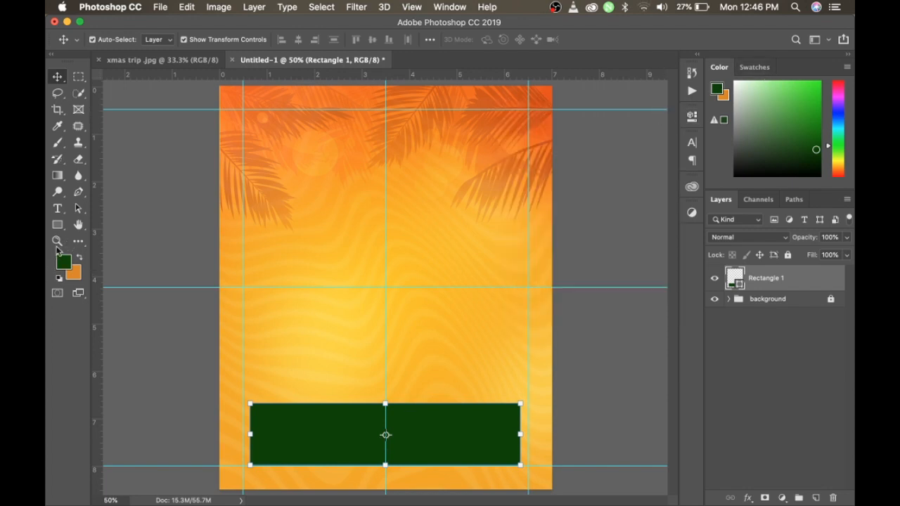
- Add a new layer and draw a circle of about 819 px with the Ellipse tool in the middle of the page
left_click(64, 233)
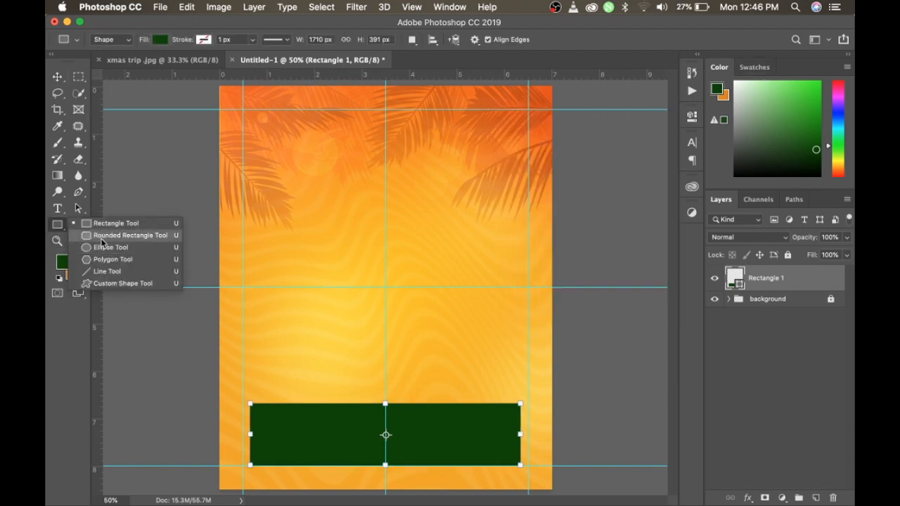
left_click(104, 247)
left_click(815, 498)
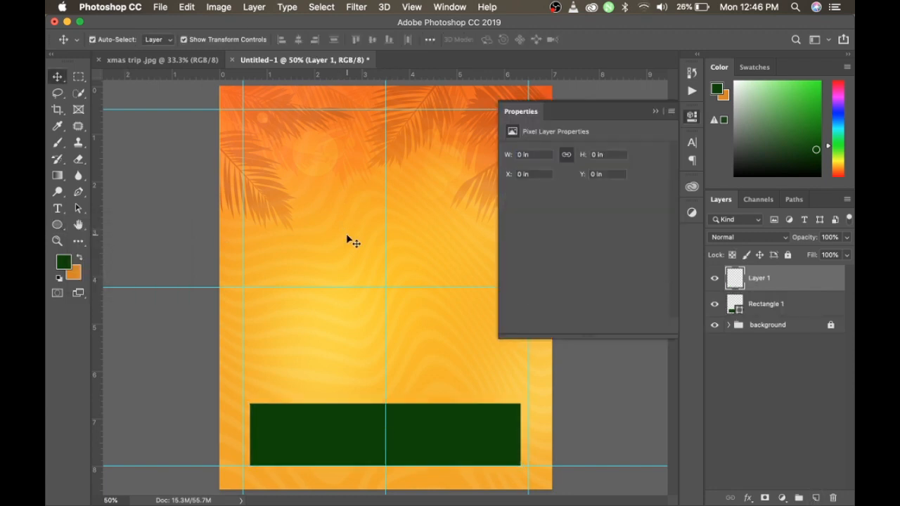
key("u")
left_click_drag(346, 235, 475, 433)
key("v")
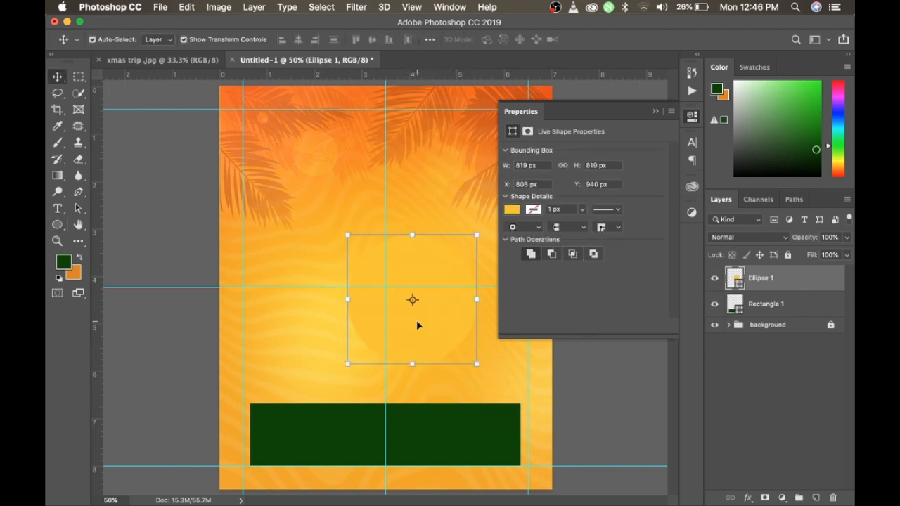
- Centre the circle on the crossing of the middle guides and enlarge it from its centre to about 988 px
left_click_drag(417, 322, 390, 317)
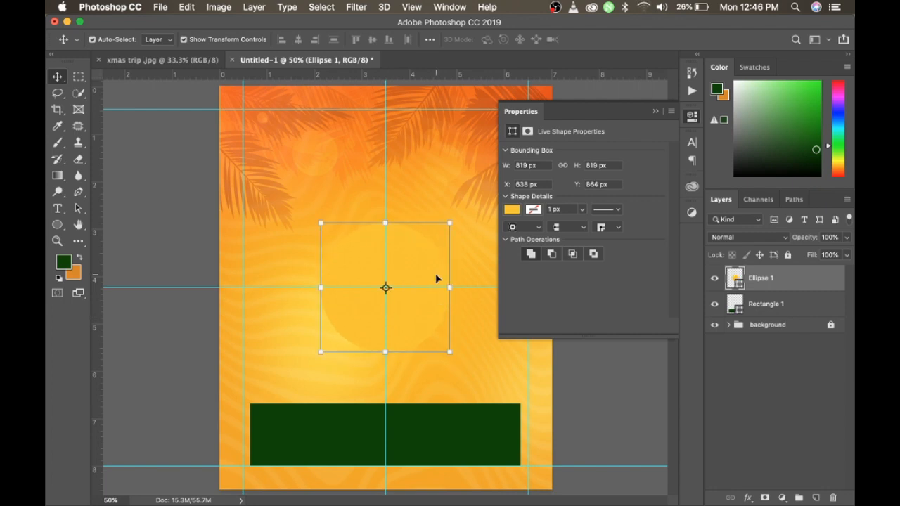
left_click(449, 223)
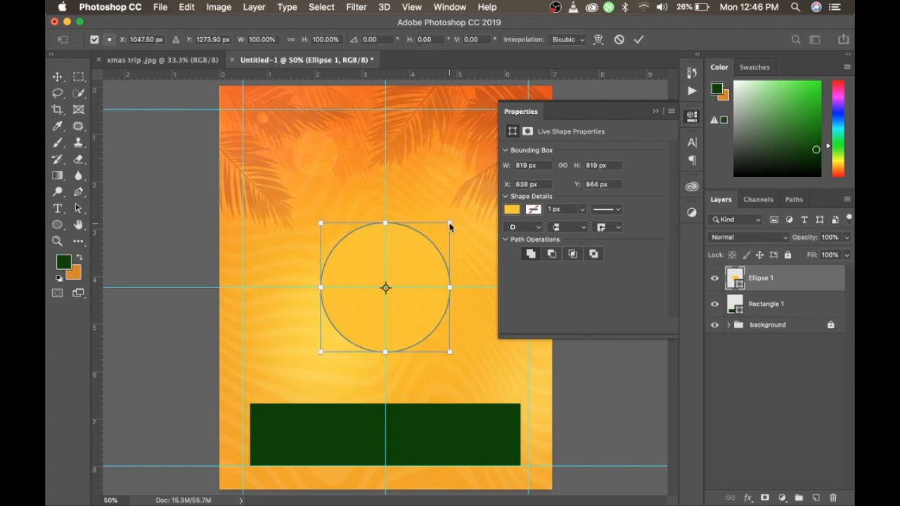
left_click_drag(449, 224, 465, 210)
key("Return")
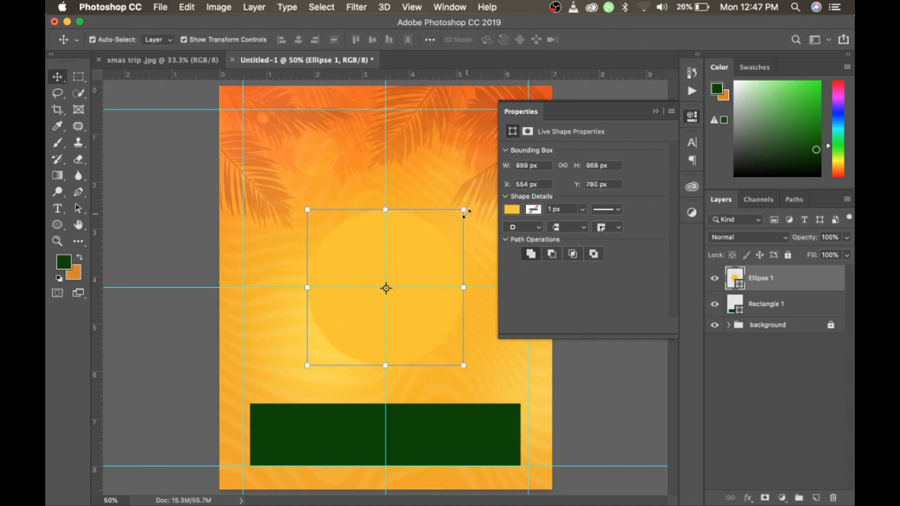
- Open the circle layer's style settings and turn on its Outer Glow
double_click(828, 286)
left_click_drag(436, 82, 544, 84)
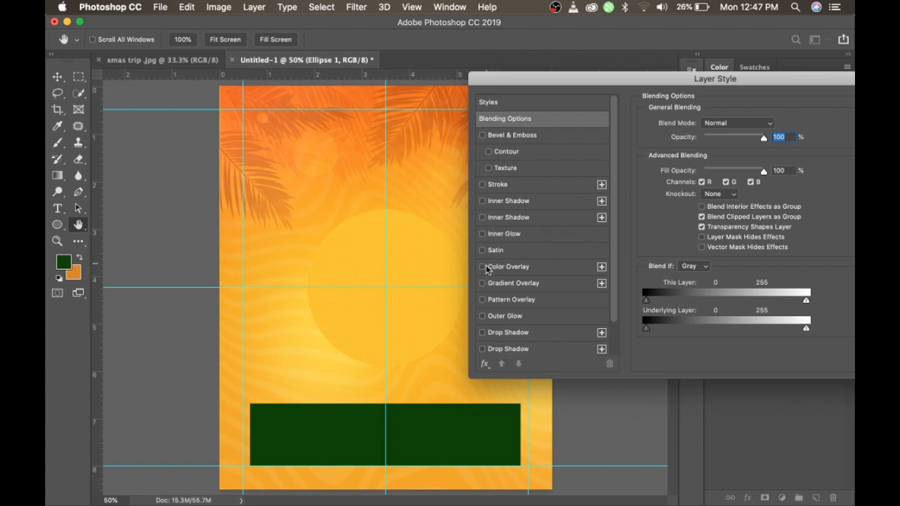
left_click(483, 316)
left_click(502, 318)
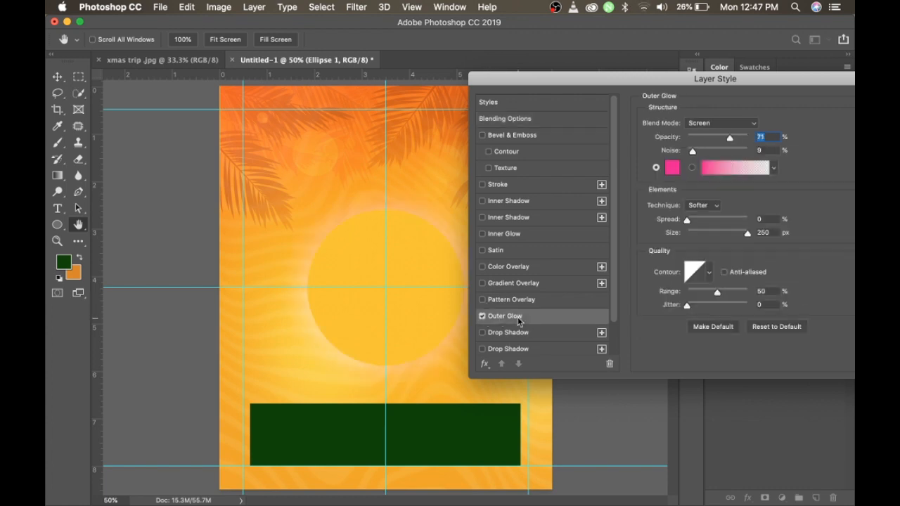
- Change the outer glow colour to light yellow, f5d34a
left_click(671, 173)
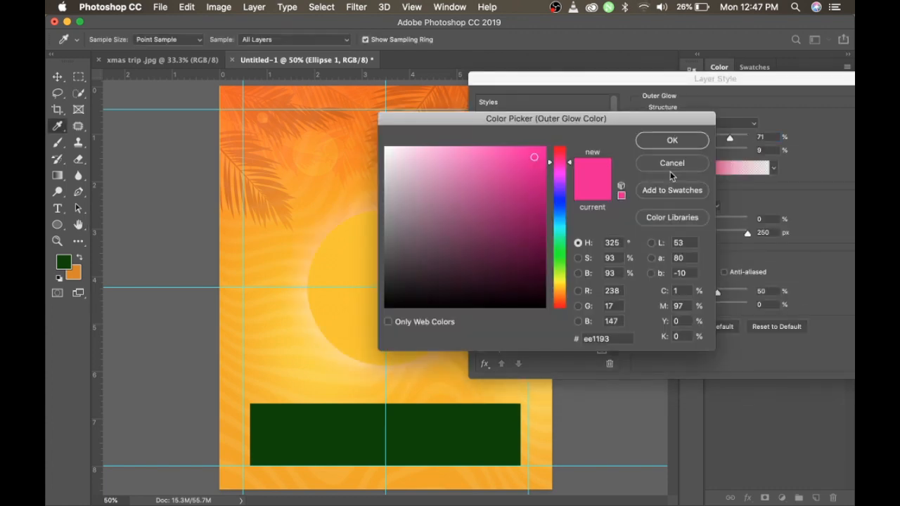
left_click(561, 291)
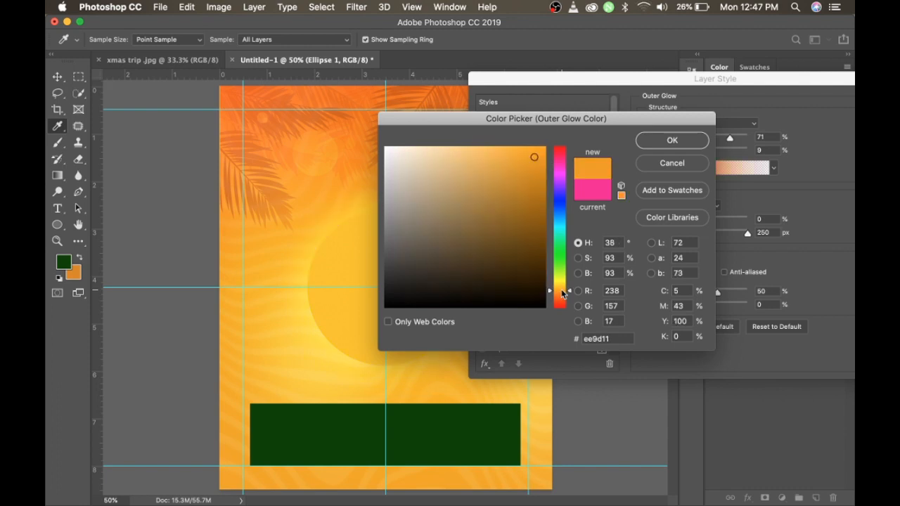
left_click(560, 285)
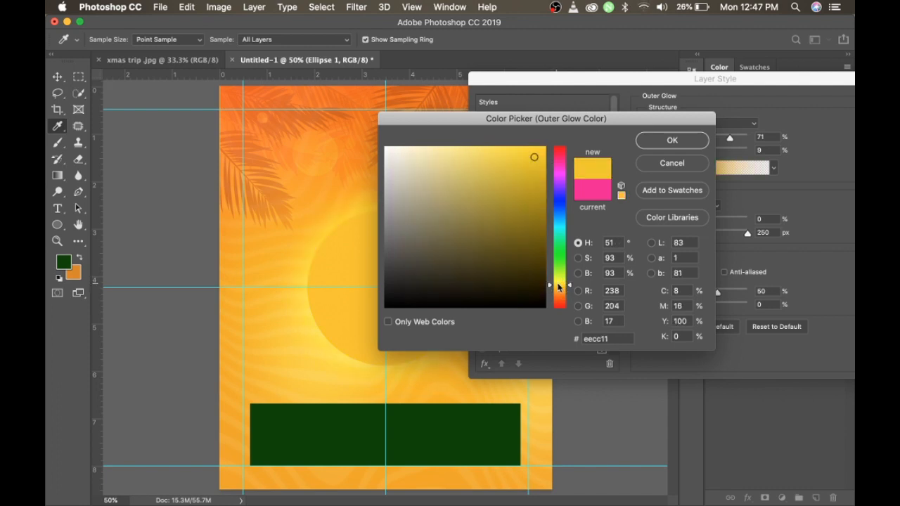
left_click(558, 287)
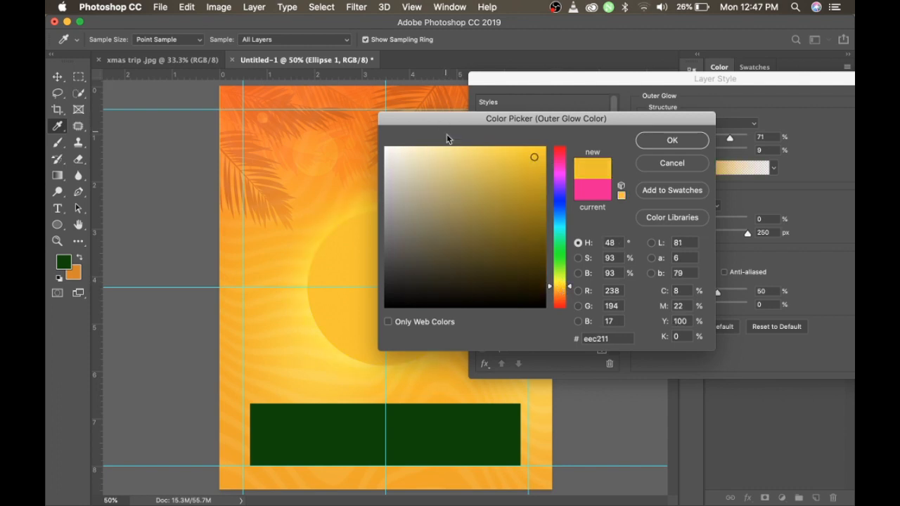
left_click_drag(452, 149, 498, 152)
left_click(505, 152)
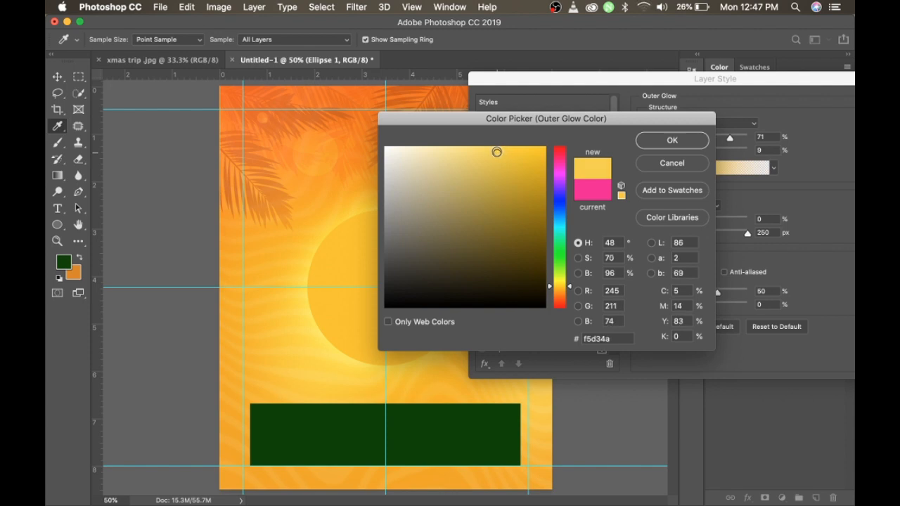
left_click(649, 146)
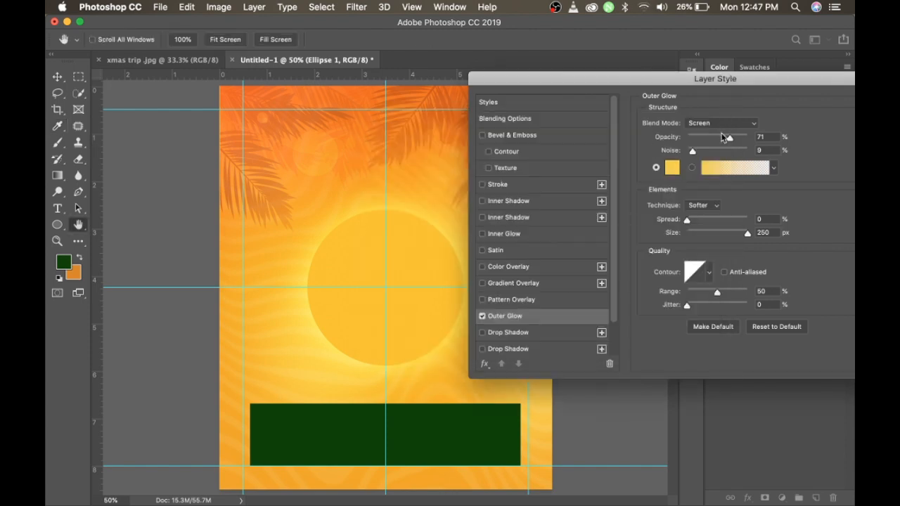
- Lower the outer glow's opacity to 51% and apply the layer style
left_click(722, 137)
left_click_drag(763, 83, 543, 141)
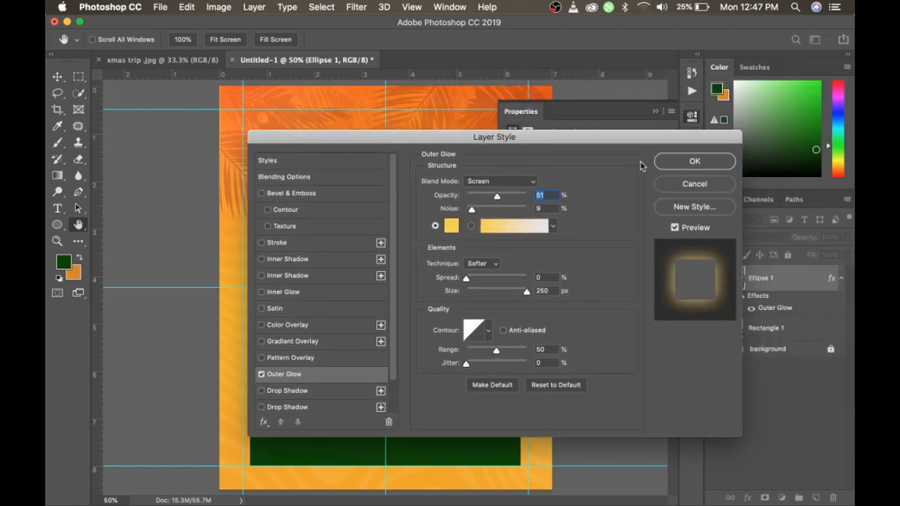
left_click(695, 161)
- Enlarge the circle from its centre to about 1042 px
key("super+t")
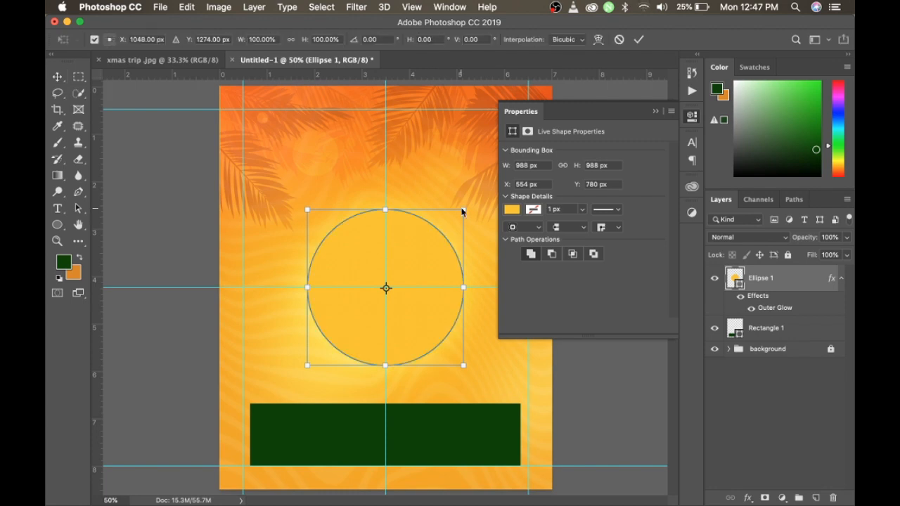
left_click_drag(462, 209, 466, 204)
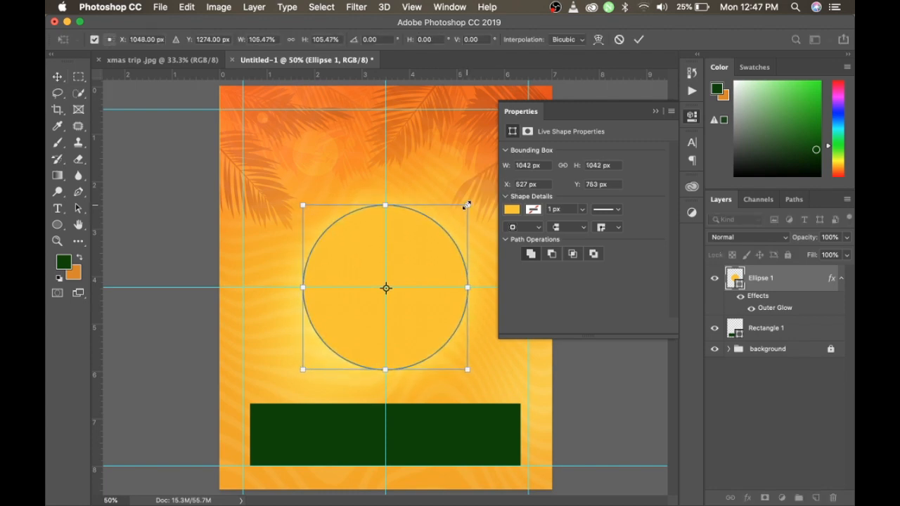
key("Return")
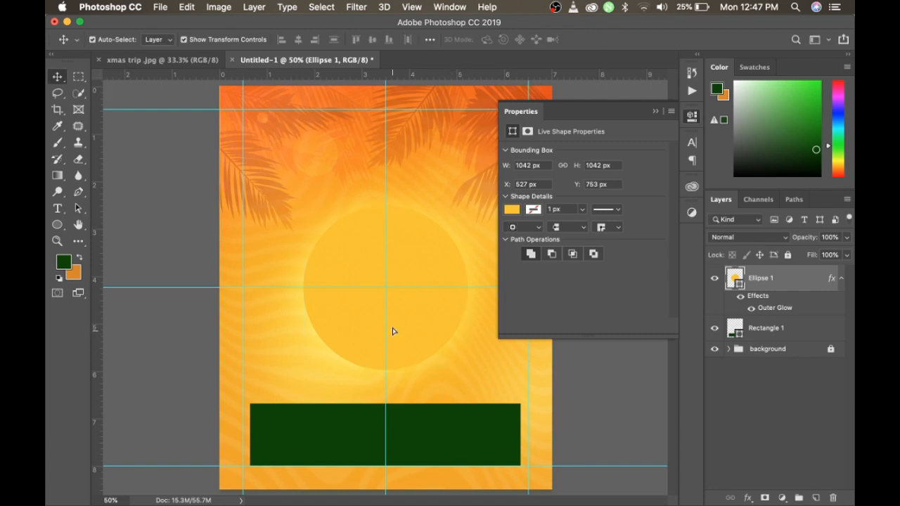
- Nudge the circle straight up to Y 663 px and collapse its properties
left_click_drag(391, 333, 391, 324)
key("Up")
key("Up")
key("Up")
key("Up")
key("Up")
key("Up")
key("Up")
key("Up")
key("Up")
key("Up")
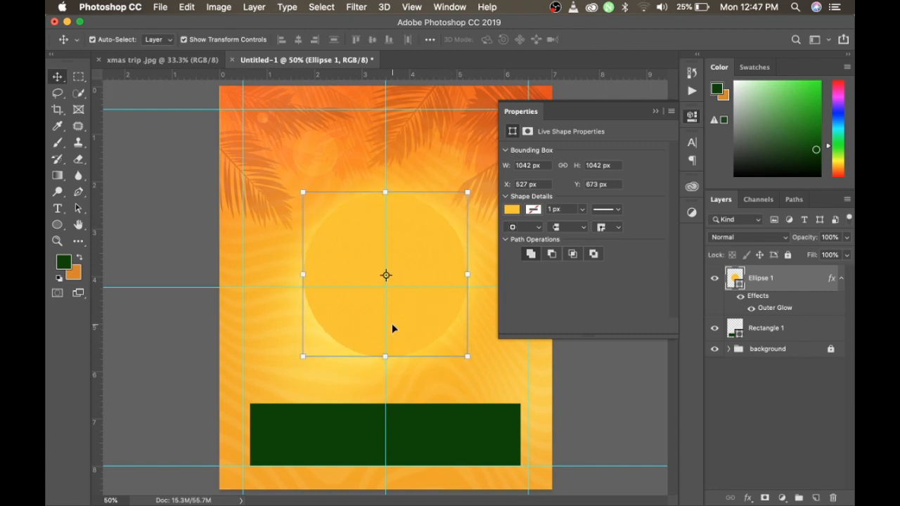
key("Up")
key("Up")
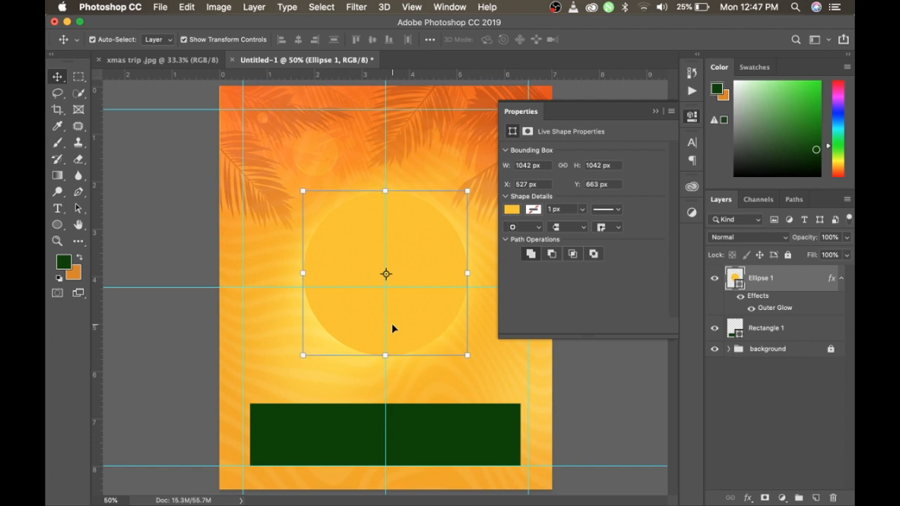
left_click(655, 111)
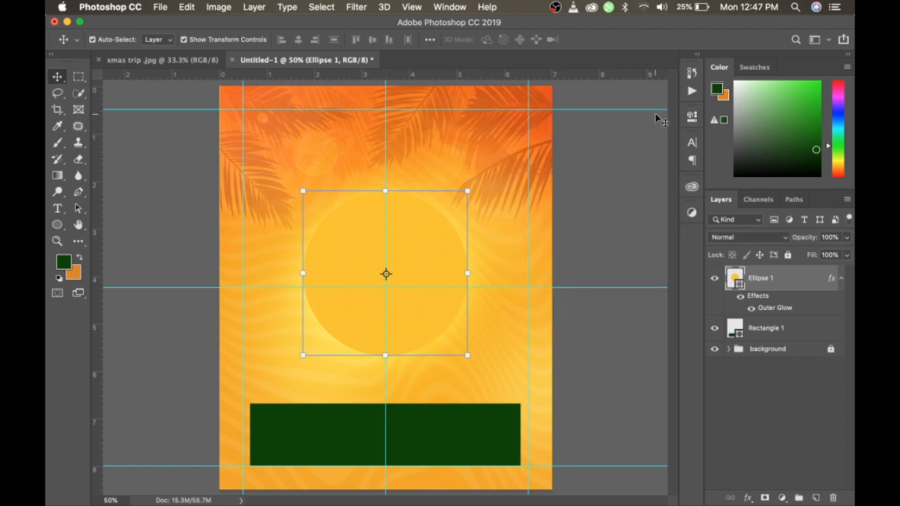
- Add a text layer reading "GAZATECHLINE" and place it just below the top guide, centred on the page
key("t")
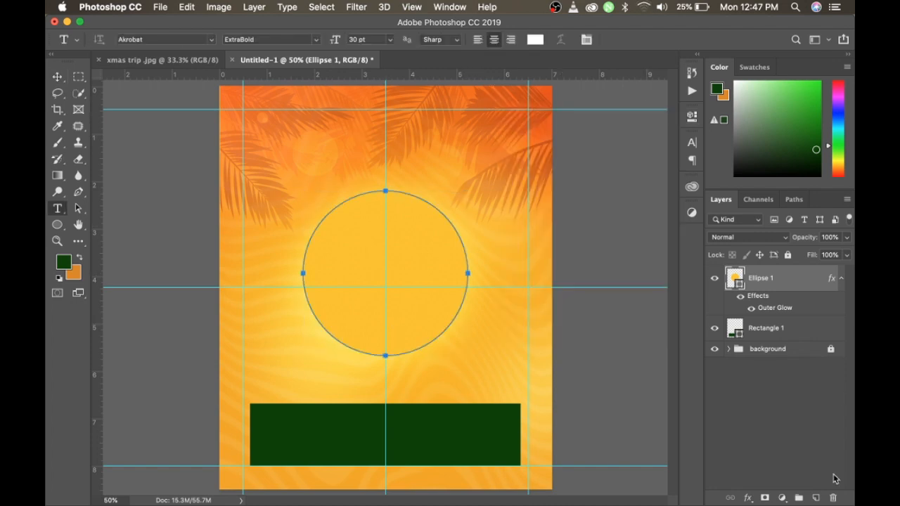
left_click(815, 498)
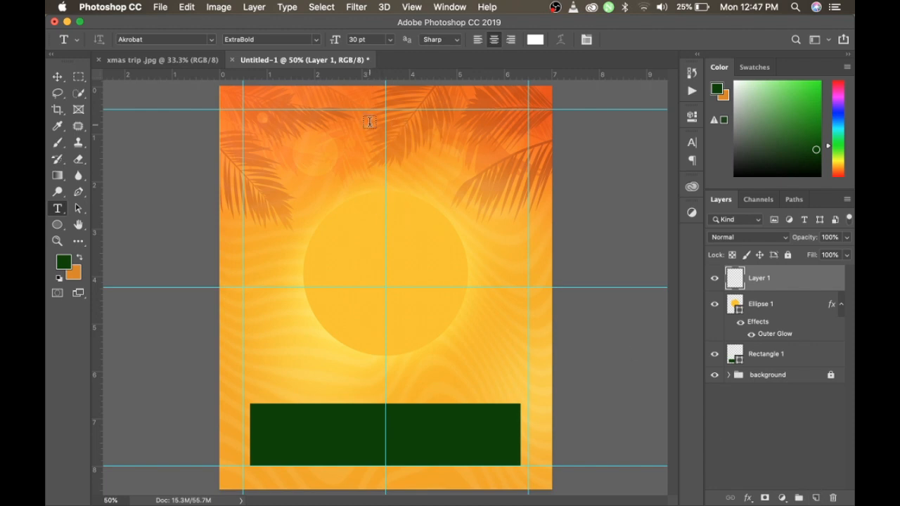
left_click(344, 126)
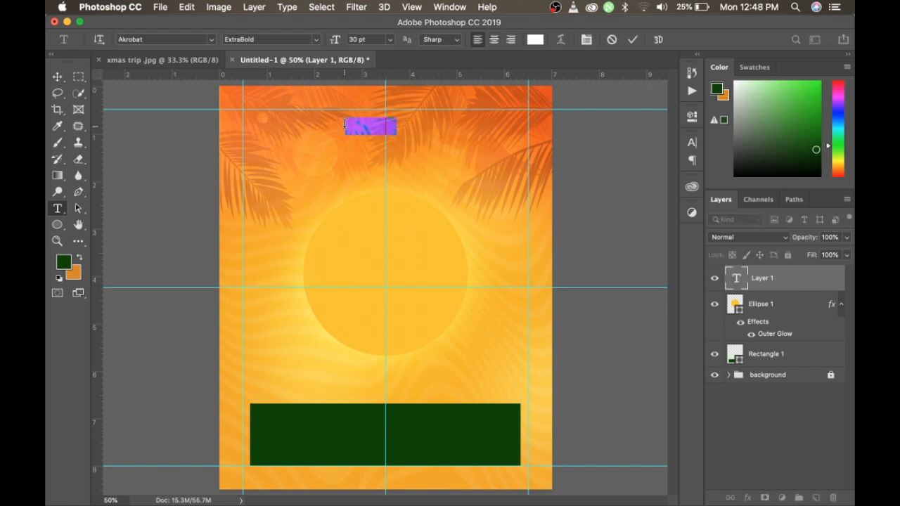
type("SAZA")
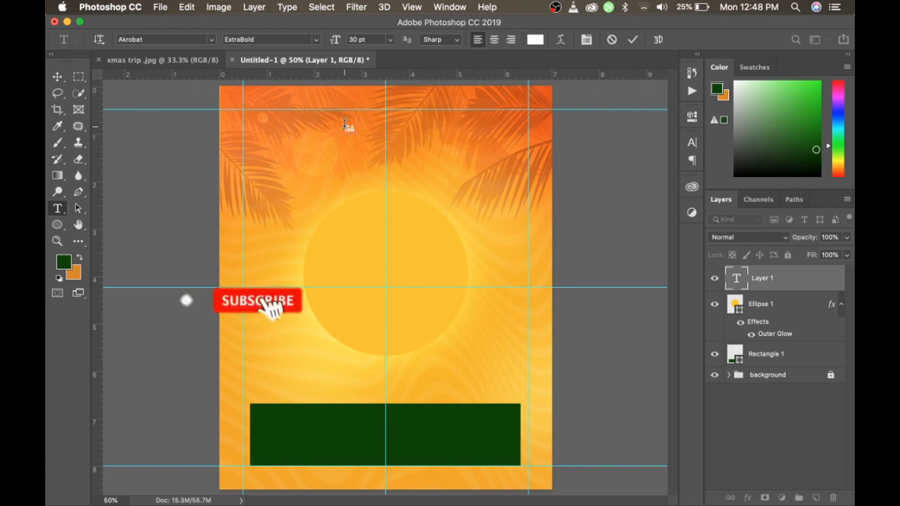
type("TECHLIN")
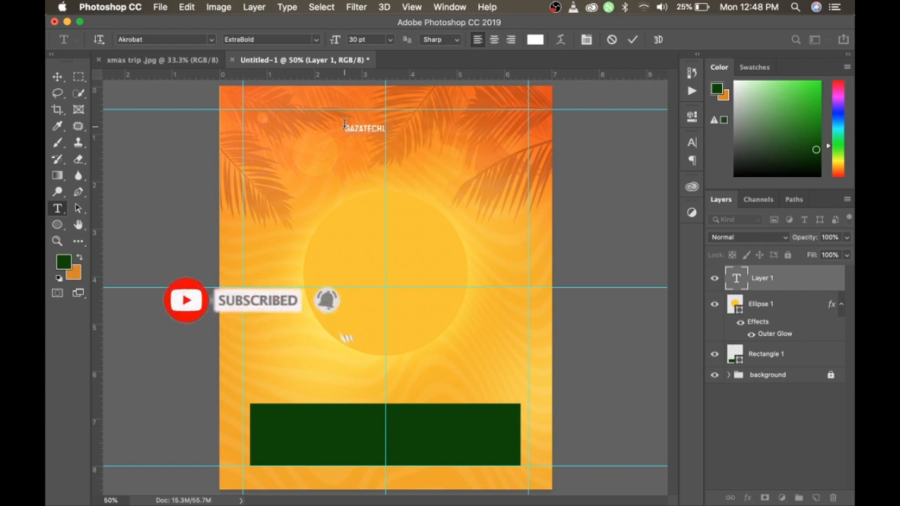
type("E")
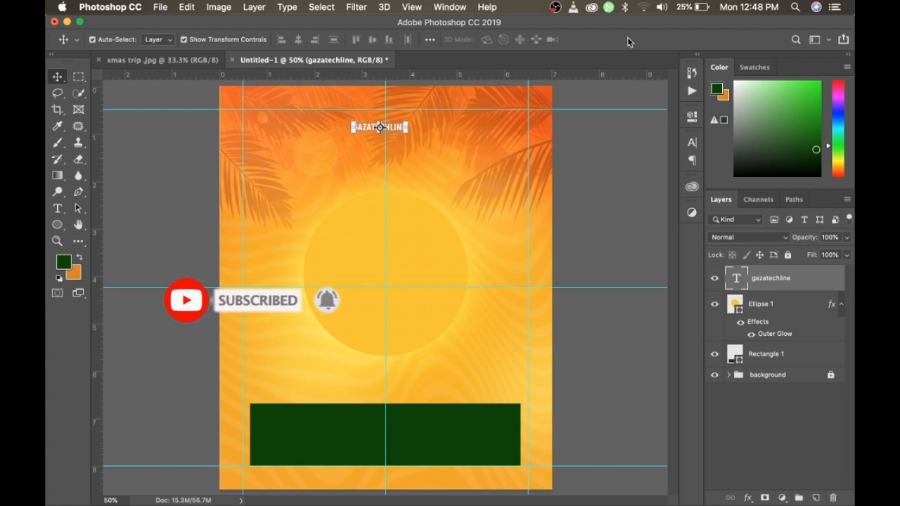
- Set the GAZATECHLINE text's font to Gilroy Medium
left_click(692, 142)
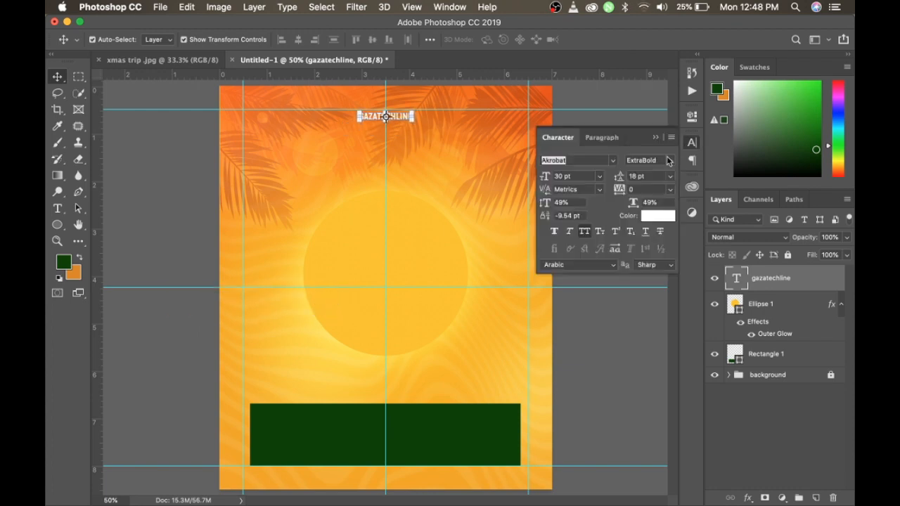
left_click(613, 161)
left_click(585, 232)
left_click(668, 160)
left_click(641, 155)
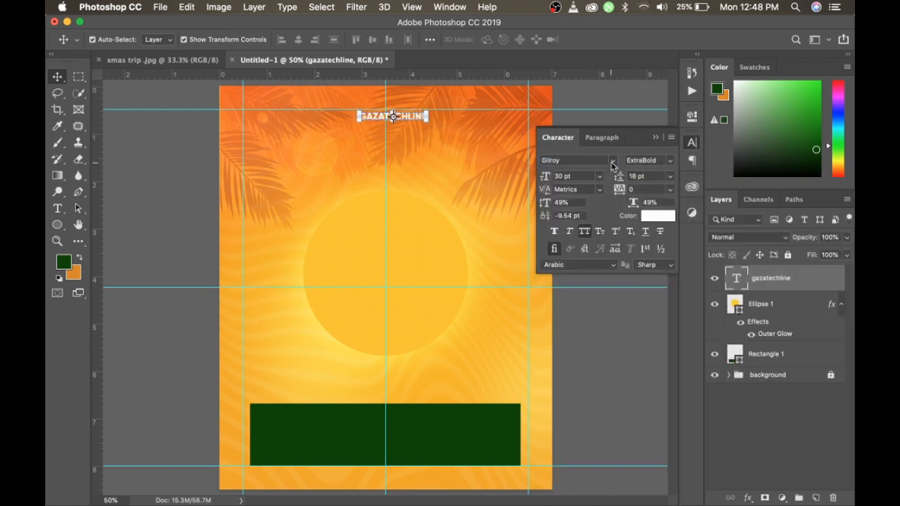
left_click(613, 161)
left_click(567, 235)
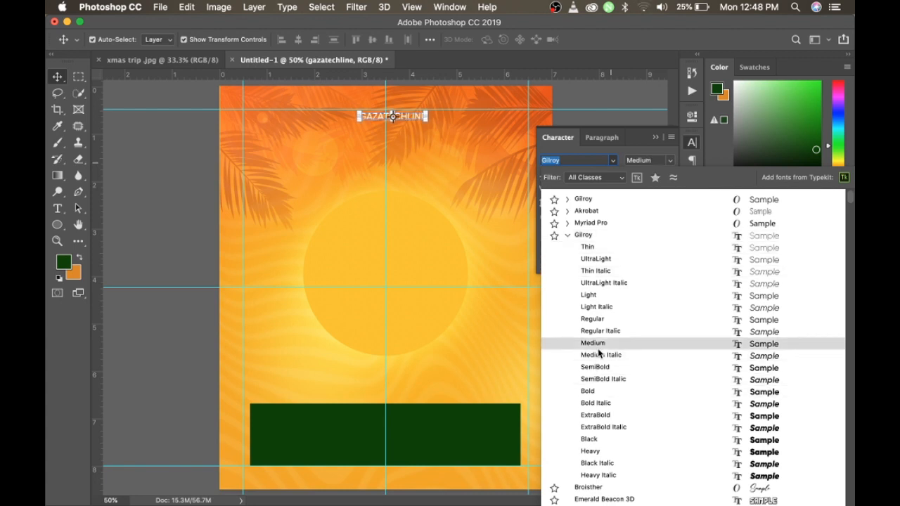
left_click(594, 343)
- Add a second text layer reading "PRESENTS" below GAZATECHLINE and set its font size to 20 pt
key("t")
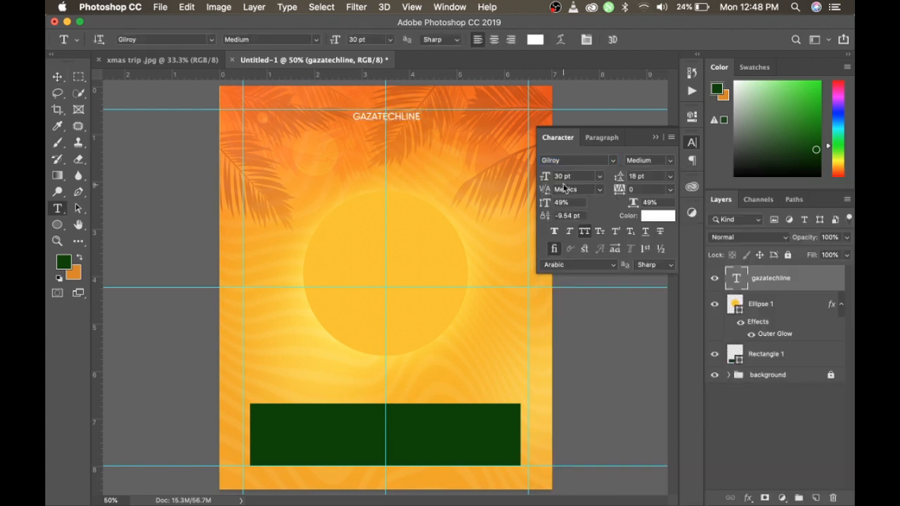
left_click(350, 150)
type("PRESENTS")
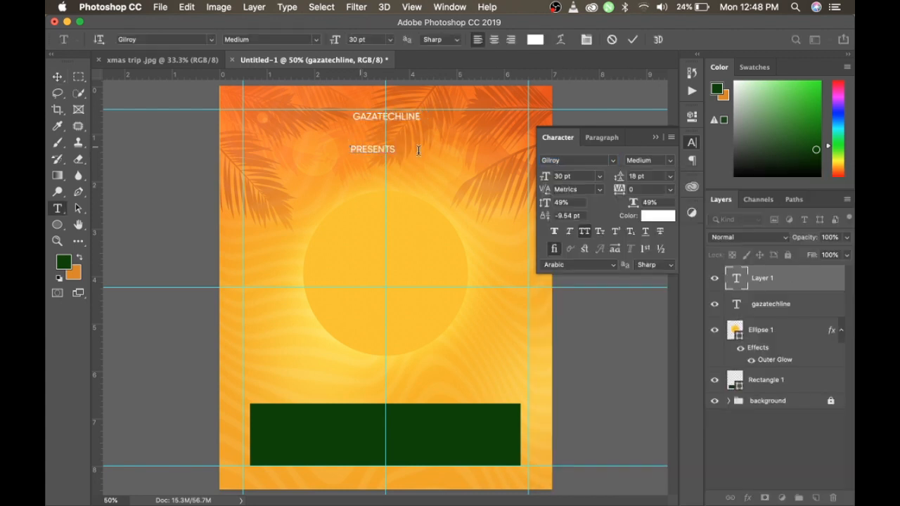
left_click(633, 40)
left_click(578, 177)
type("20")
key("Tab")
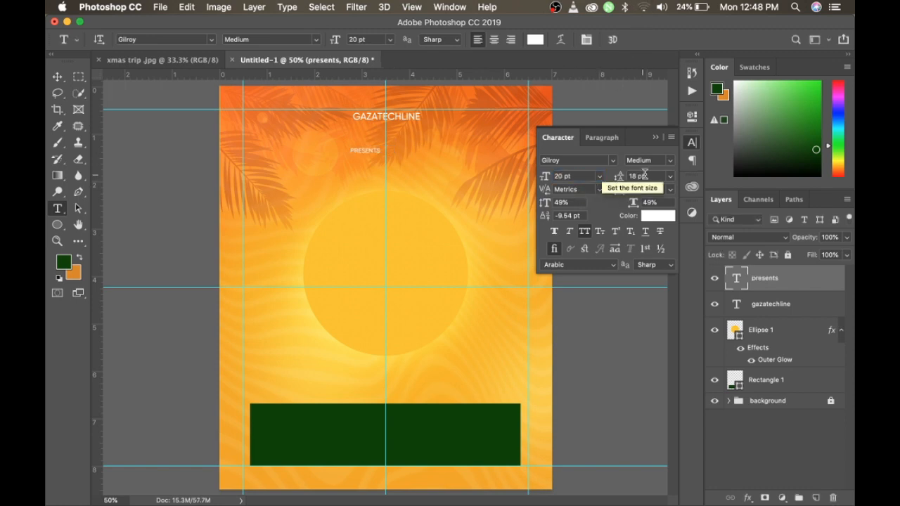
- Set the PRESENTS text's tracking to 2800 and move it directly beneath GAZATECHLINE, near the vertical middle guide
left_click(641, 190)
type("2800")
key("Return")
key("v")
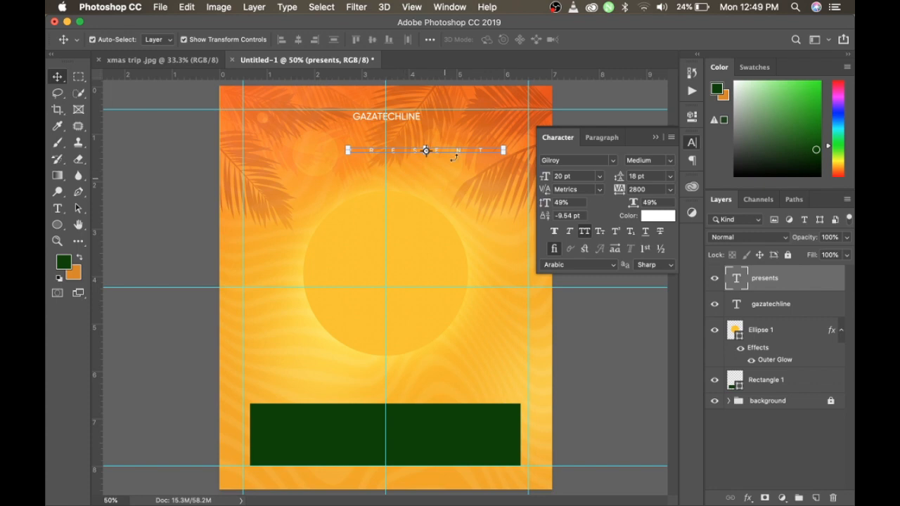
left_click_drag(461, 155, 417, 127)
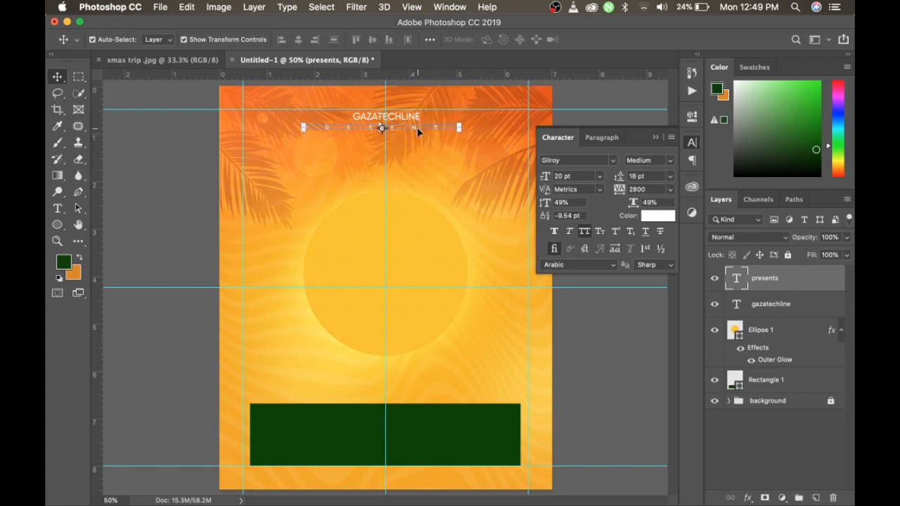
- Nudge the PRESENTS text until it is centred on the vertical middle guide, slightly lower beneath GAZATECHLINE
key("Right")
key("Right")
key("Right")
key("Right")
key("Right")
key("Right")
key("Right")
key("Right")
key("Right")
key("Right")
key("Right")
key("Right")
key("Right")
key("Right")
key("Right")
key("Right")
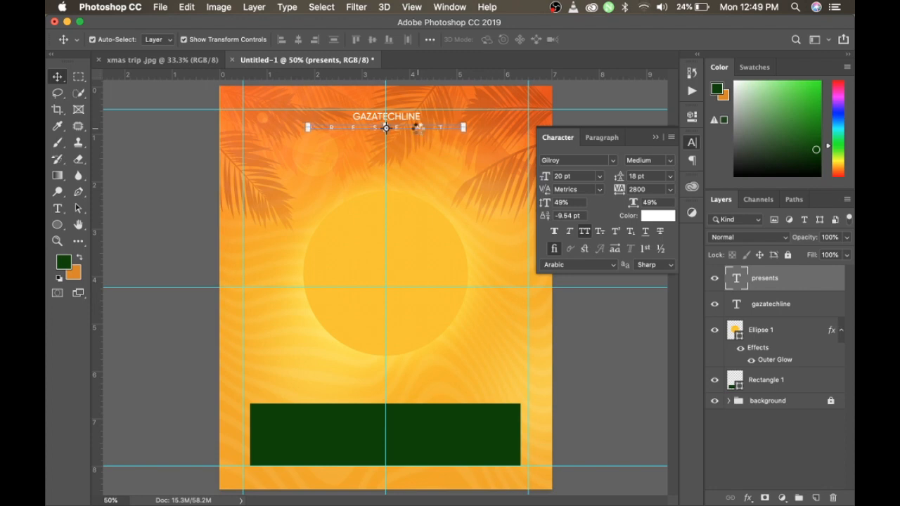
key("Down")
key("Down")
key("Down")
key("Down")
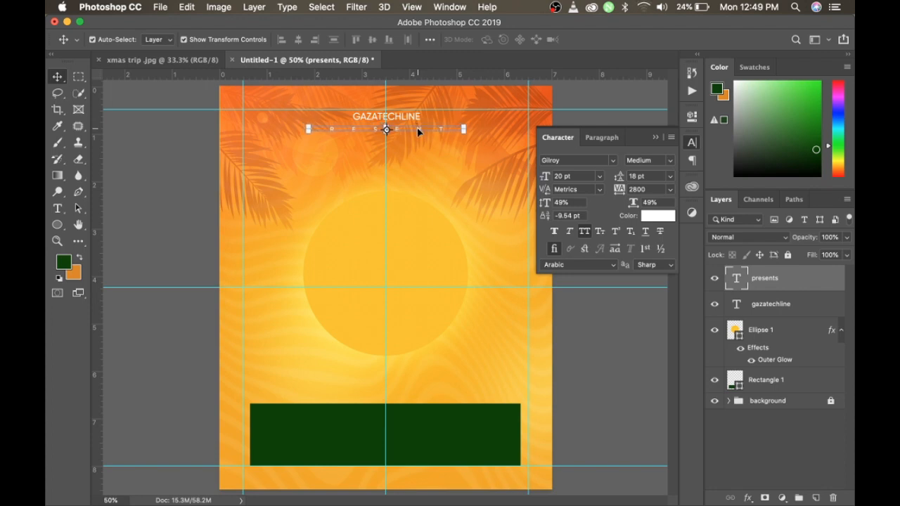
key("Left")
key("Left")
key("Left")
- Add a text layer reading "X-MAS" below PRESENTS
key("t")
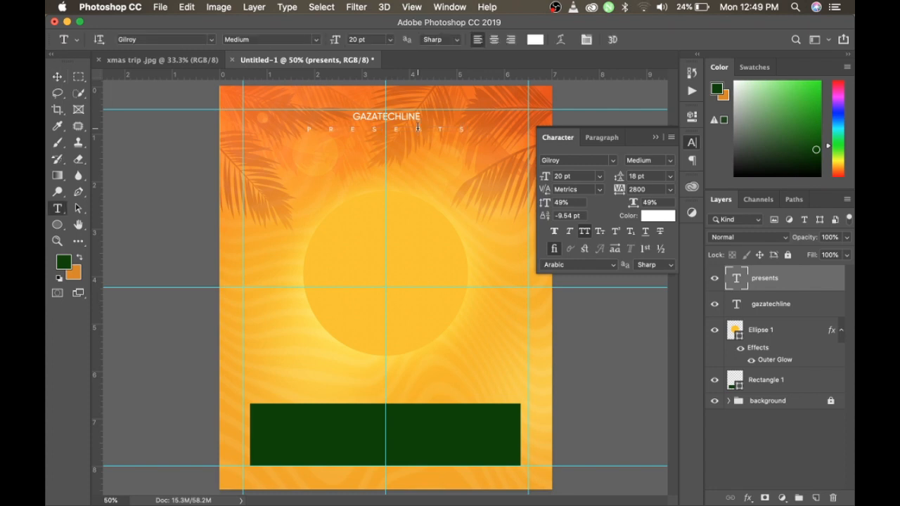
left_click(326, 172)
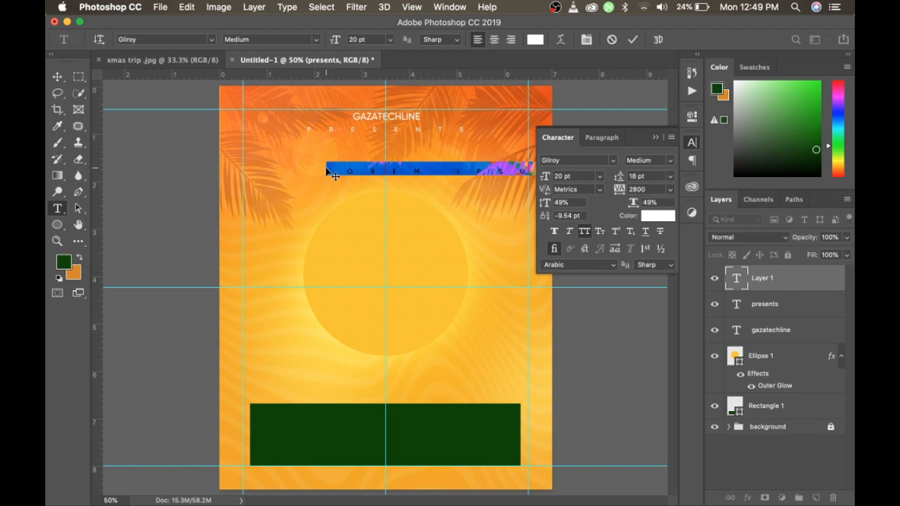
key("BackSpace")
type("-")
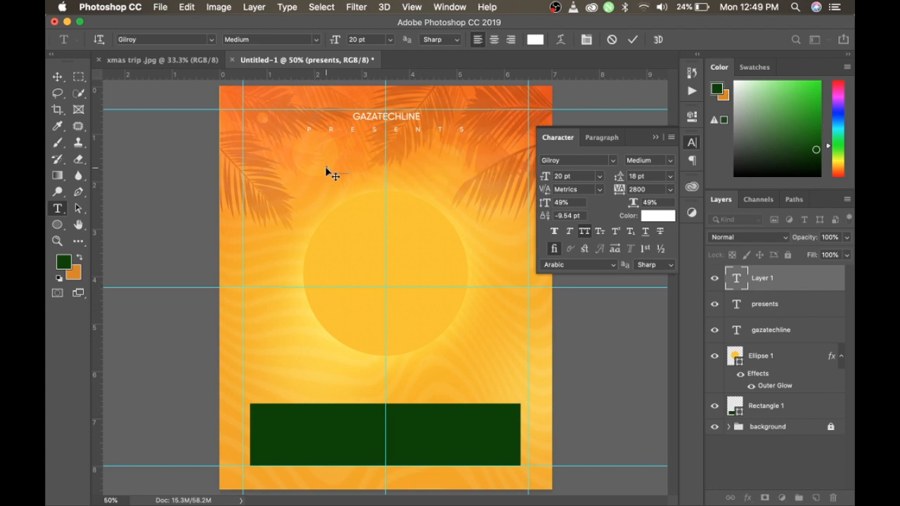
type("-MAS")
left_click(632, 41)
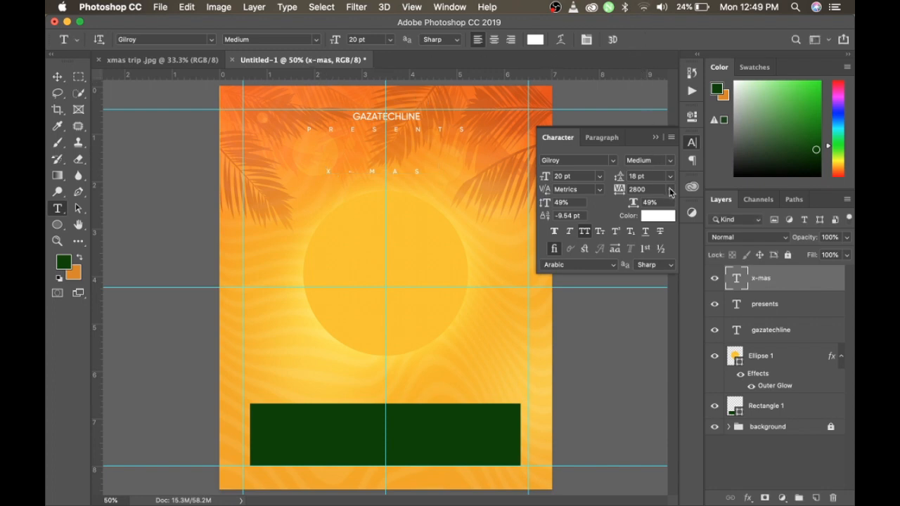
- Set the X-MAS text's tracking to 0 and its font size to 200 pt
left_click(672, 190)
left_click(651, 264)
left_click(587, 177)
type("200")
key("Return")
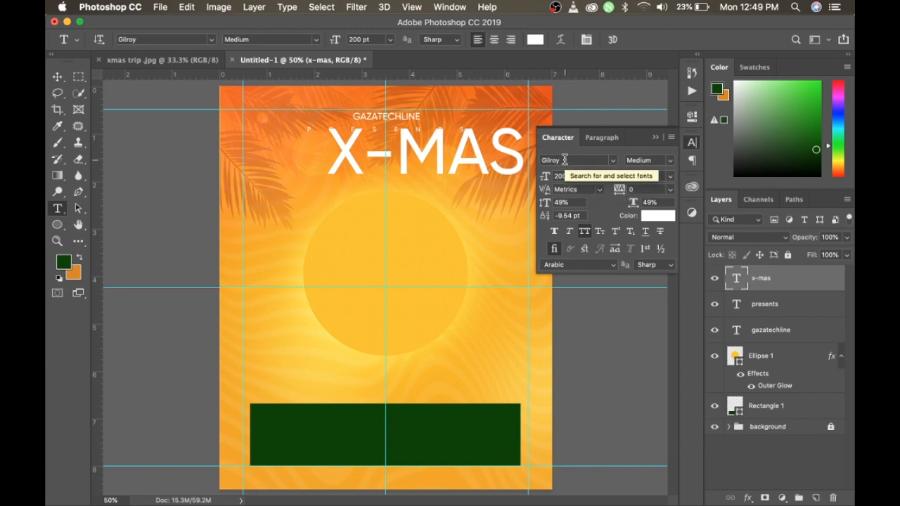
- Change the X-MAS text's font to Emerald Beacon 3D Regular
left_click(564, 159)
type("em")
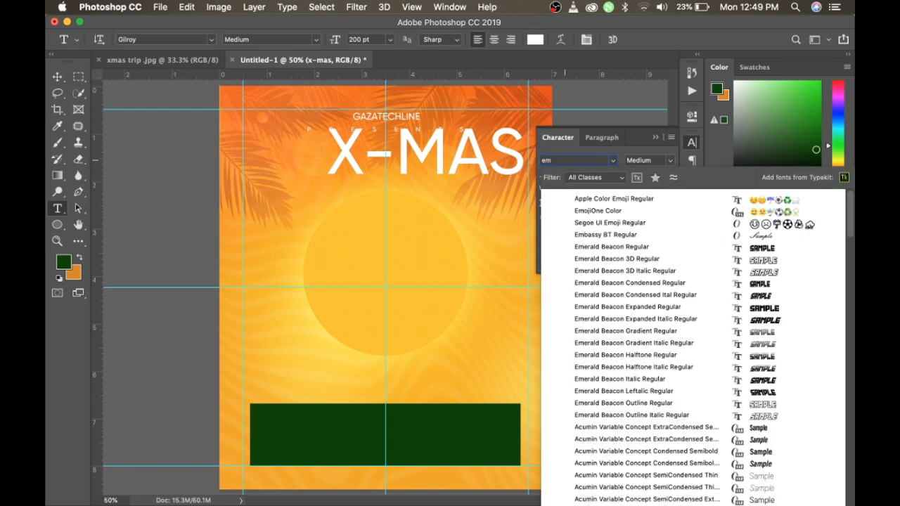
type("erald Beacon 3D")
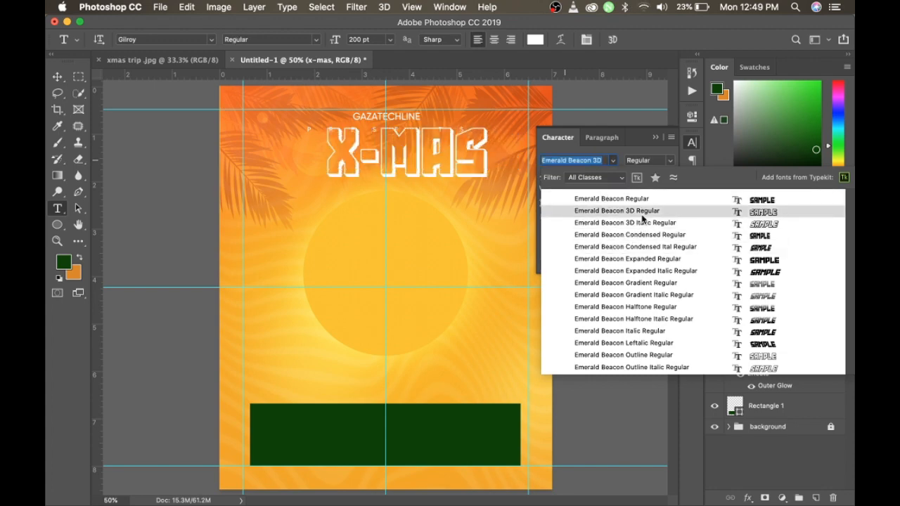
left_click(642, 220)
- Centre the X-MAS text directly beneath PRESENTS and recolour it with the panel's dark green, #0d4804
key("v")
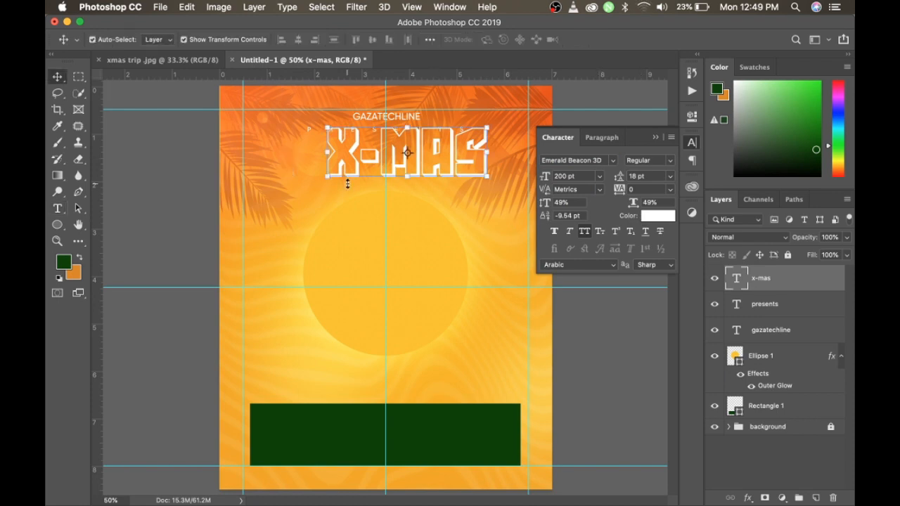
left_click_drag(458, 165, 436, 171)
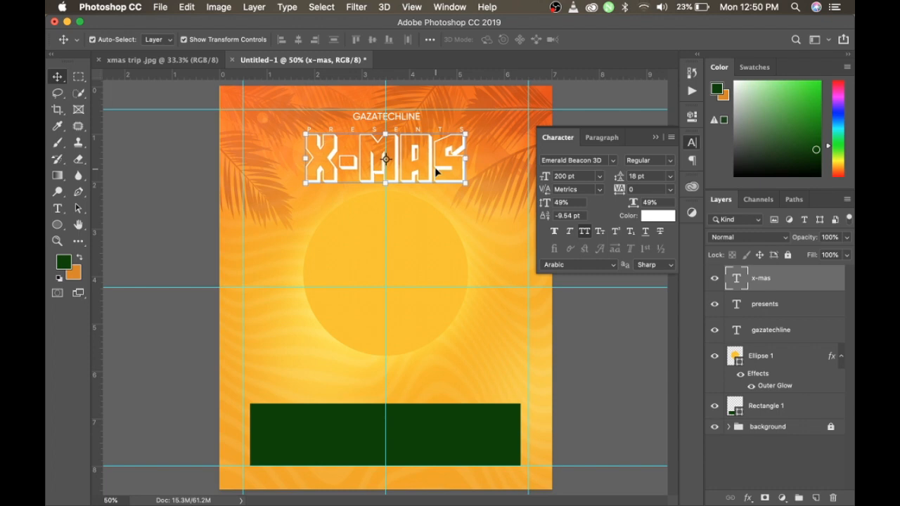
left_click(666, 219)
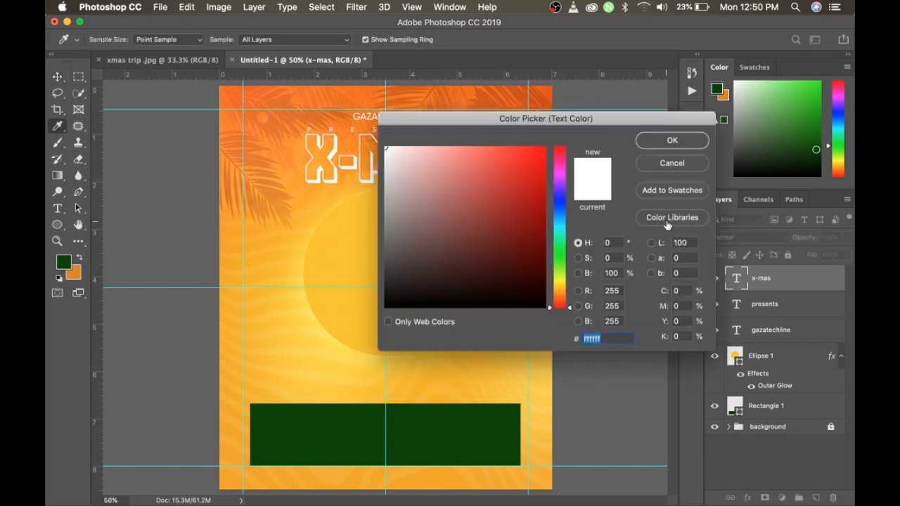
left_click(414, 433)
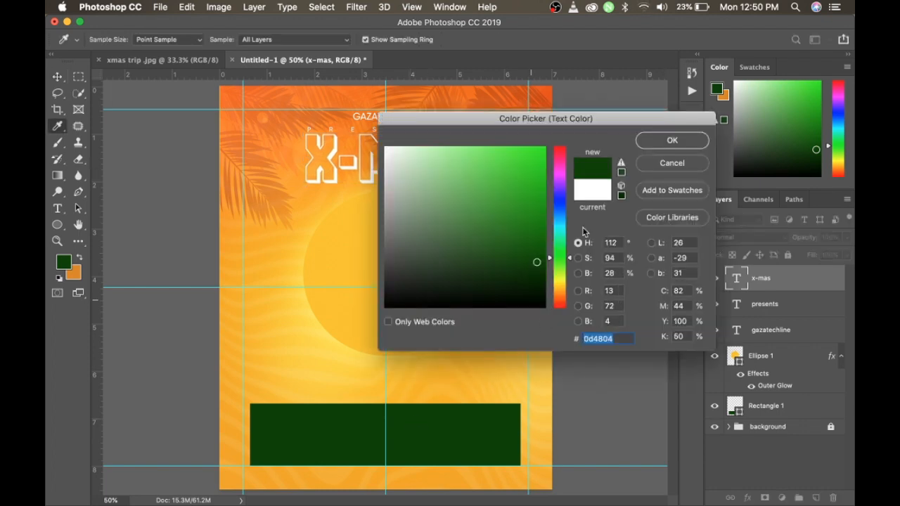
left_click(652, 147)
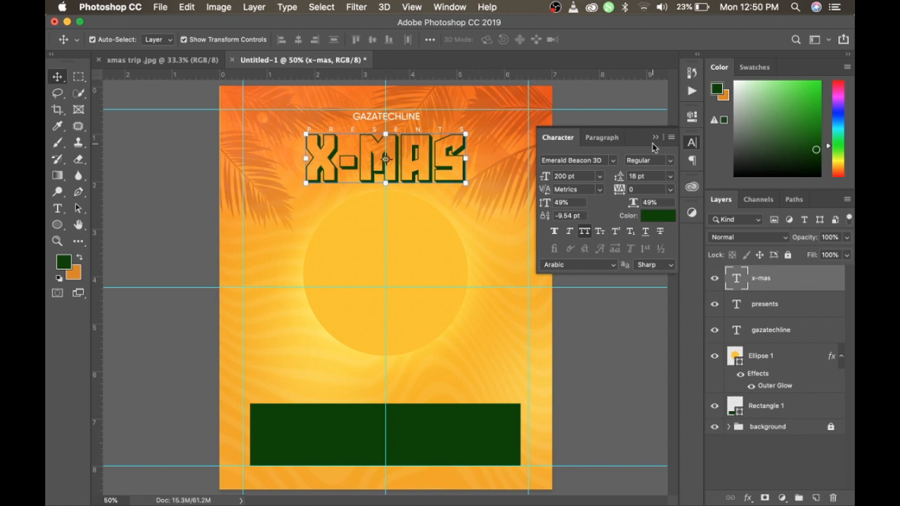
- Add a text layer reading "Trip" below X-MAS, over the upper part of the yellow circle
key("t")
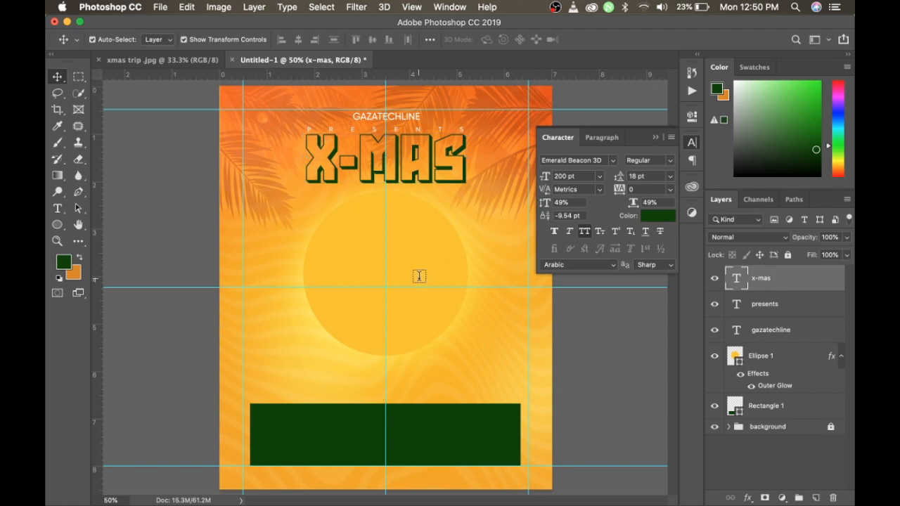
left_click(284, 254)
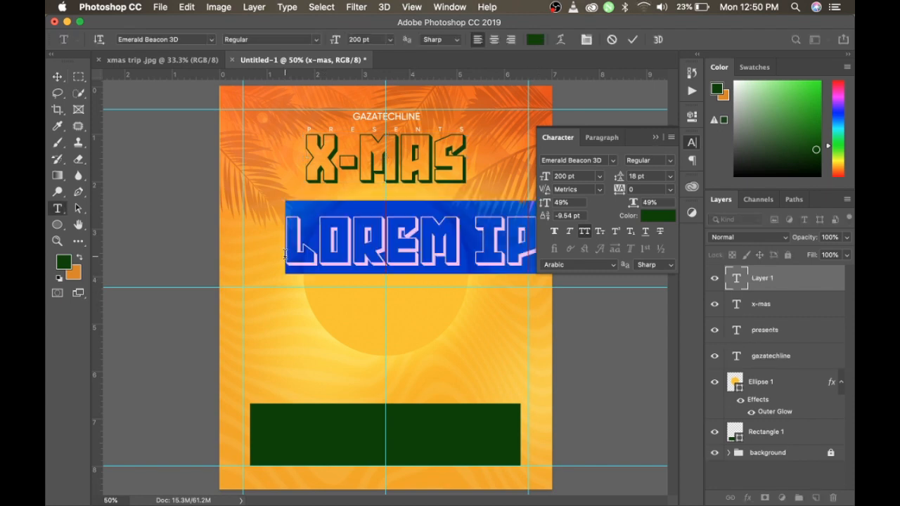
type("T")
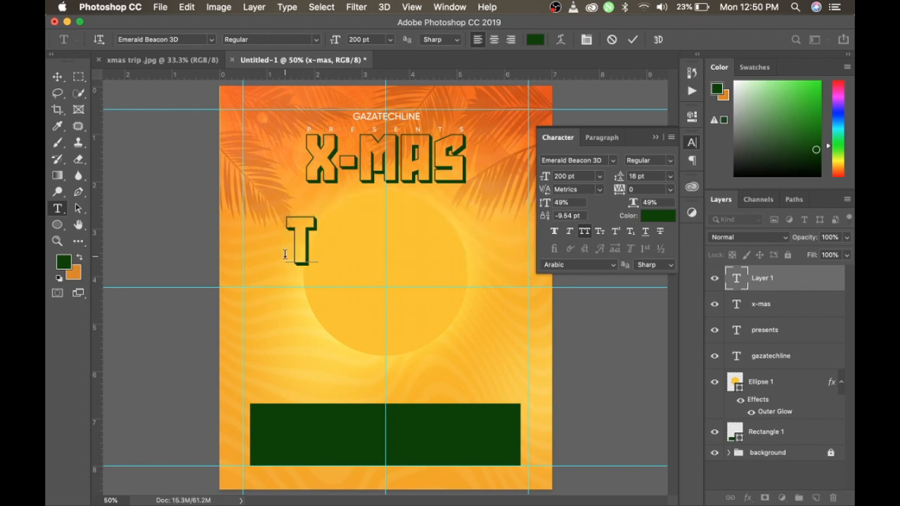
type("RIP")
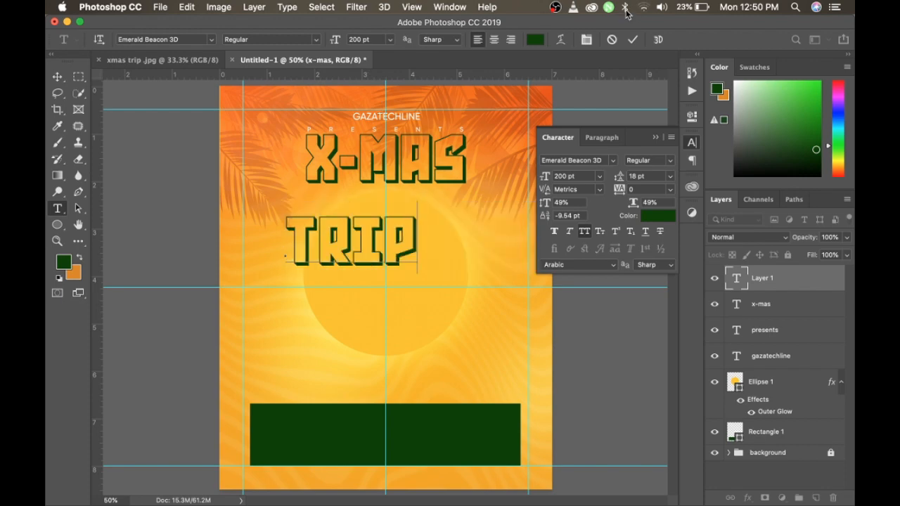
left_click(632, 39)
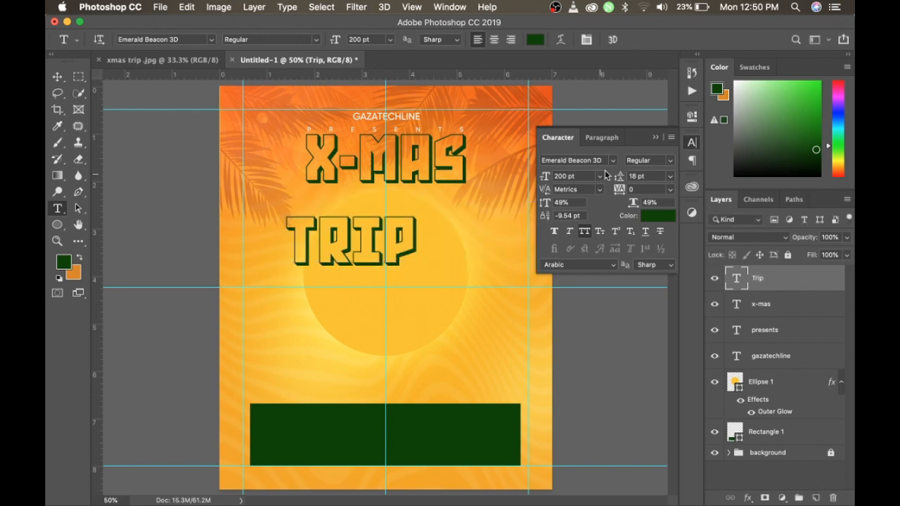
- Try the Gabriola font on the Trip text
left_click(603, 161)
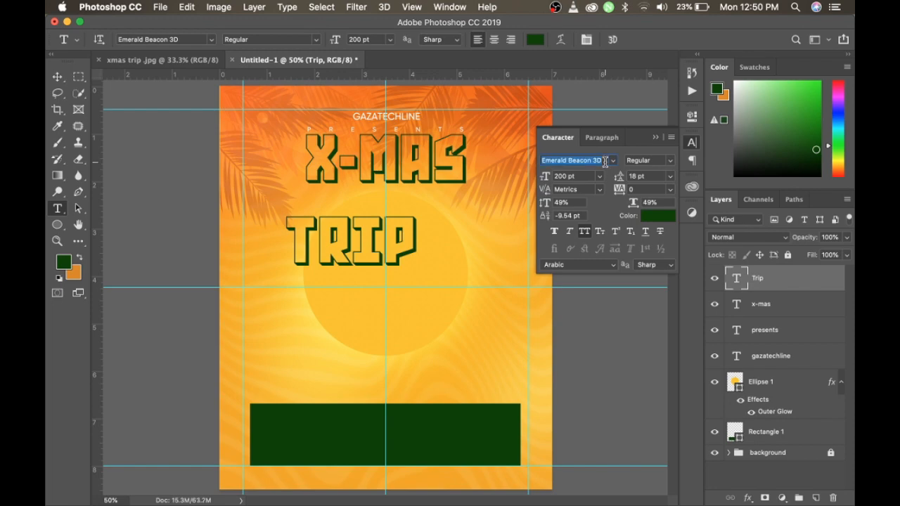
type("br")
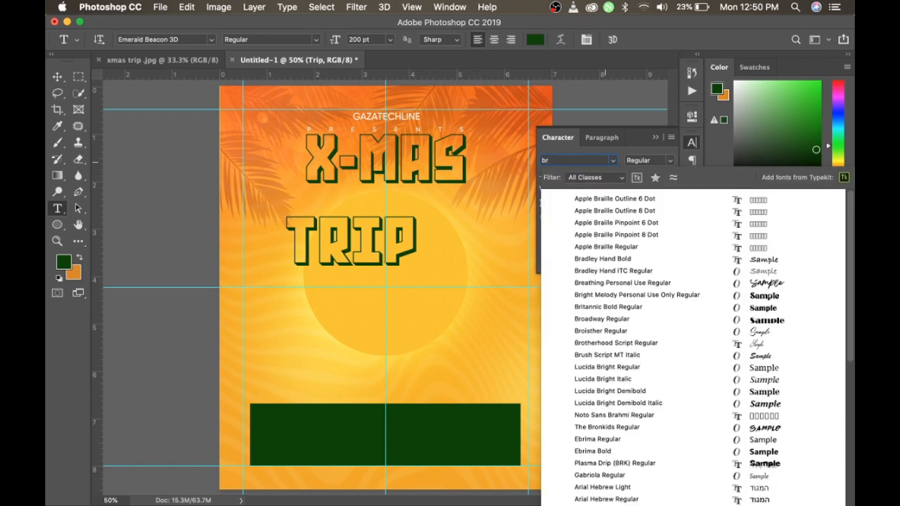
type("iola")
left_click(600, 198)
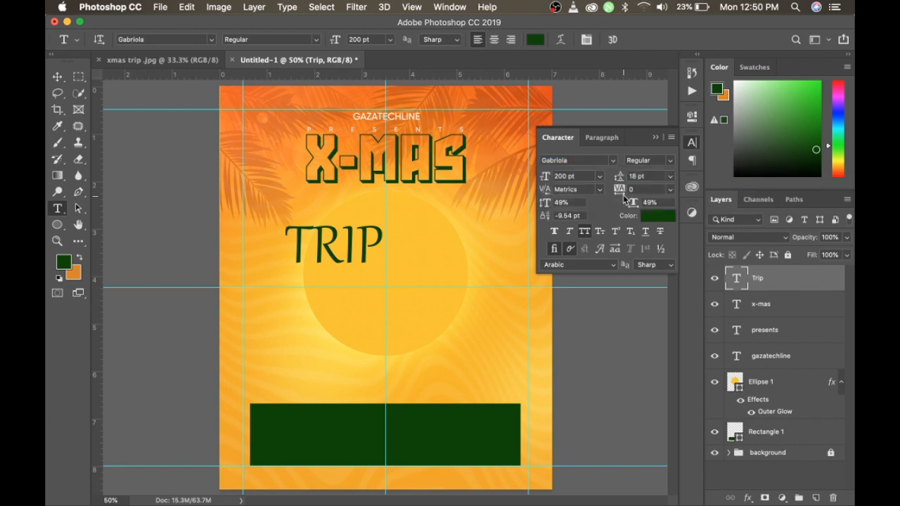
- Turn off All Caps for the Trip text and set its font to Broisther Regular
left_click(584, 232)
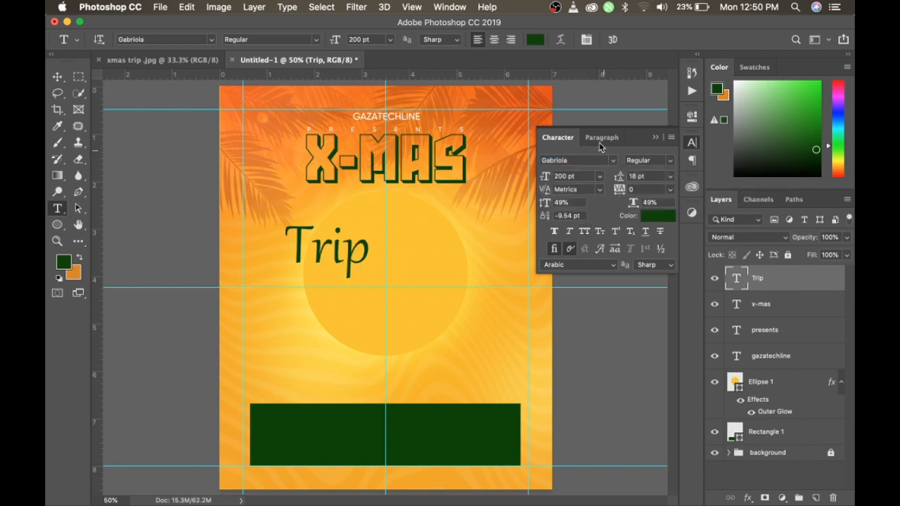
left_click(596, 159)
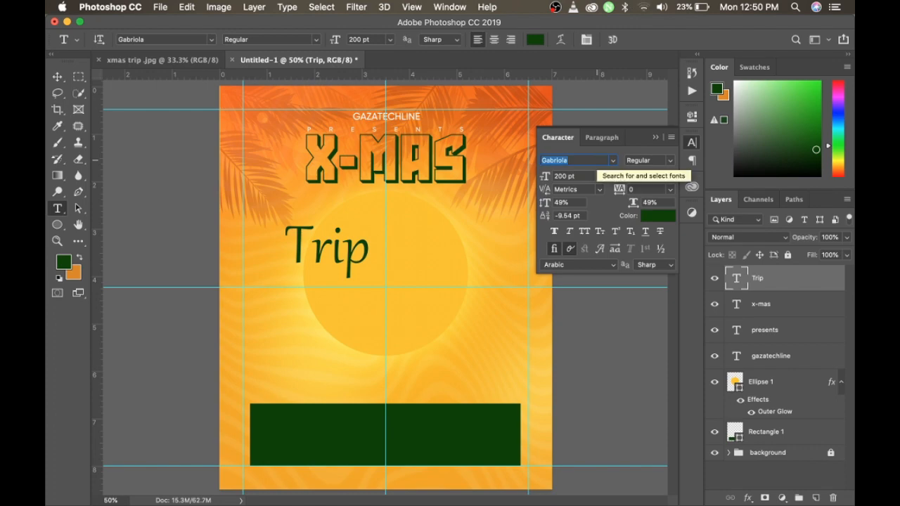
type("broisther")
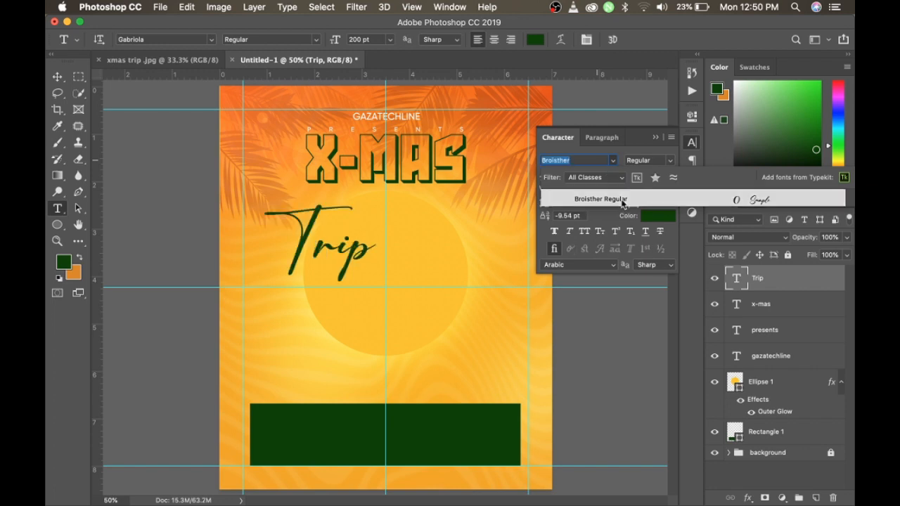
left_click(623, 200)
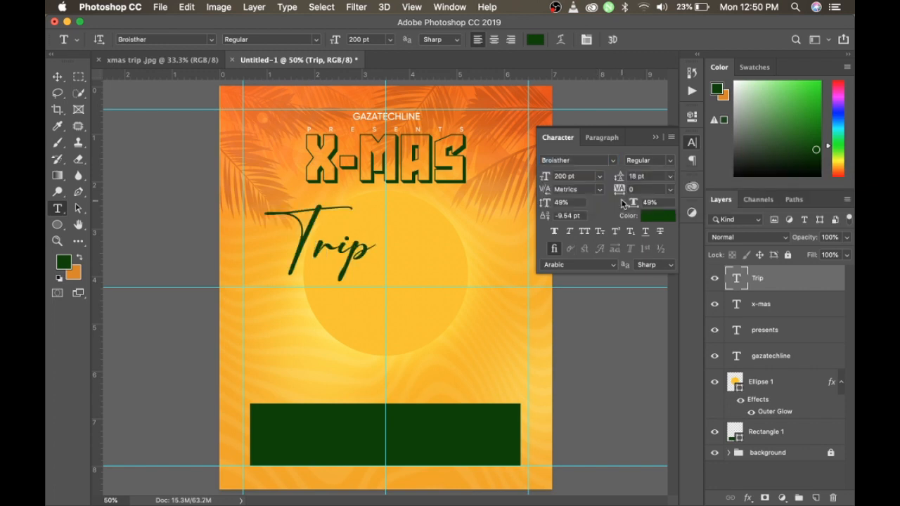
- Set the Trip text's tracking to -10
left_click(59, 77)
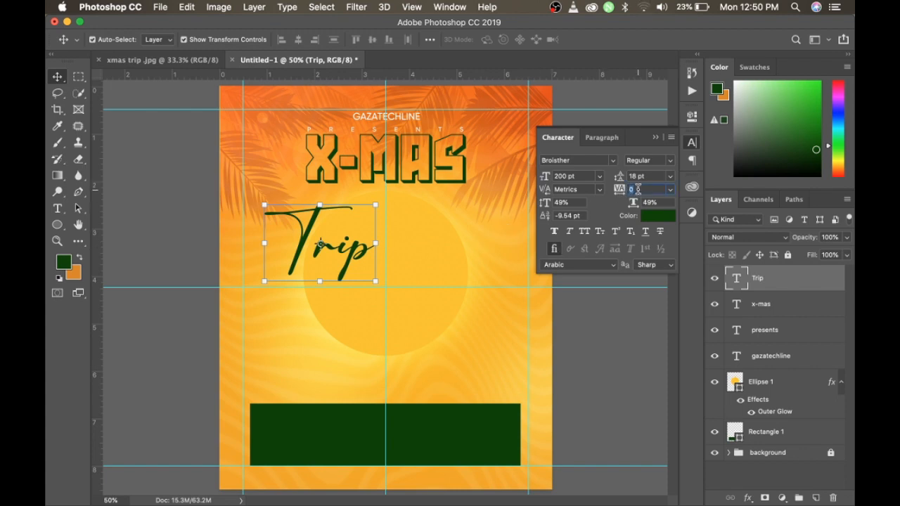
type("-")
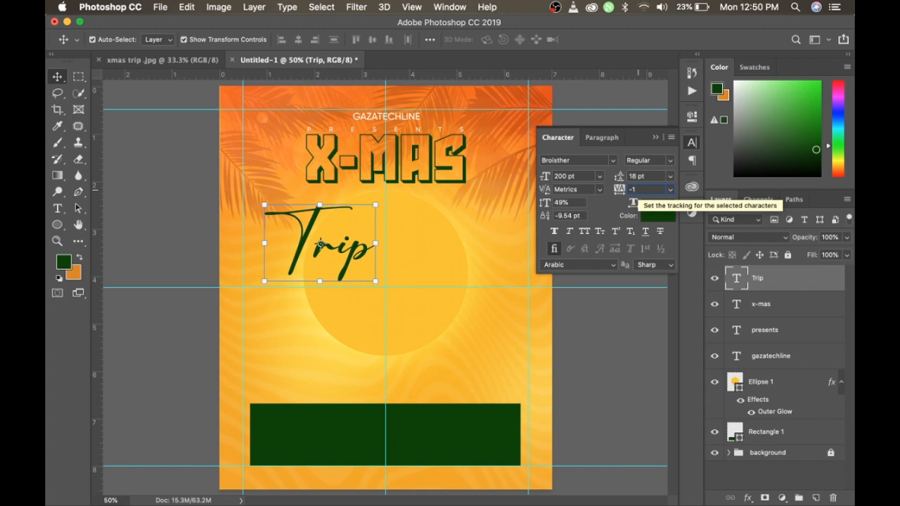
type("10")
key("Return")
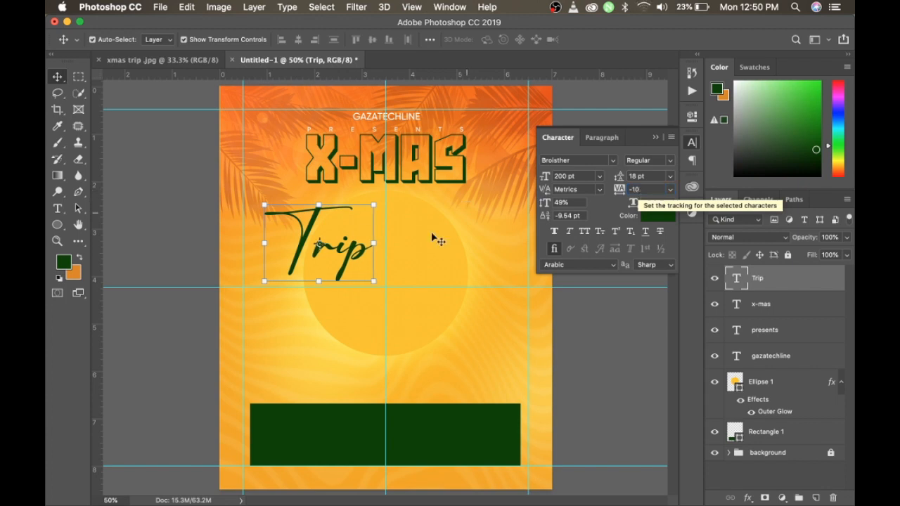
- Move the Trip text up so it overlaps the lower part of X-MAS, centred on the vertical middle guide
left_click_drag(348, 263, 401, 191)
key("Down")
key("Down")
key("Down")
key("Down")
key("Down")
key("Down")
key("Right")
key("Right")
key("Right")
key("Right")
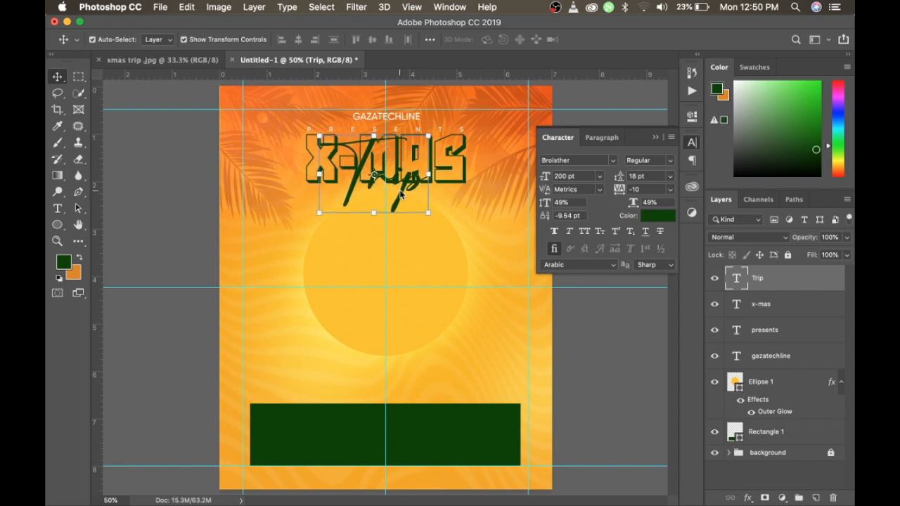
key("Right")
key("Right")
key("Right")
key("Right")
key("Right")
key("Right")
key("Right")
key("Right")
key("Right")
key("Right")
key("Right")
key("Right")
key("Right")
key("Right")
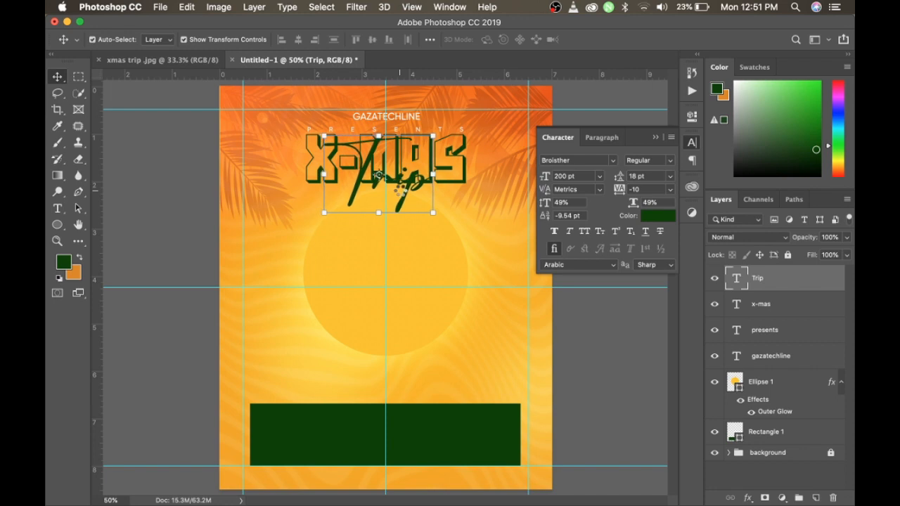
key("Right")
key("Right")
key("Right")
key("Right")
key("Right")
key("Right")
key("Right")
key("Right")
key("Right")
key("Right")
key("Right")
key("Right")
key("Right")
key("Right")
key("Right")
key("Right")
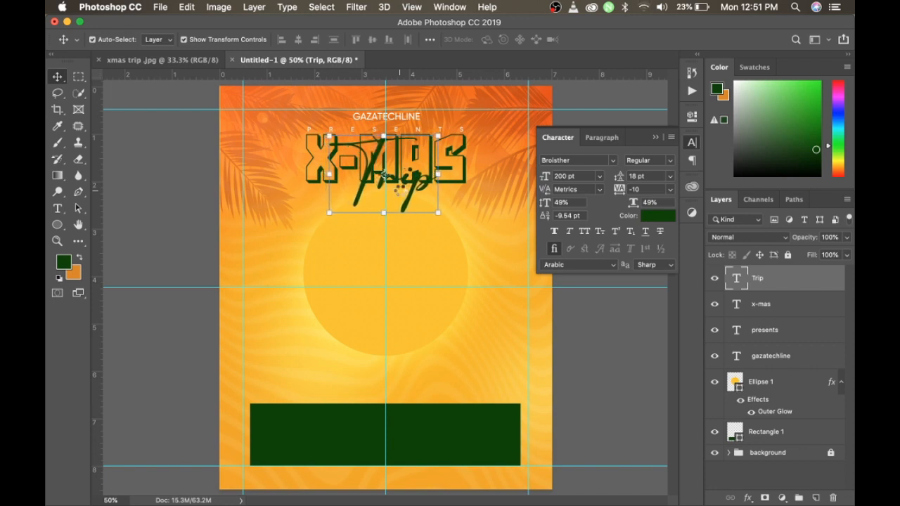
key("Right")
key("Right")
key("Down")
key("Down")
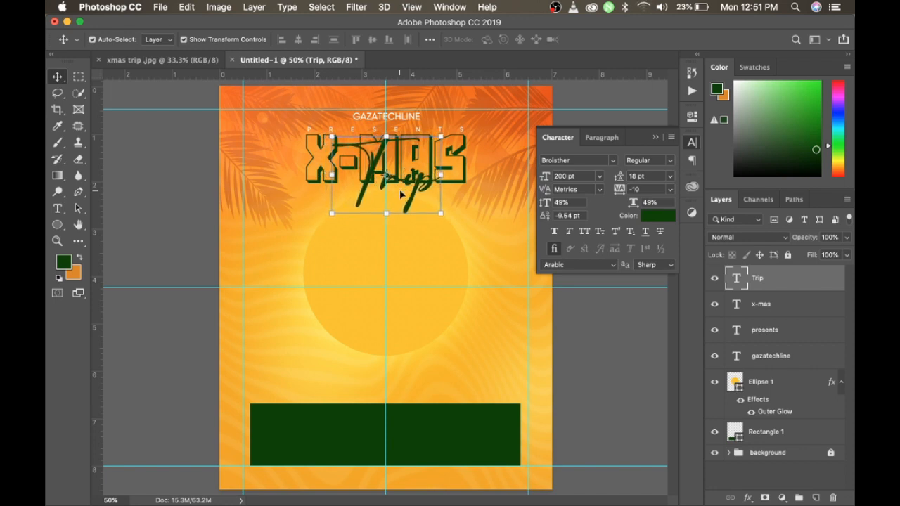
- Add a white 5 px outside stroke to the Trip text layer
double_click(817, 278)
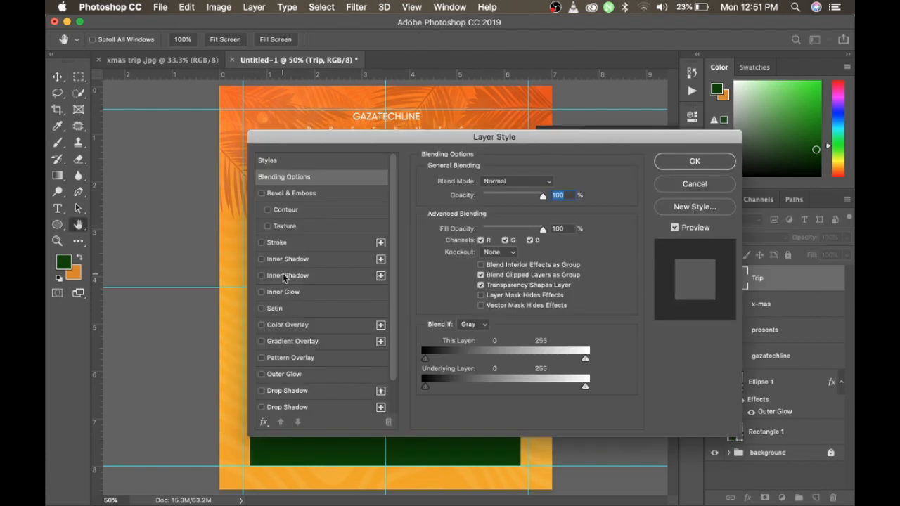
left_click(265, 245)
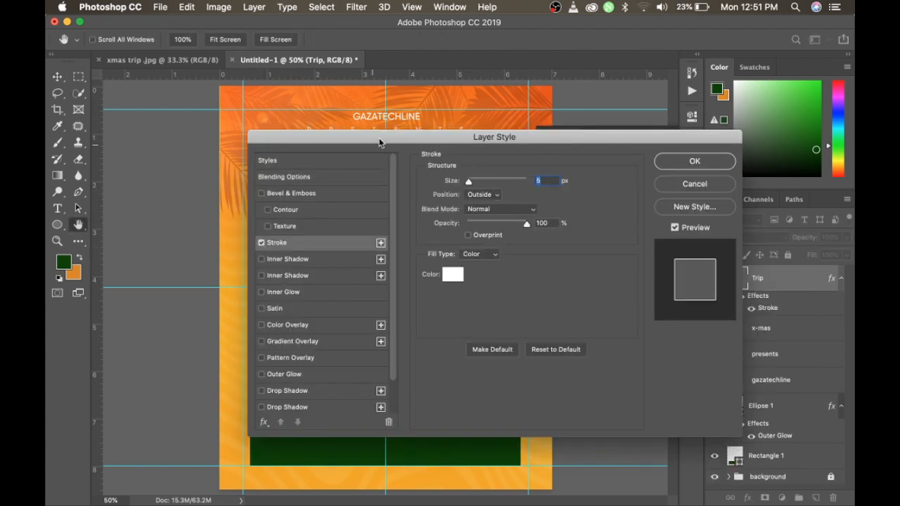
mouse_move(382, 137)
left_mouse_down()
mouse_move(546, 138)
mouse_move(509, 252)
mouse_move(386, 205)
left_mouse_up()
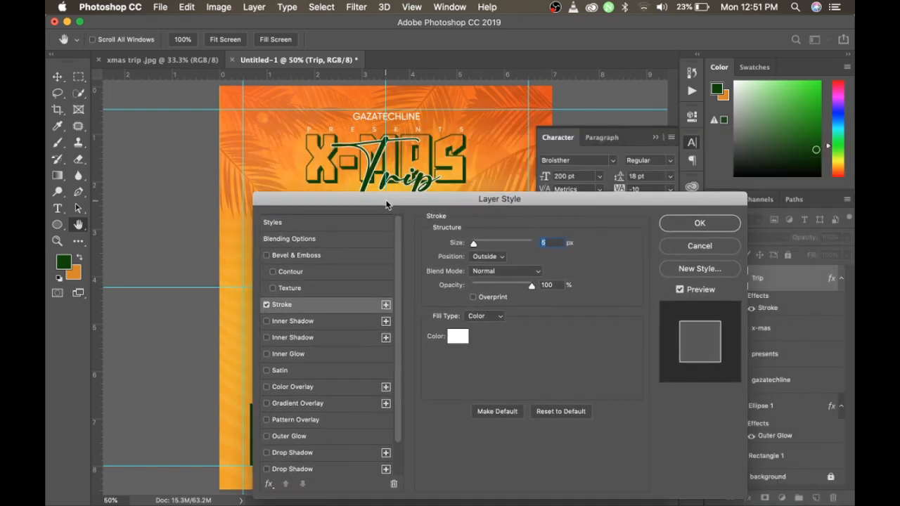
left_click(699, 224)
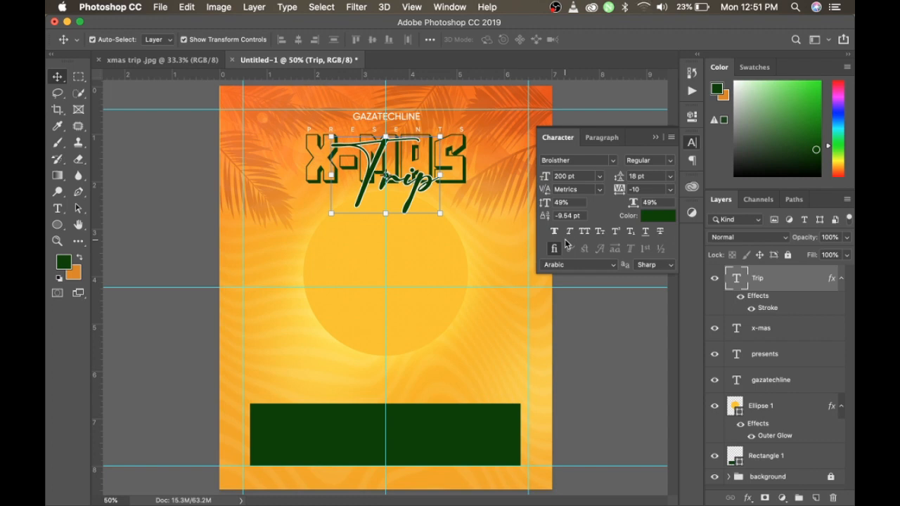
- Group the Trip and x-mas text layers and rename the group as name
left_click(793, 329, "super")
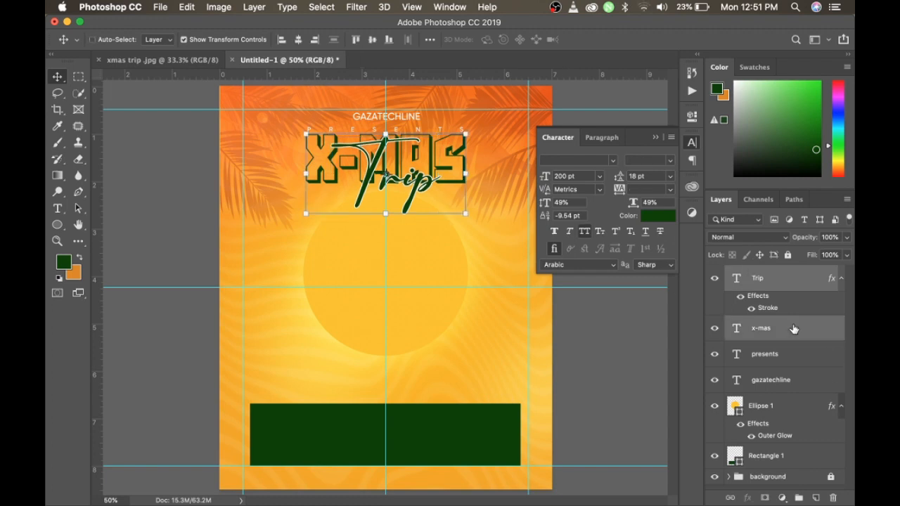
key("super+g")
double_click(756, 273)
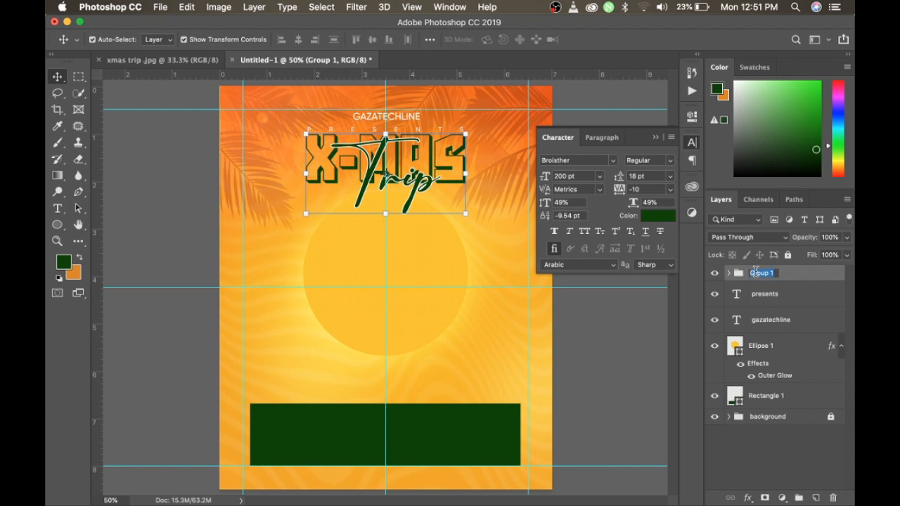
type("name")
key("Return")
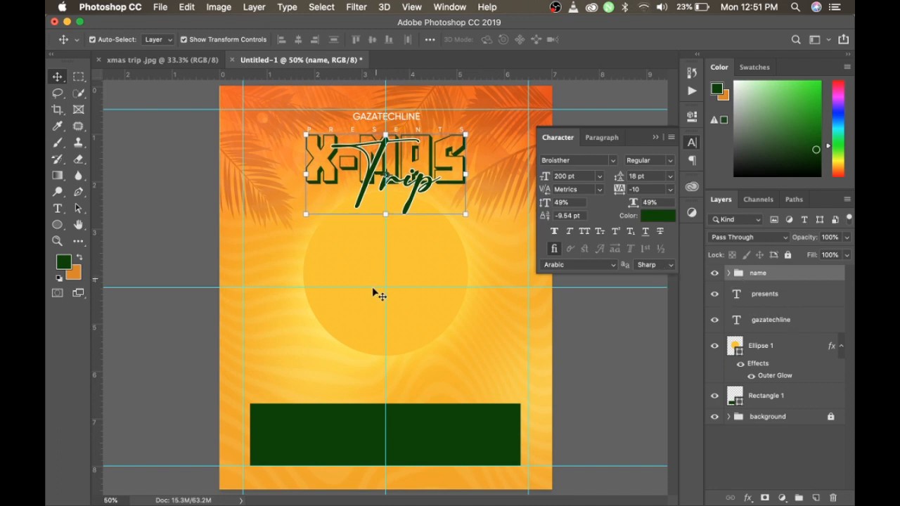
- Shrink the yellow circle about its centre to about 3.2 inches across and nudge it slightly downward
left_click(401, 312)
key("super+t")
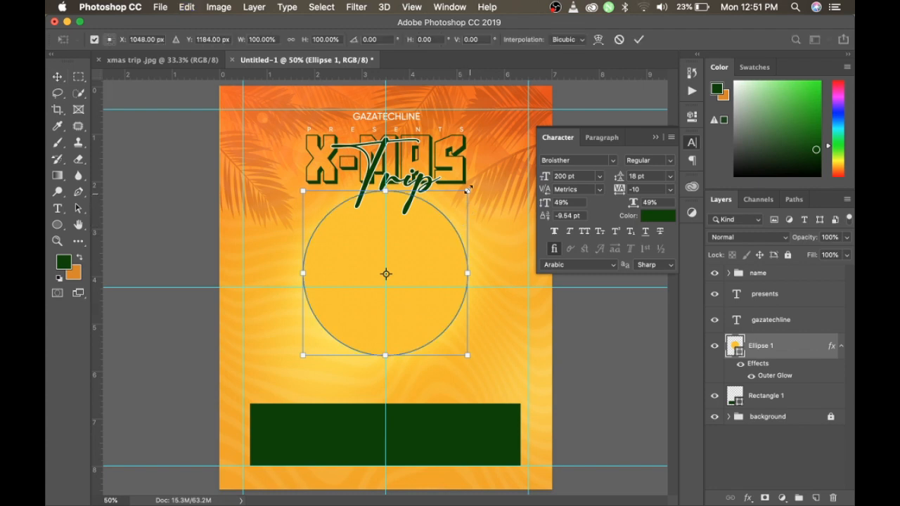
left_click_drag(467, 190, 461, 198)
key("Return")
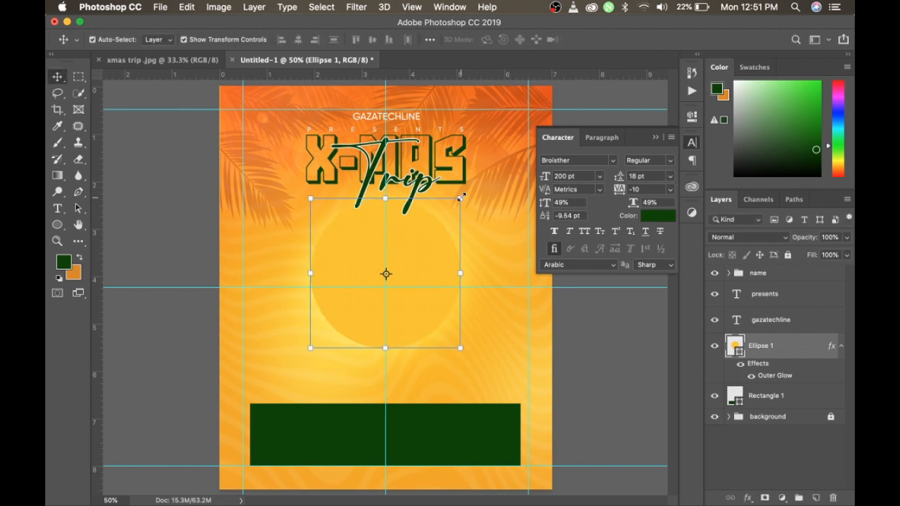
key("Down")
key("Down")
key("Down")
key("Down")
key("Down")
key("Down")
key("Down")
key("Down")
key("Down")
key("Down")
key("Down")
key("Down")
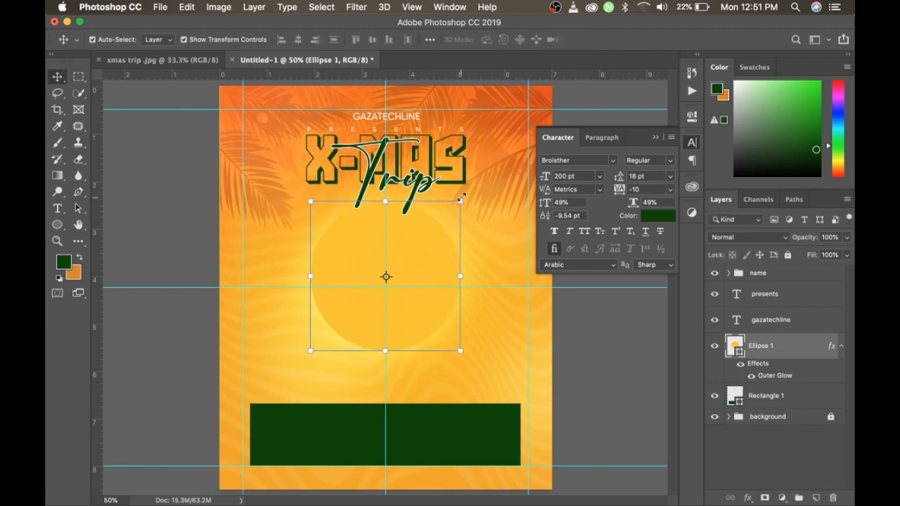
- Lock the name group containing the X-MAS Trip heading
left_click(793, 274)
left_click(787, 254)
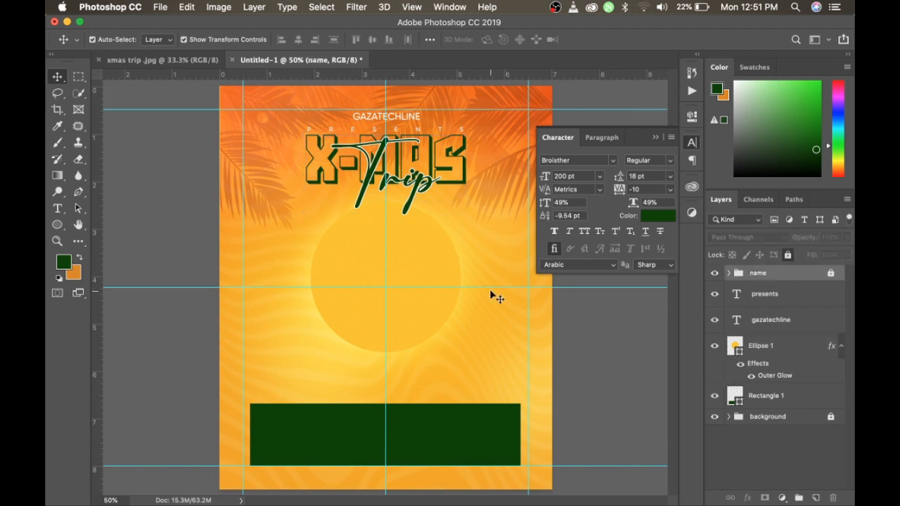
- Place the replicate-prediction removebg PNG of the red jeep as an embedded image directly above the Ellipse 1 layer
left_click(401, 316)
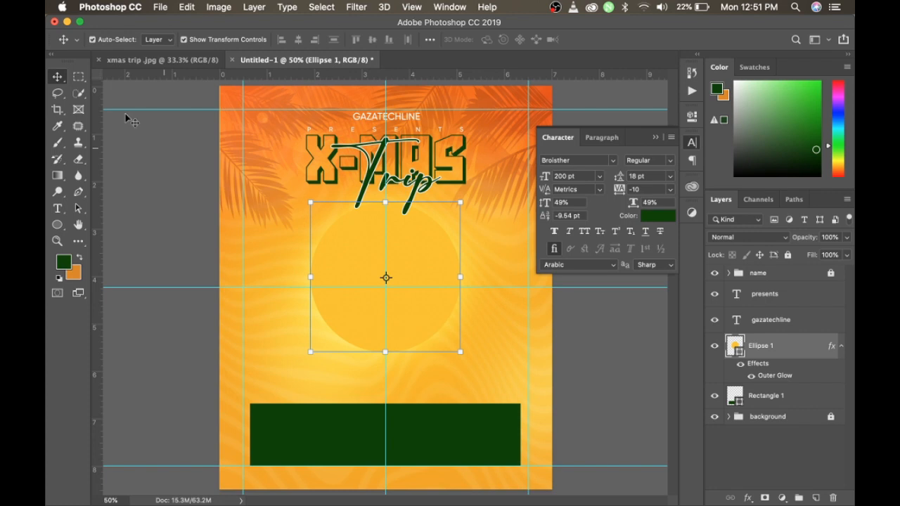
left_click(159, 10)
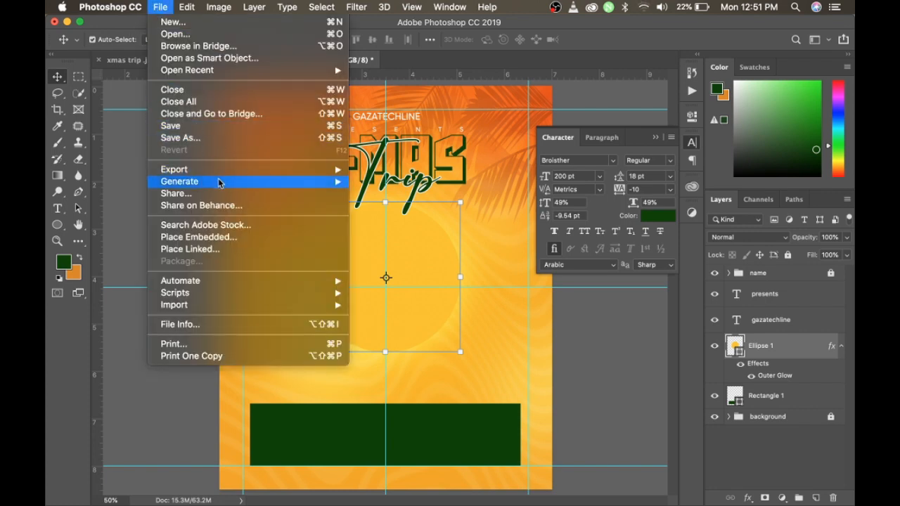
left_click(253, 240)
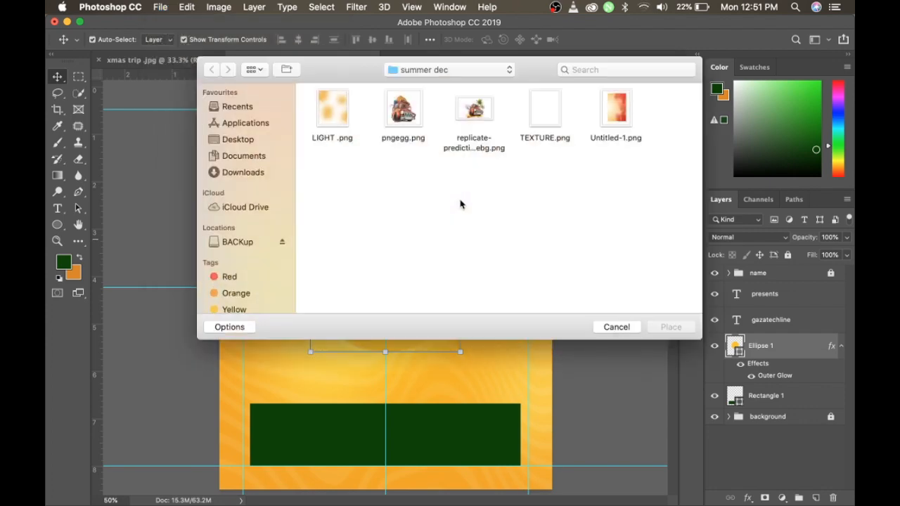
left_click(398, 113)
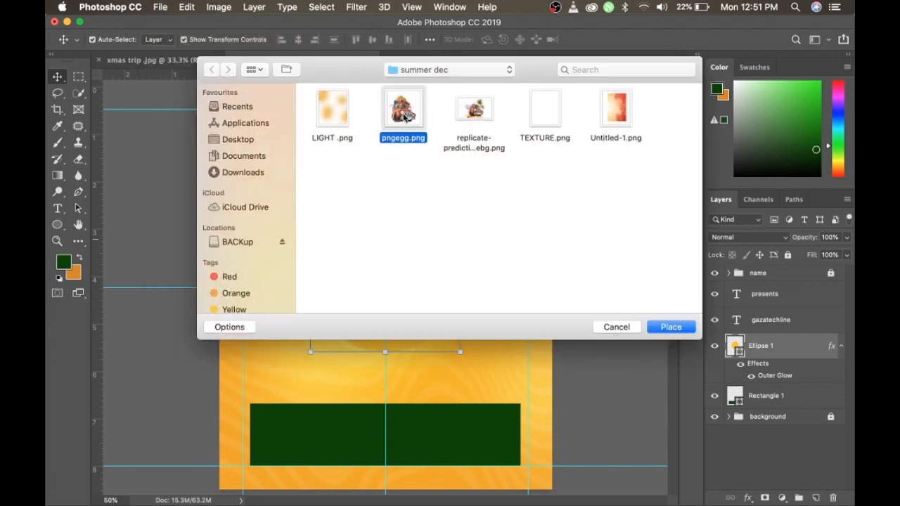
left_click(473, 123)
left_click(664, 328)
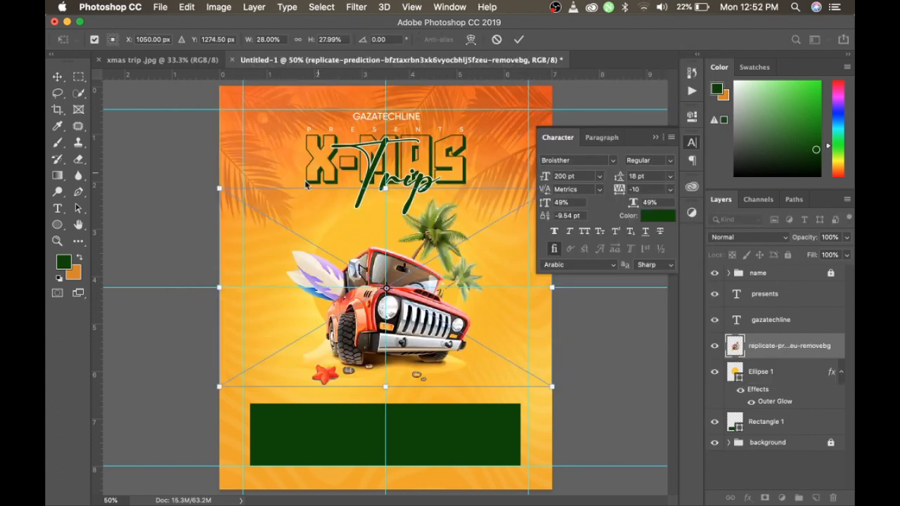
key("Return")
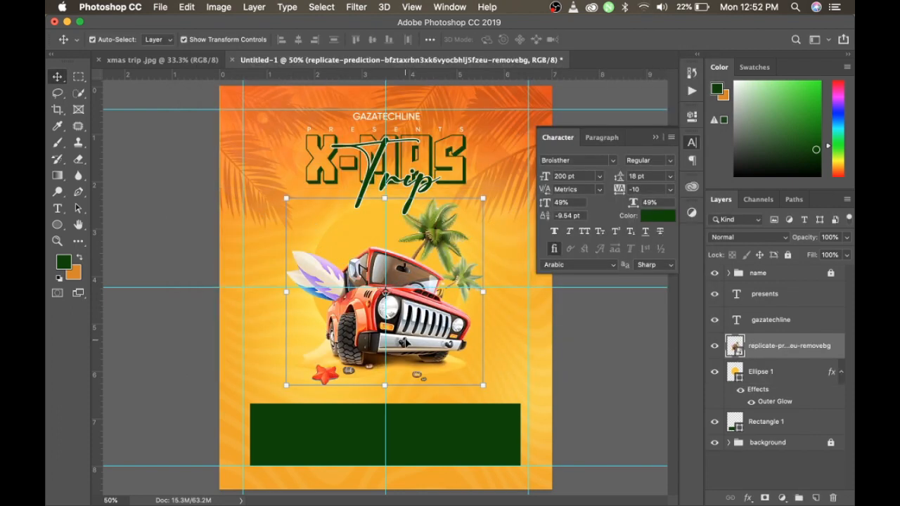
- Move the jeep image up about half an inch so its palm tree meets the Trip text
right_click(404, 342)
left_click(401, 318)
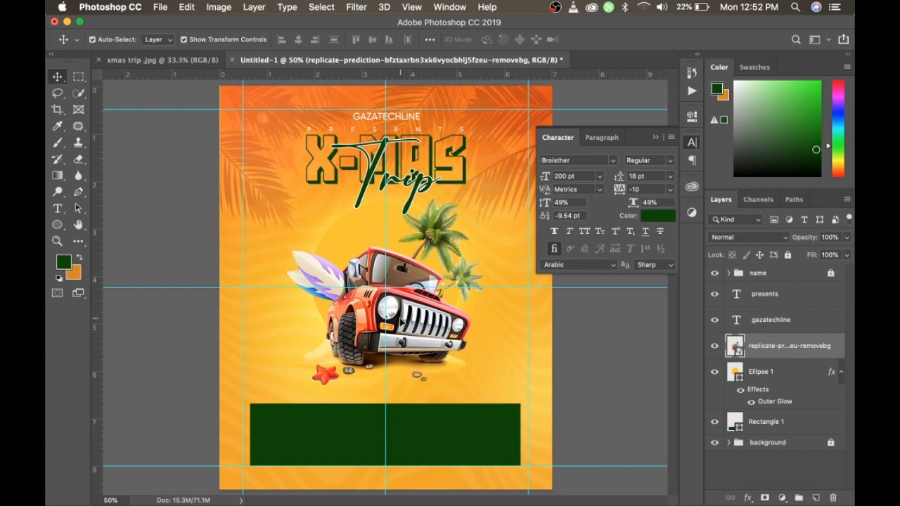
left_click_drag(400, 317, 400, 293)
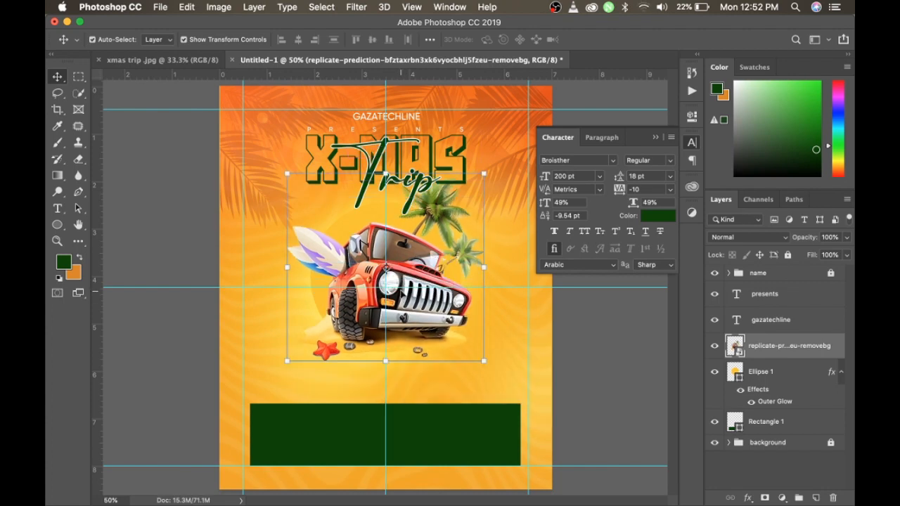
- Flip the jeep image horizontally
left_click(485, 269)
right_click(486, 269)
left_click(433, 277)
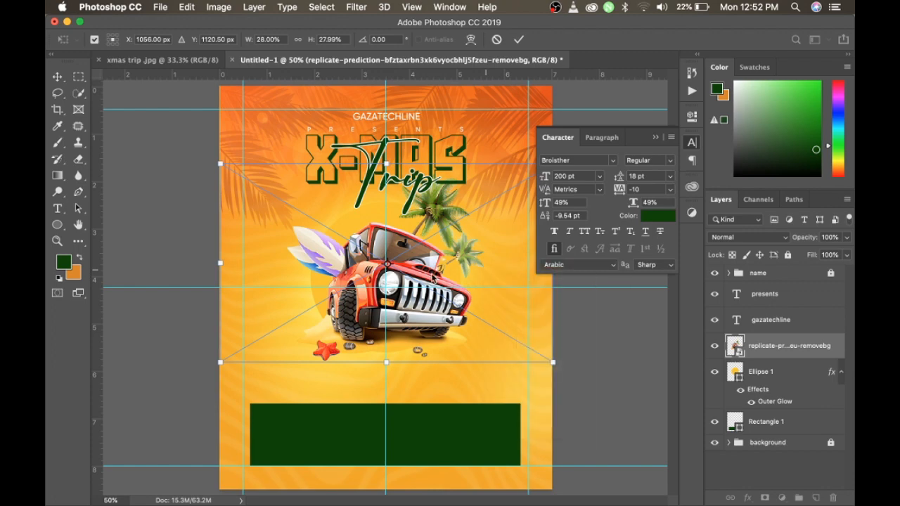
right_click(432, 276)
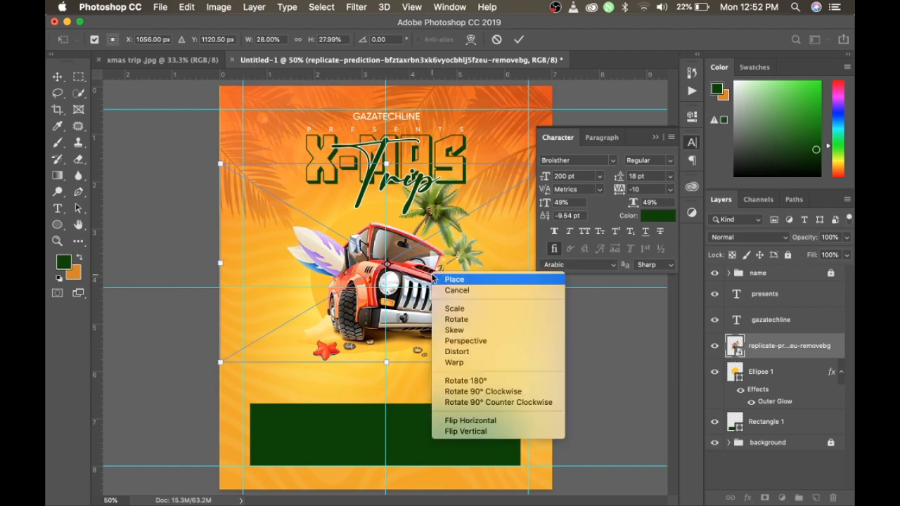
left_click(472, 420)
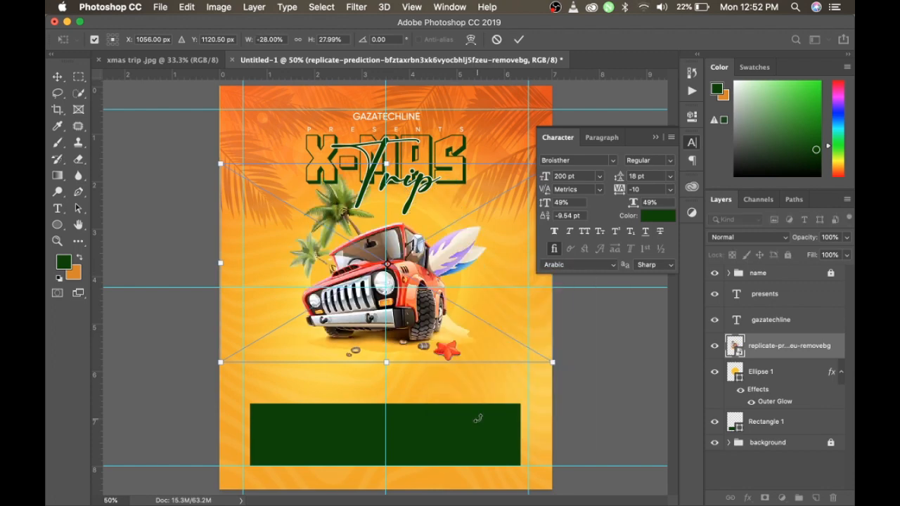
key("Return")
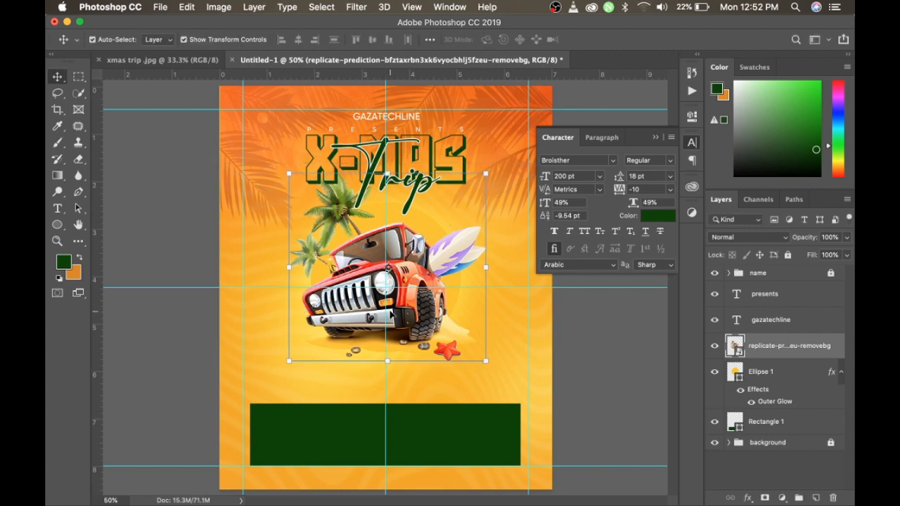
- Nudge the jeep image slightly upward so the jeep's roof sits just beneath the Trip lettering
key("Up")
key("Up")
key("Up")
key("Up")
key("Up")
key("Up")
key("Up")
key("Up")
key("Up")
key("Up")
key("Up")
key("Up")
key("Up")
key("Up")
key("Up")
key("Up")
key("Up")
key("Up")
key("Up")
key("Up")
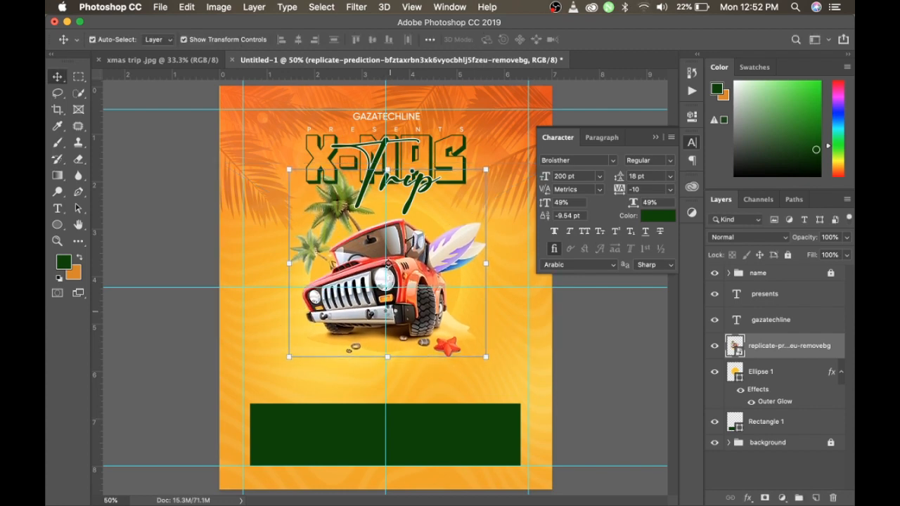
key("Up")
key("Up")
key("Up")
key("Up")
key("Up")
key("Up")
key("Up")
key("Up")
key("Up")
key("Up")
key("Up")
key("Up")
key("Up")
key("Up")
key("Up")
key("Up")
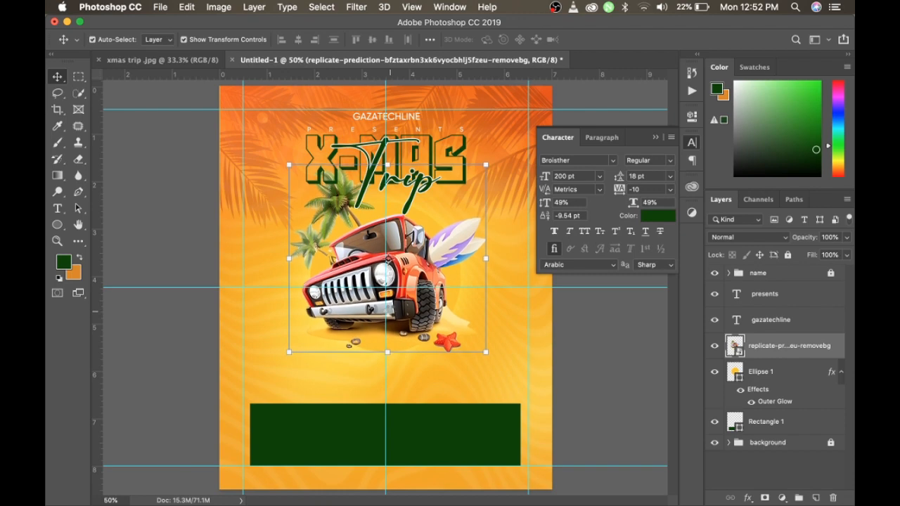
key("Down")
key("Down")
key("Down")
key("Down")
key("Down")
key("Down")
key("Down")
key("Down")
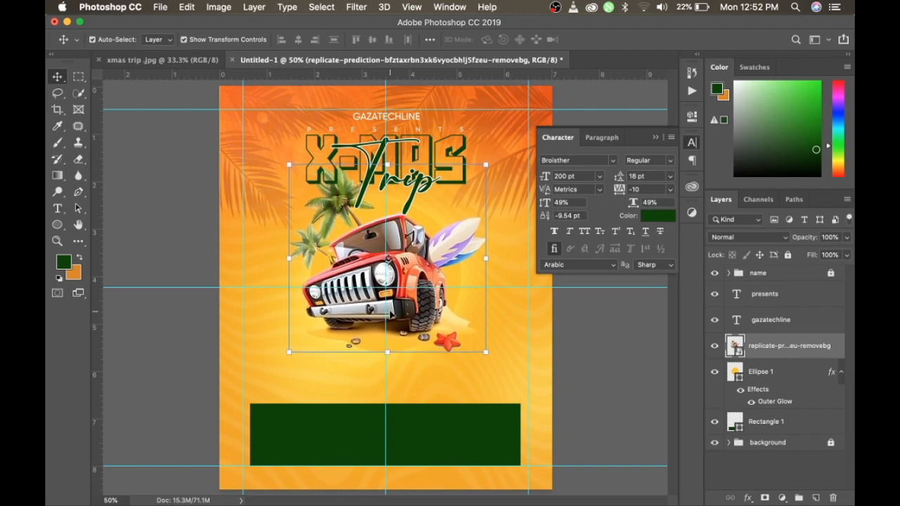
key("Down")
key("Down")
key("Down")
key("Down")
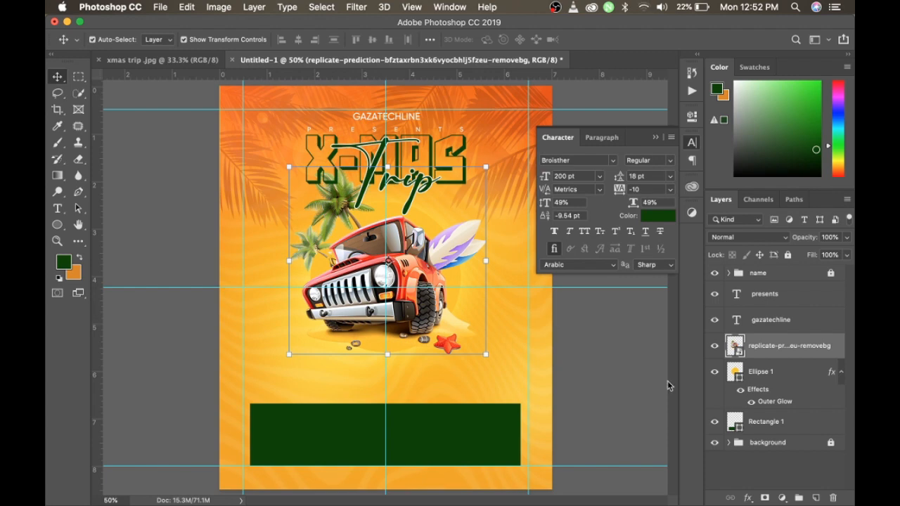
- Enlarge the yellow circle behind the jeep to about 3.3 inches across, keeping it centred on the vertical guide
left_click(645, 382)
left_click(416, 218)
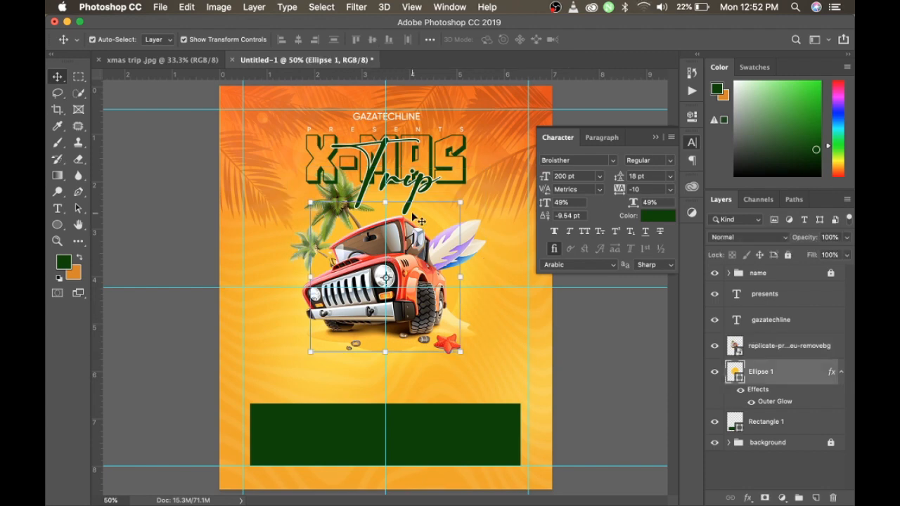
left_click(461, 203)
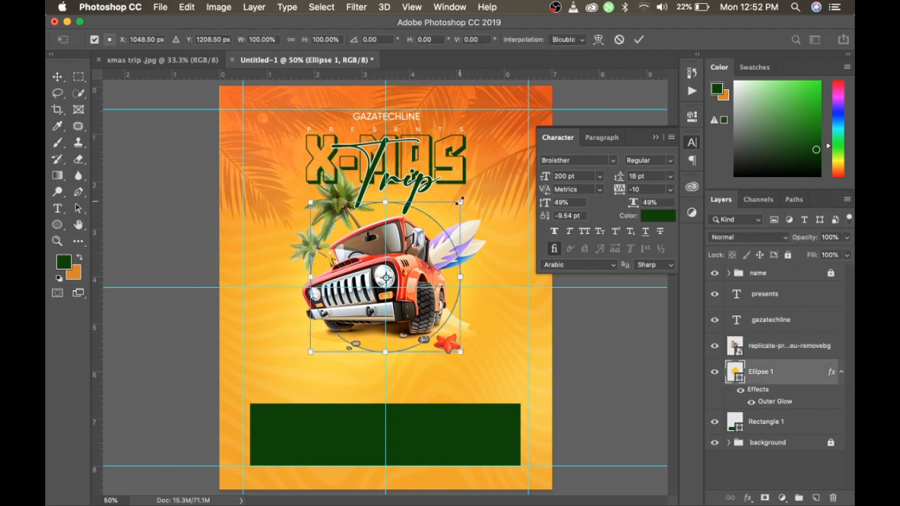
left_click_drag(459, 202, 464, 200)
key("Return")
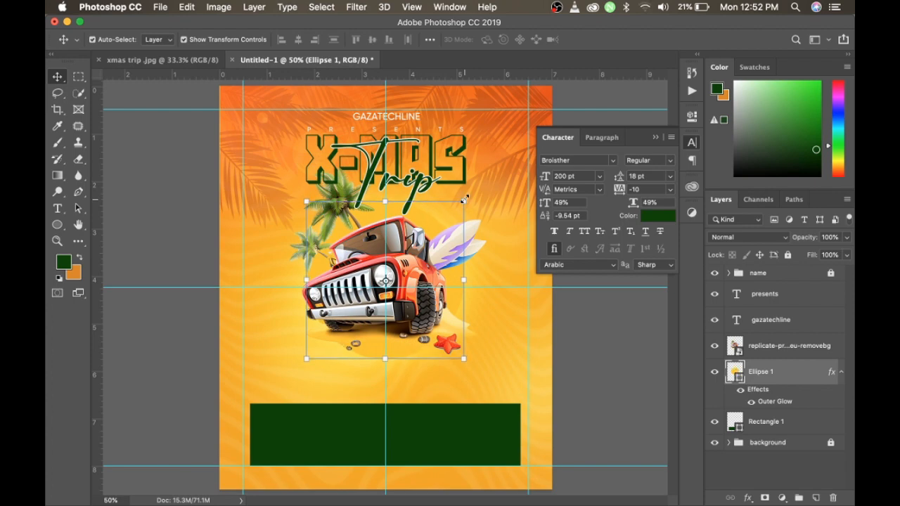
left_click(161, 265)
- Nudge the jeep image slightly down and to the left so it is centred on the vertical middle guide
left_click(436, 316)
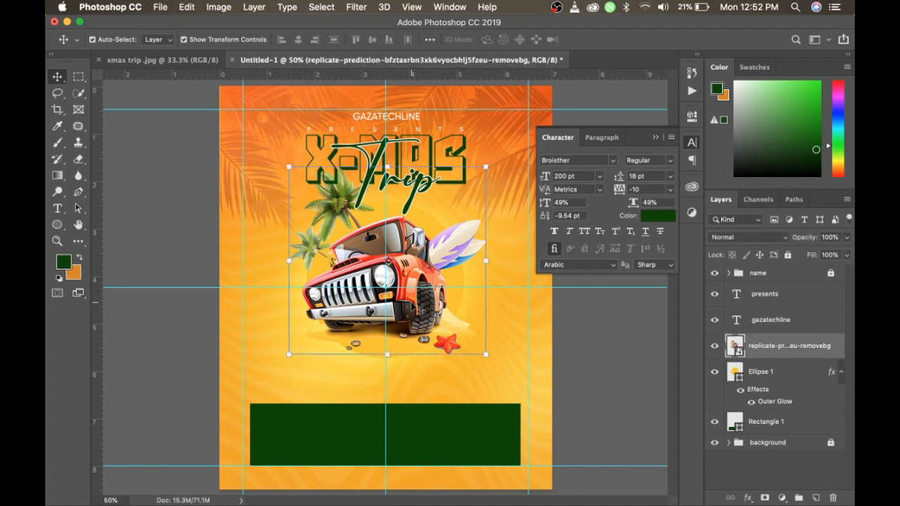
key("Down")
key("Down")
key("Down")
key("Down")
key("Down")
key("Down")
key("Down")
key("Down")
key("Down")
key("Down")
key("Down")
key("Down")
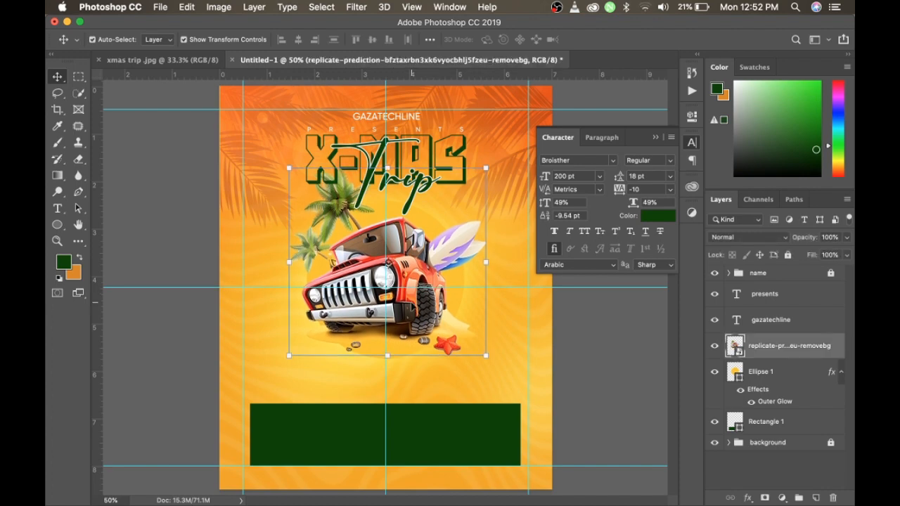
key("Up")
key("Up")
key("Up")
key("Up")
key("Up")
key("Left")
key("Left")
key("Left")
key("Left")
key("Left")
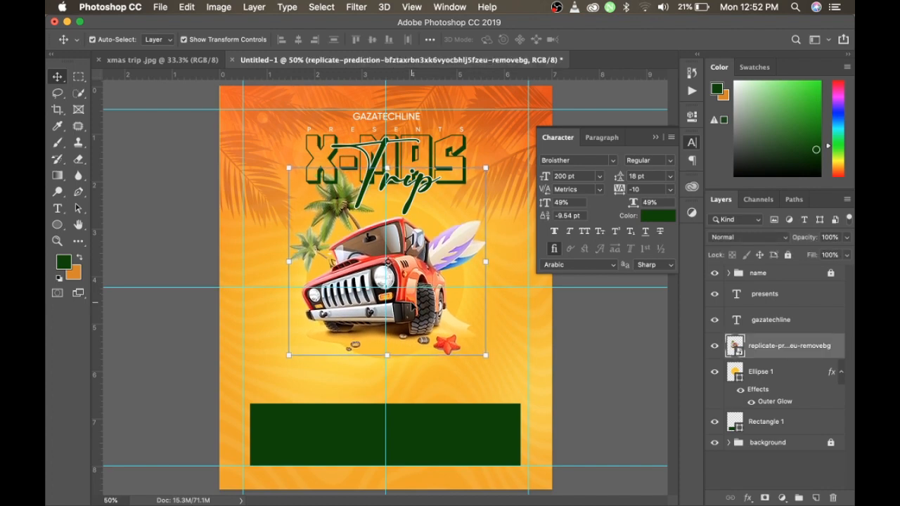
key("Left")
key("Left")
key("Left")
key("Left")
key("Left")
key("Left")
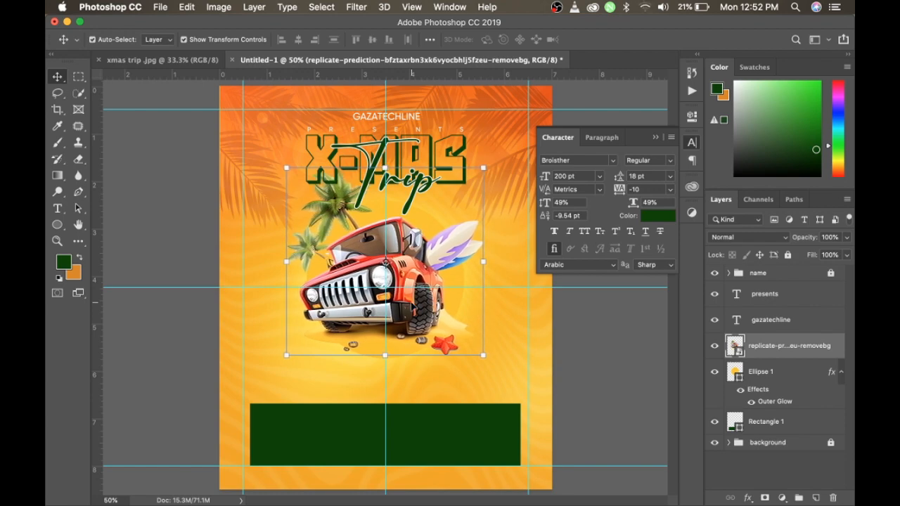
- Group the jeep image layer with the Ellipse 1 circle layer
left_click(757, 377, "shift")
key("super+g")
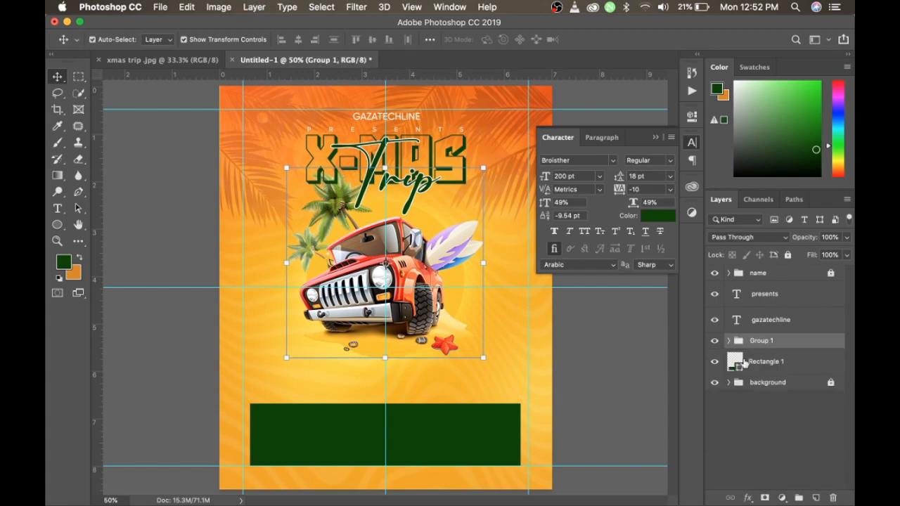
- Rename the new jeep and circle layer group as main image and deselect all layers
double_click(754, 337)
type("main imag")
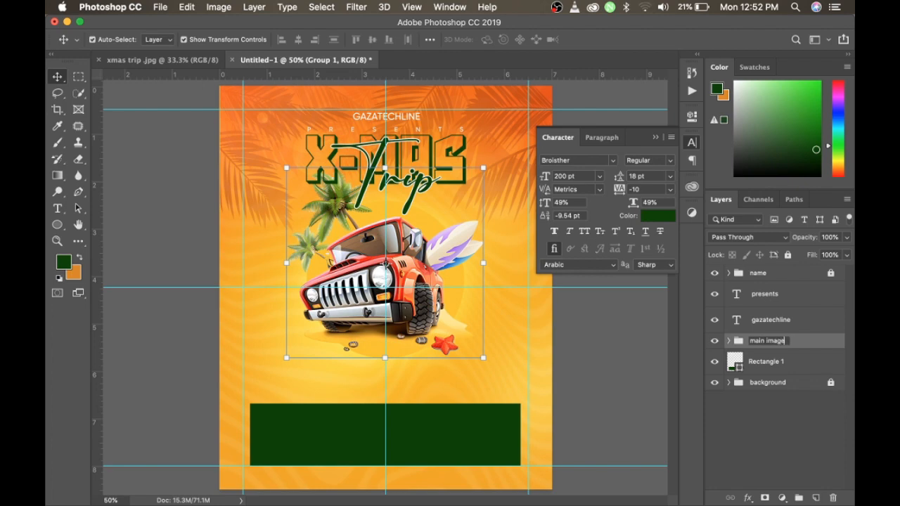
type("e")
key("Return")
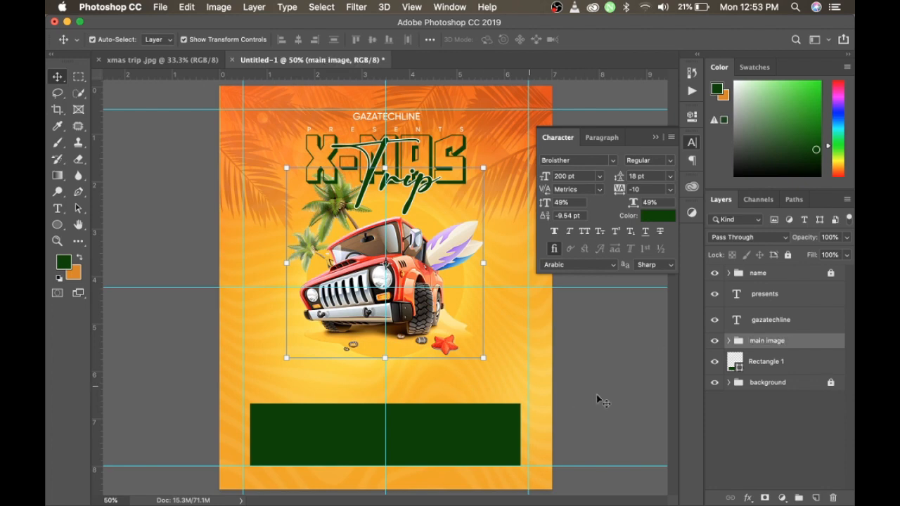
left_click(631, 406)
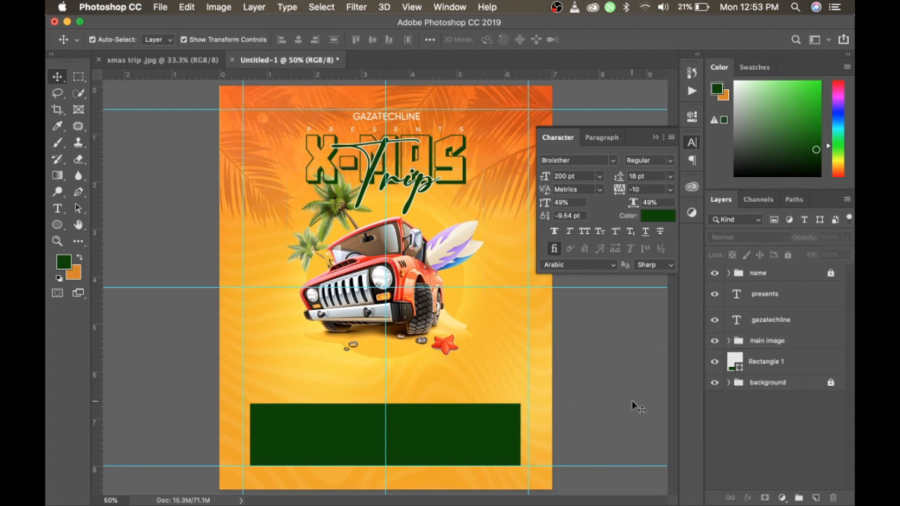
- Add a text line reading "sunday" between the jeep and the green panel
key("t")
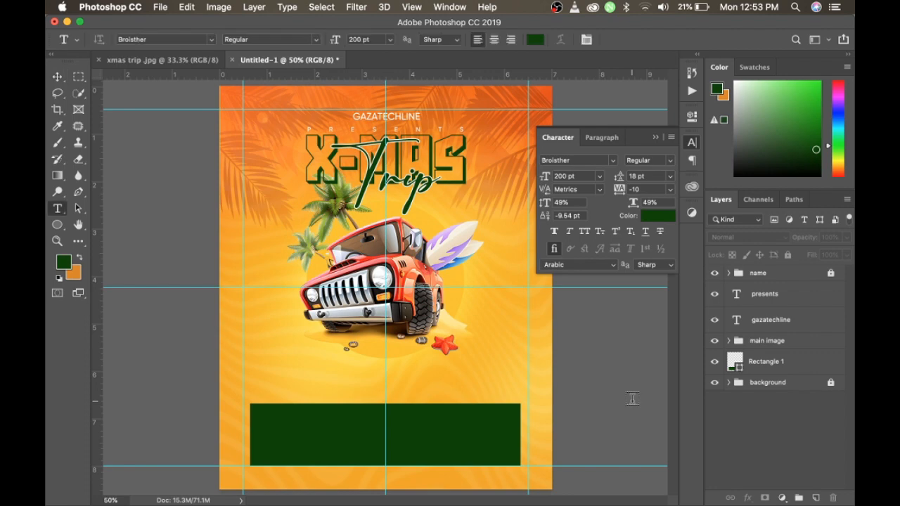
left_click(279, 381)
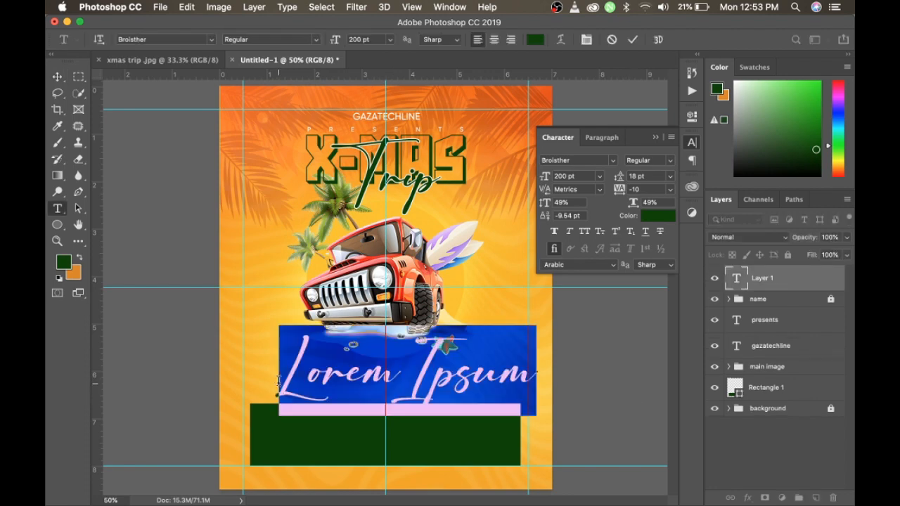
type("sunda")
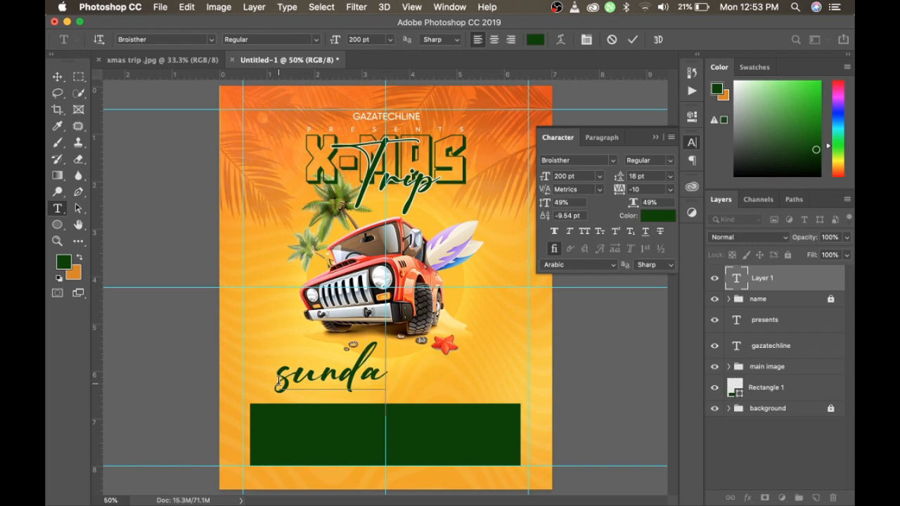
type("y")
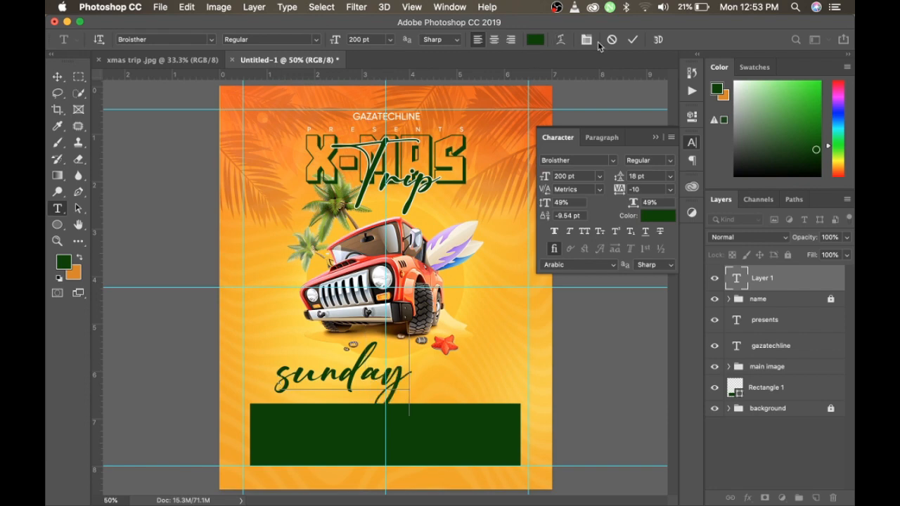
left_click(632, 39)
key("v")
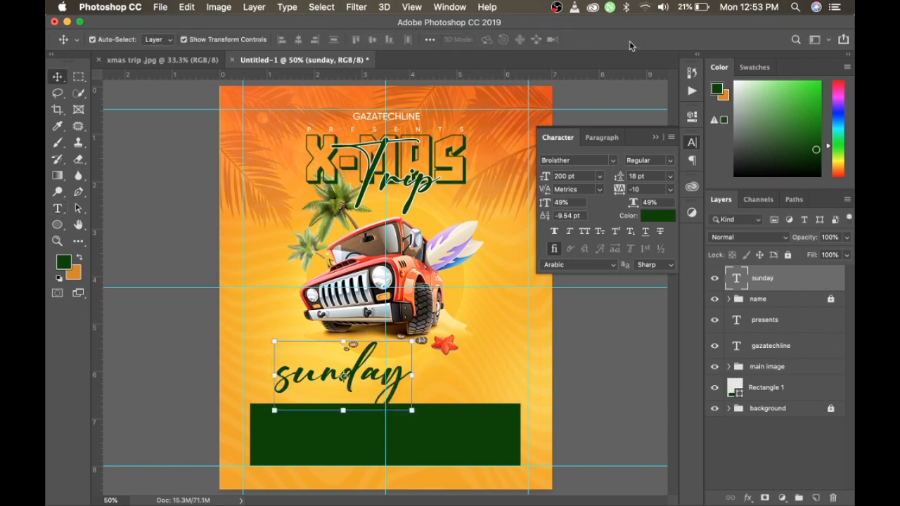
- Format the sunday text in Gilroy Thin, all caps, at 85 pt
left_click(613, 163)
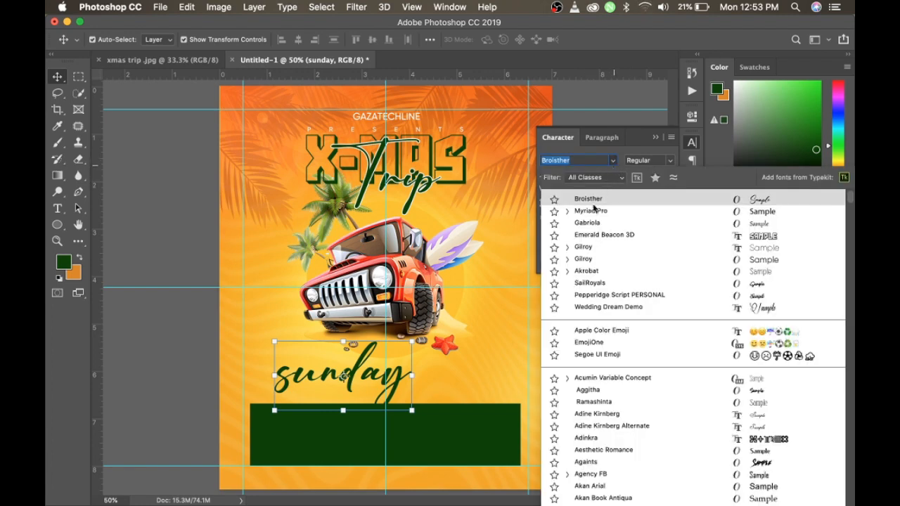
left_click(567, 249)
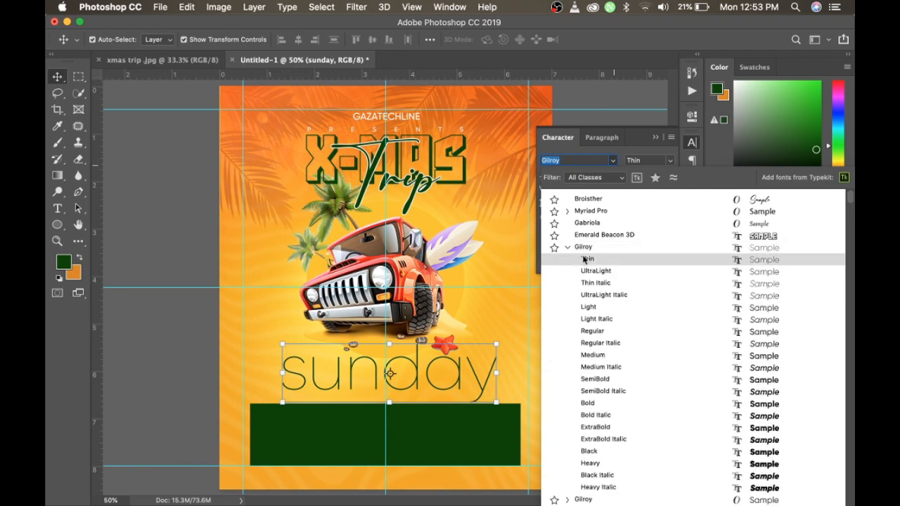
left_click(584, 260)
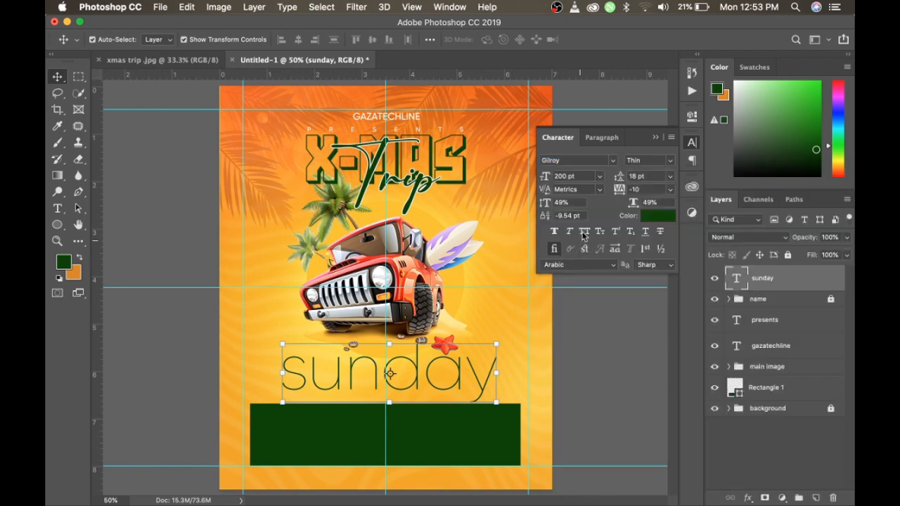
left_click(584, 233)
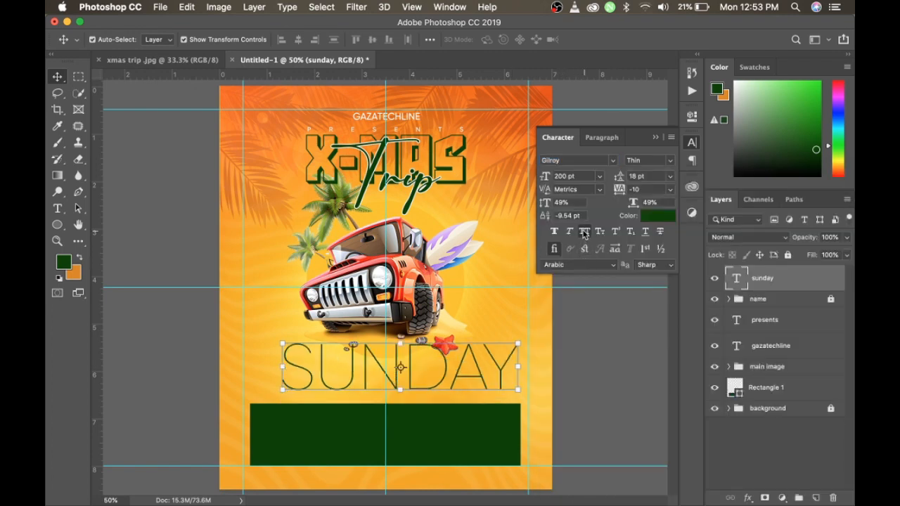
left_click(581, 177)
type("85")
key("Return")
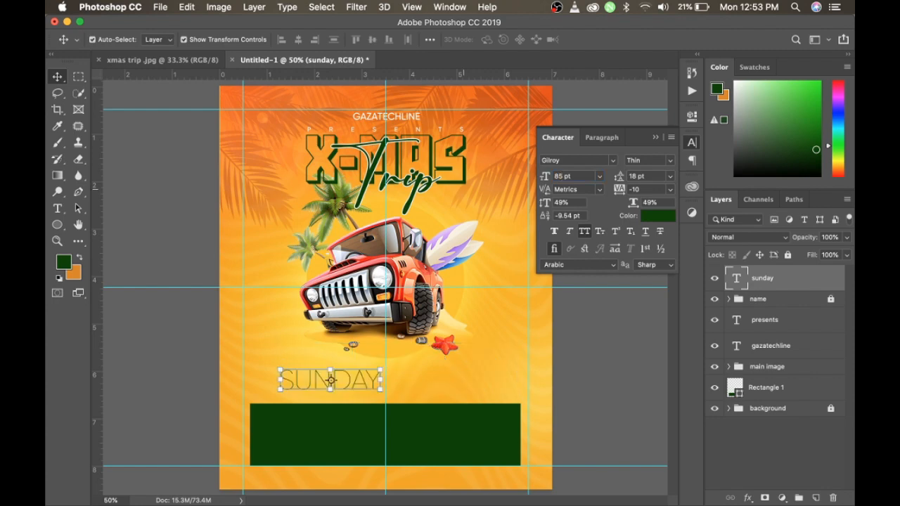
- Move the SUNDAY text just above the left end of the green panel and place a horizontal guide through its middle
left_click_drag(360, 380, 334, 385)
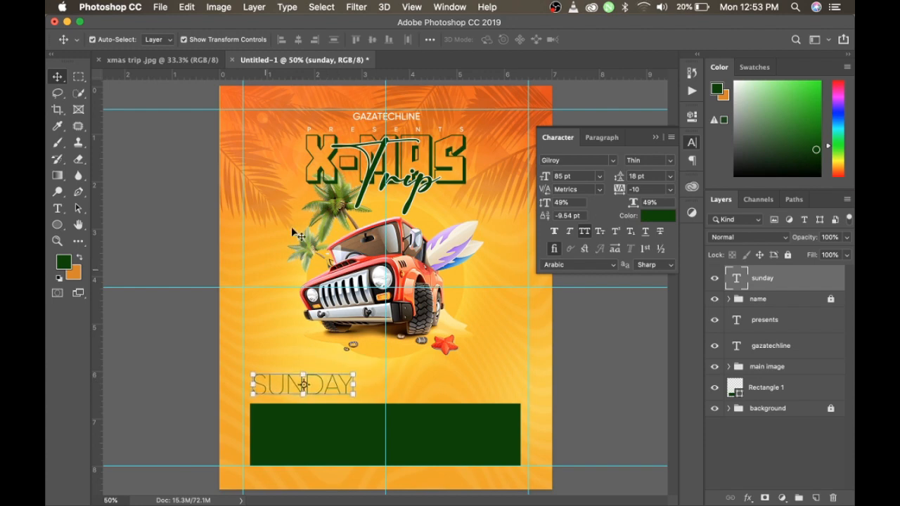
left_click_drag(276, 79, 301, 385)
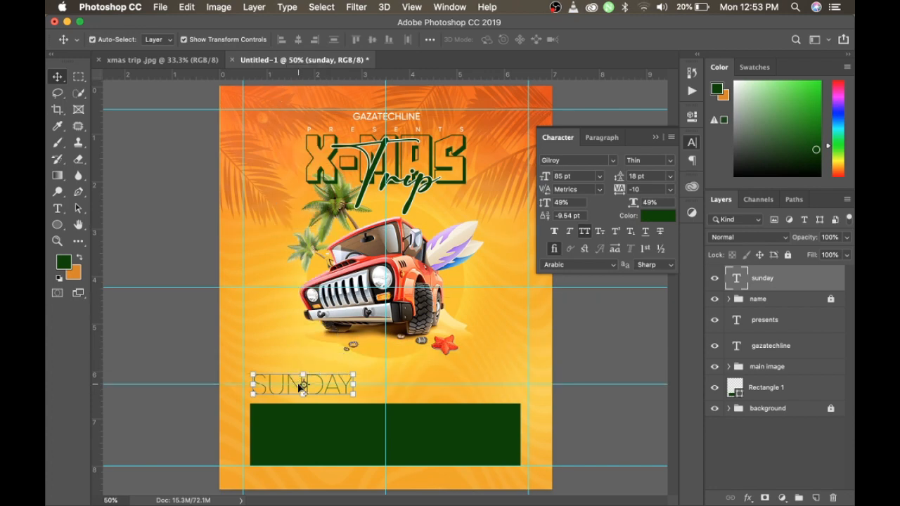
- Draw a three-sided polygon pointing right, just beside the SUNDAY text, about 0.85 inch wide
key("u")
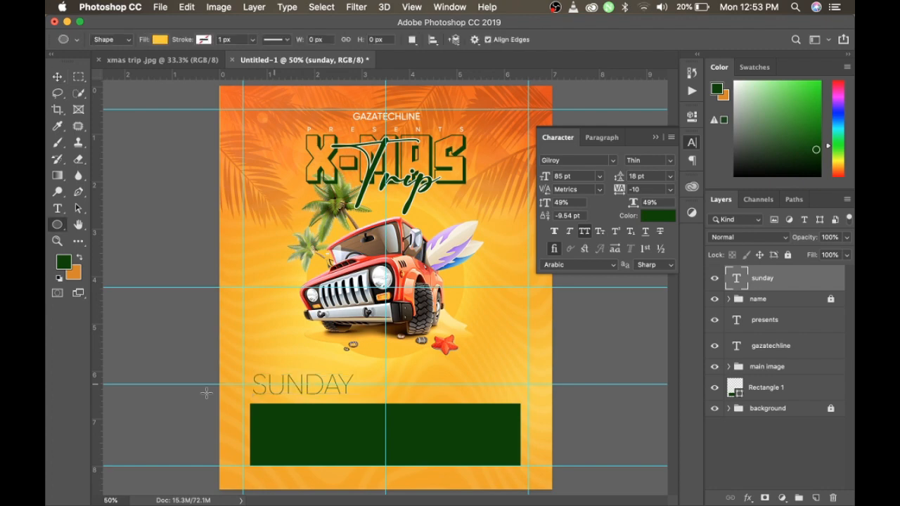
right_click(57, 225)
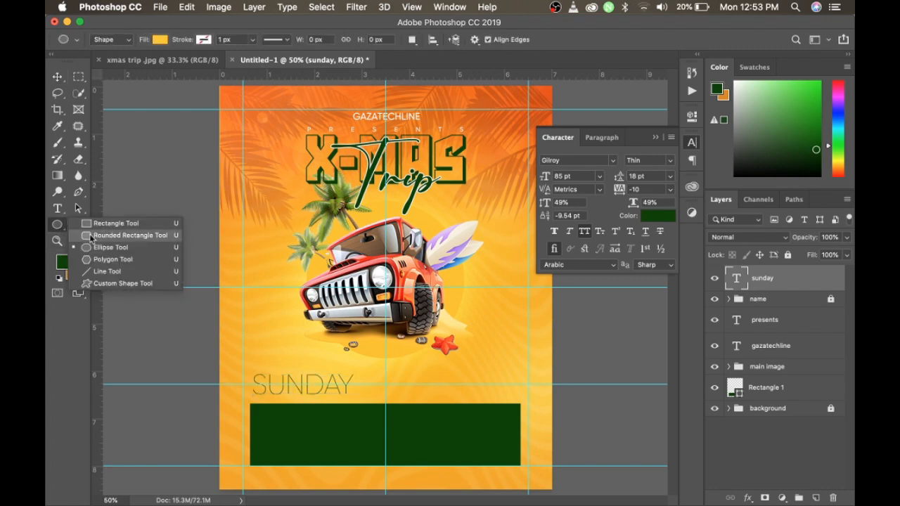
left_click(111, 259)
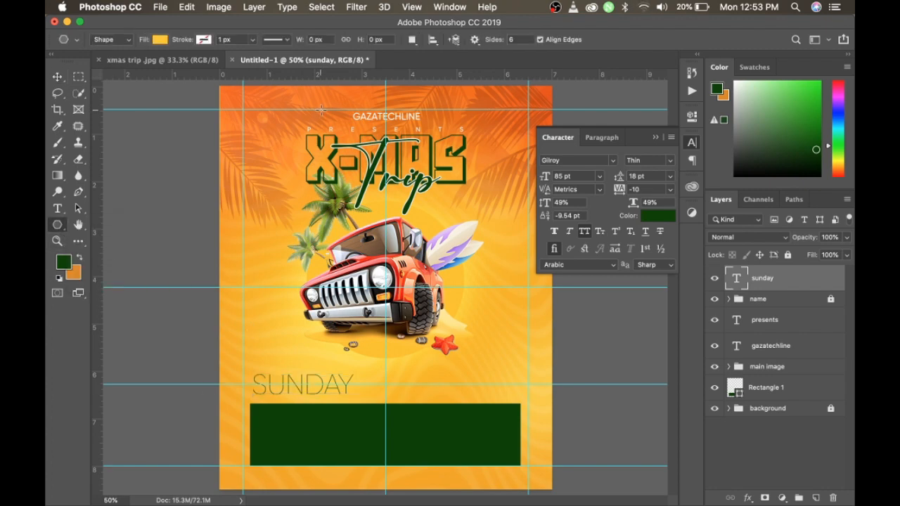
left_click(518, 40)
left_click_drag(376, 375, 406, 389)
key("v")
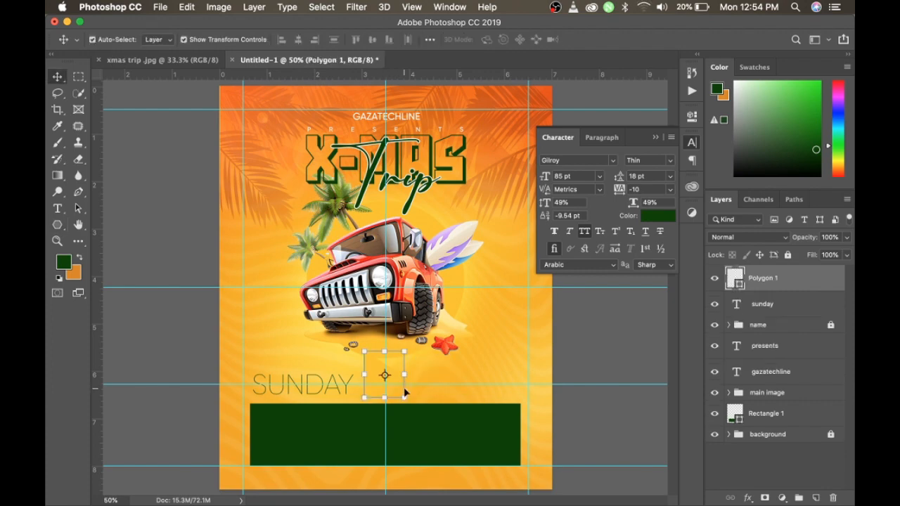
- Shrink the triangle to about 0.5 inch wide and centre it on the crossing of the SUNDAY guide and the vertical middle guide
key("super+t")
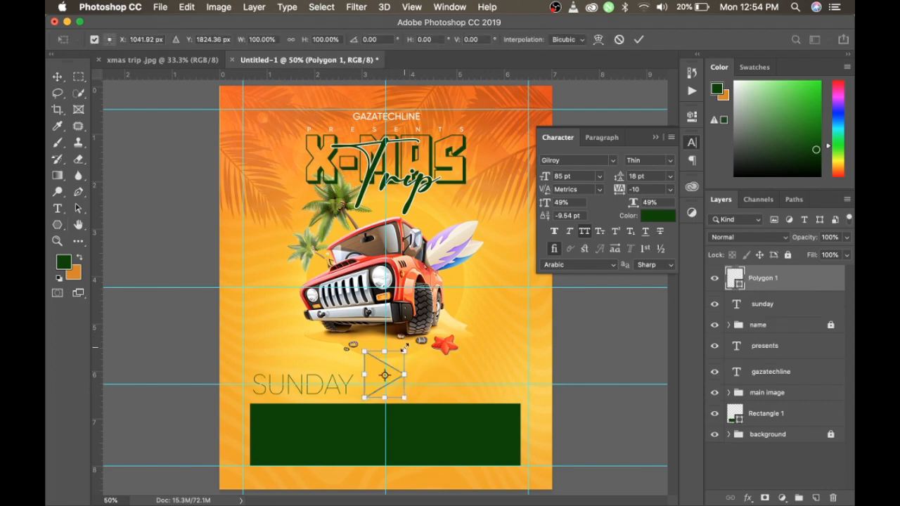
left_click_drag(404, 349, 397, 358)
key("Return")
key("shift+Down")
key("shift+Down")
key("shift+Down")
key("shift+Down")
key("shift+Down")
key("shift+Down")
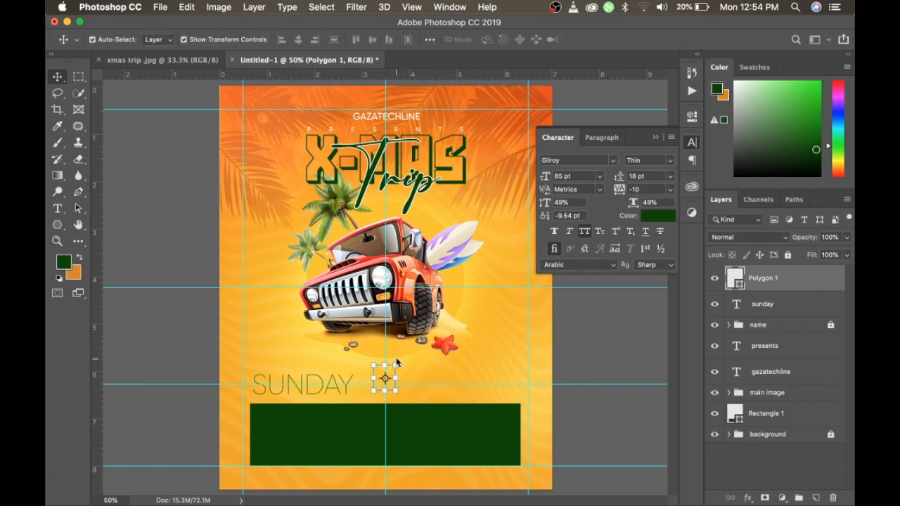
key("Right")
key("Right")
key("Right")
key("Right")
key("Right")
key("Right")
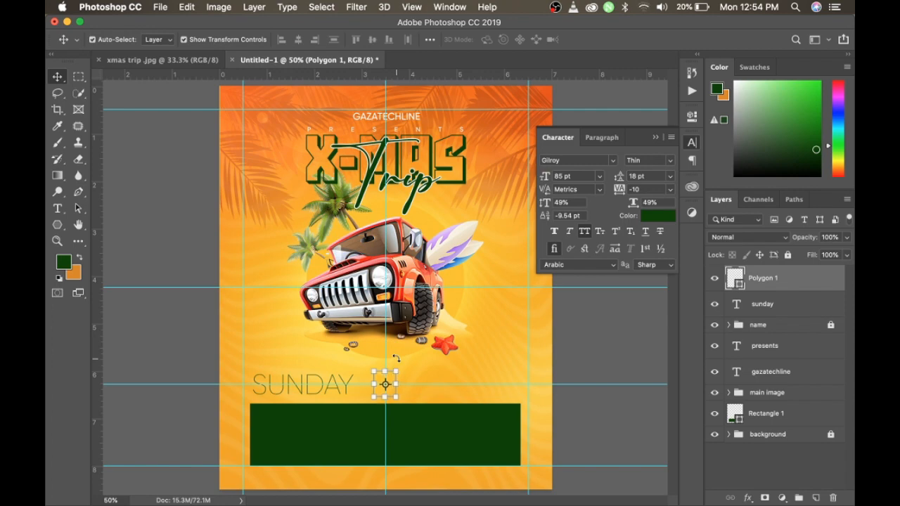
- Fill the triangle with the panel's dark green 0d4804 and scale it down slightly around its centre
double_click(740, 285)
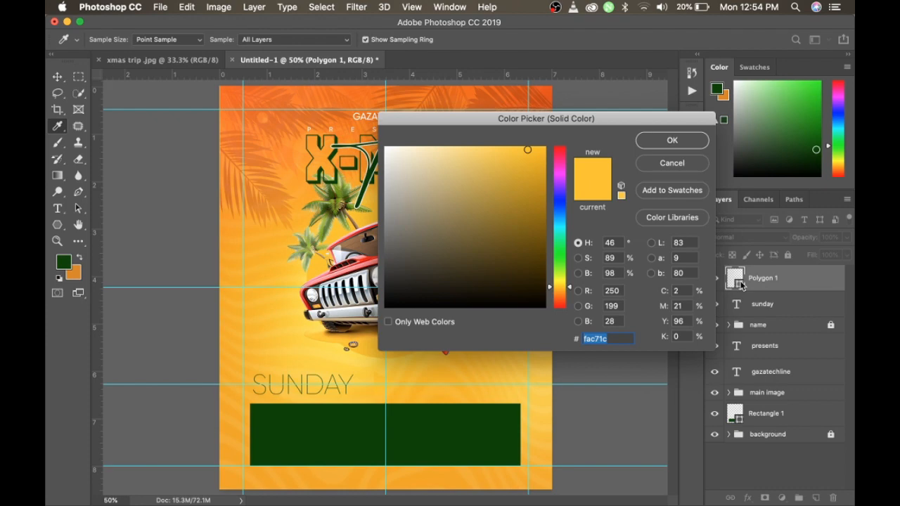
left_click(407, 457)
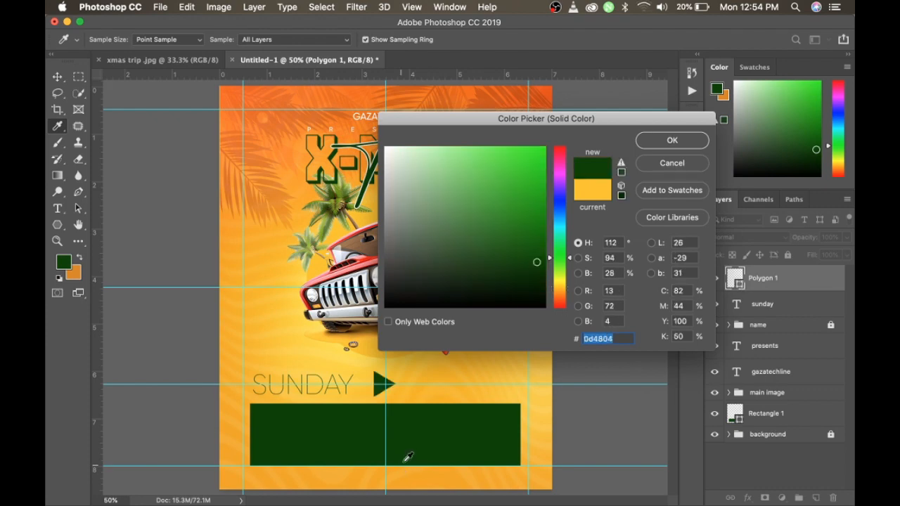
left_click(672, 140)
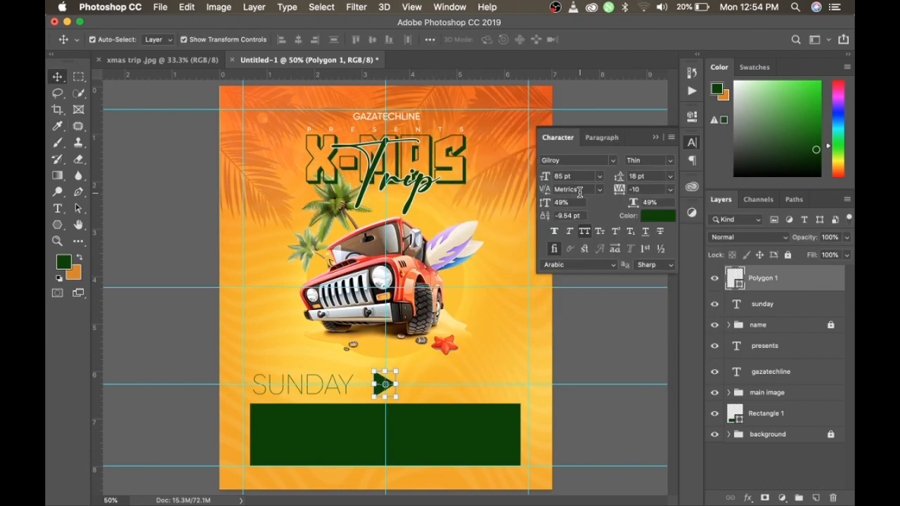
key("super+t")
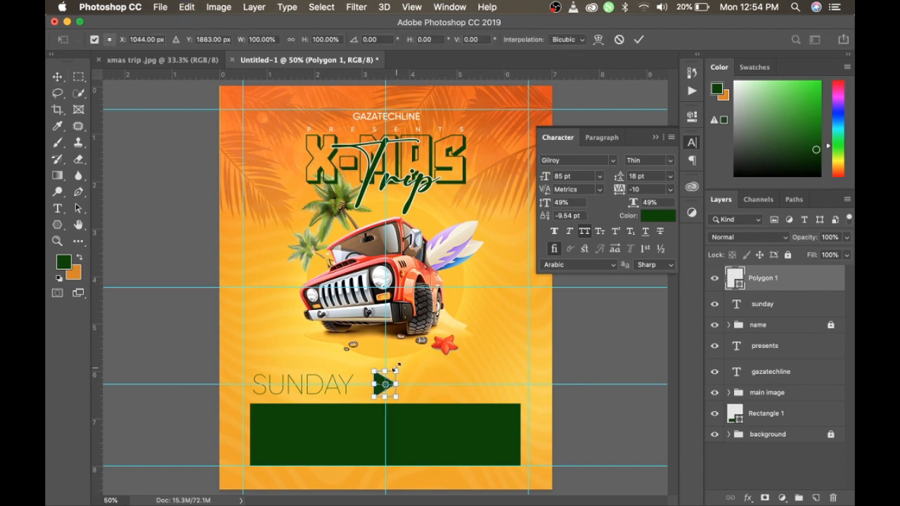
mouse_move(395, 369)
left_mouse_down()
mouse_move(390, 377)
mouse_move(395, 370)
left_mouse_up()
key("Return")
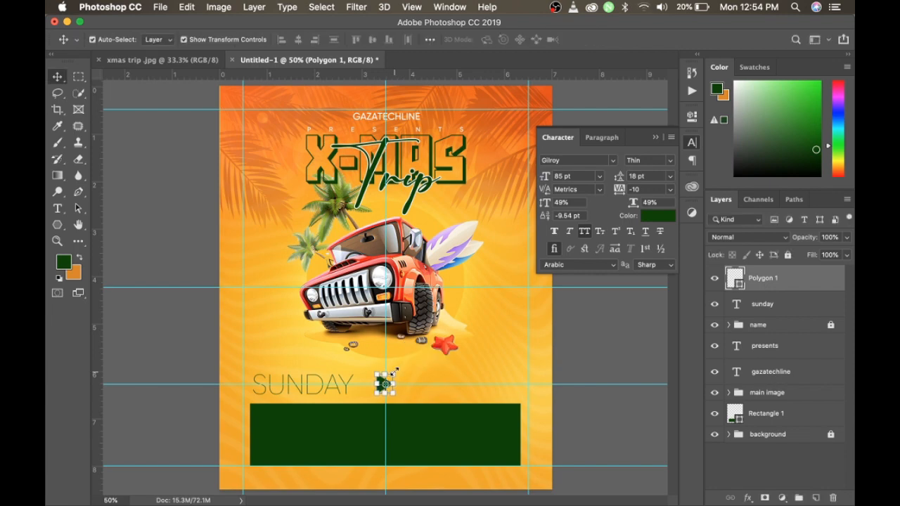
- Nudge the SUNDAY text right along its guide so it sits closer to the triangle
left_click(323, 381)
key("shift+Right")
key("shift+Right")
key("shift+Right")
key("shift+Right")
key("shift+Right")
key("shift+Right")
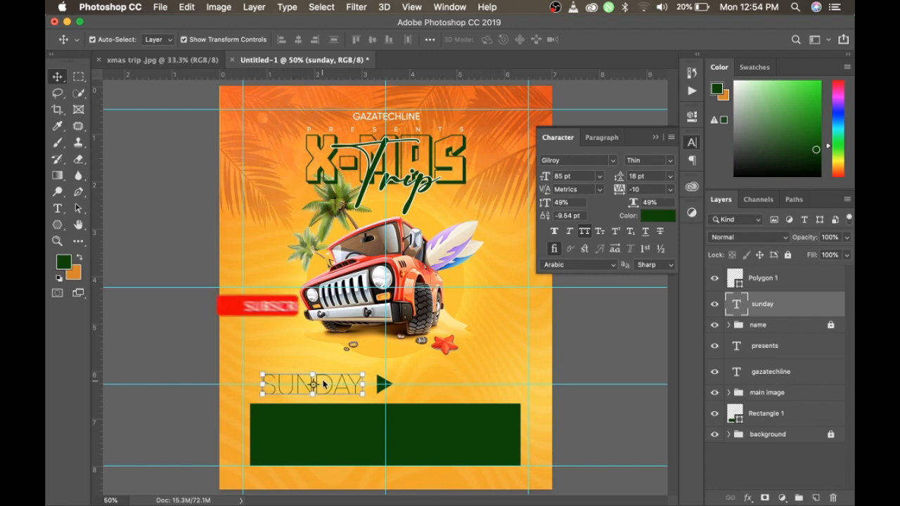
- Add the date text "25 12 23" to the right of the triangle, in line with SUNDAY
key("t")
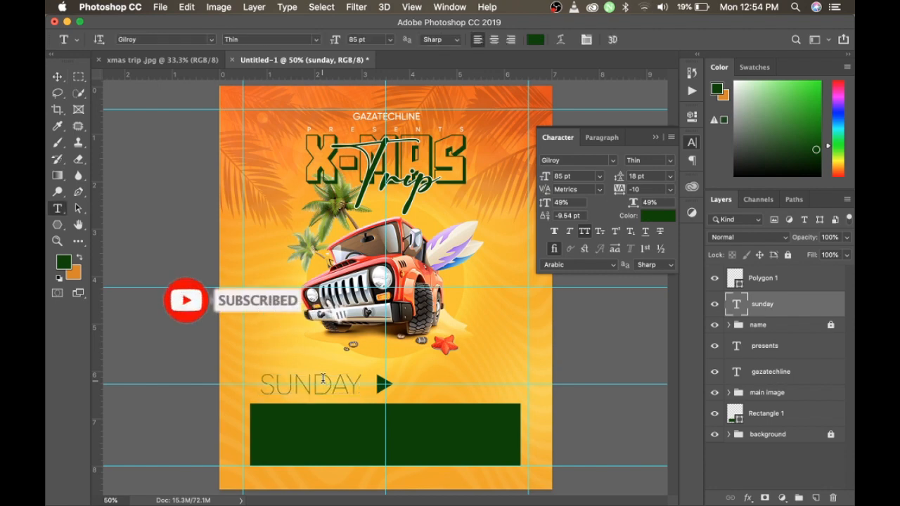
left_click(408, 385)
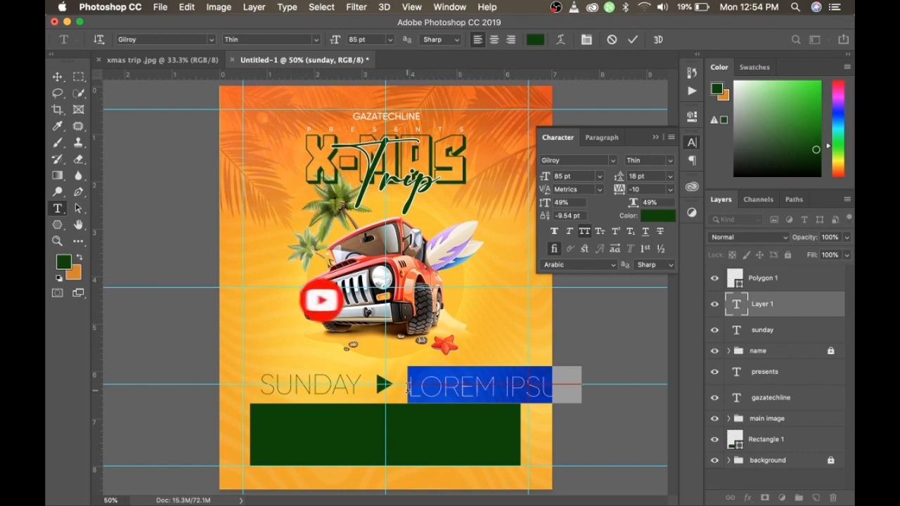
type("25")
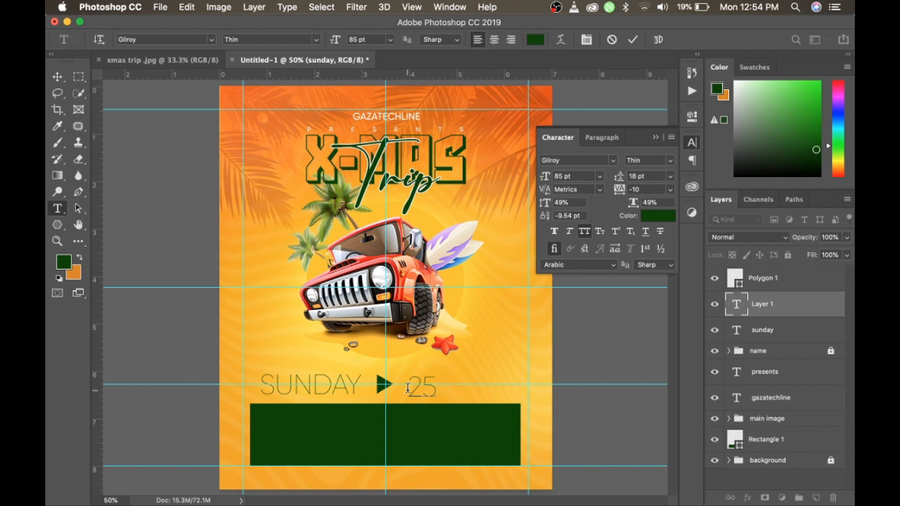
type(" 12 23")
left_click(633, 39)
key("v")
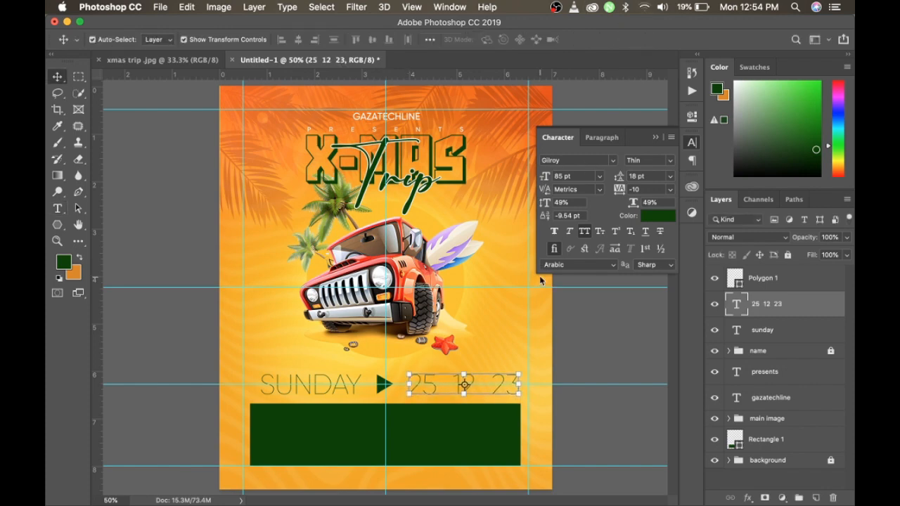
- Set the date text to 80 pt in the Light weight of Gilroy
left_click(581, 176)
type("80")
key("Return")
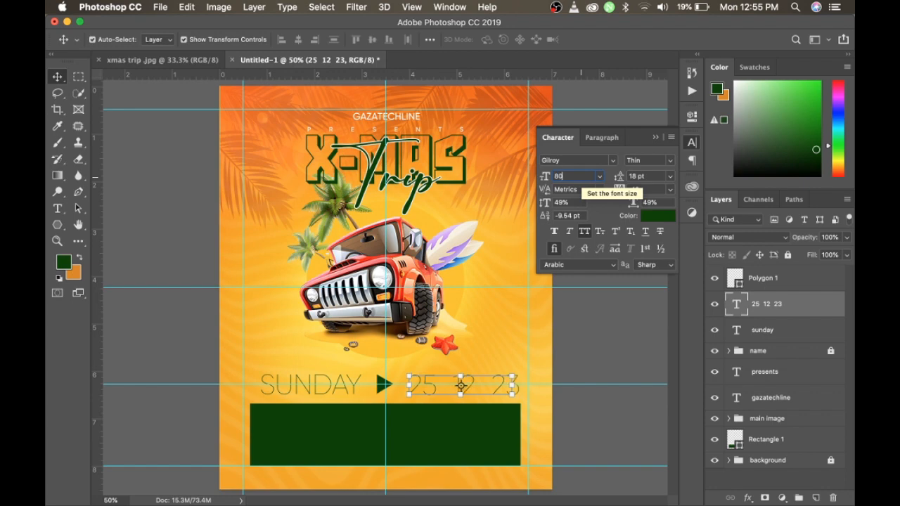
left_click(666, 160)
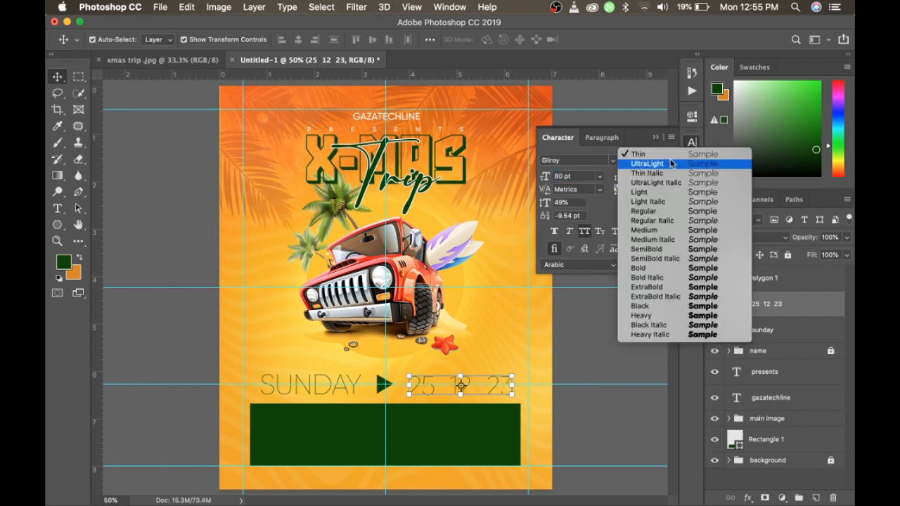
left_click(653, 193)
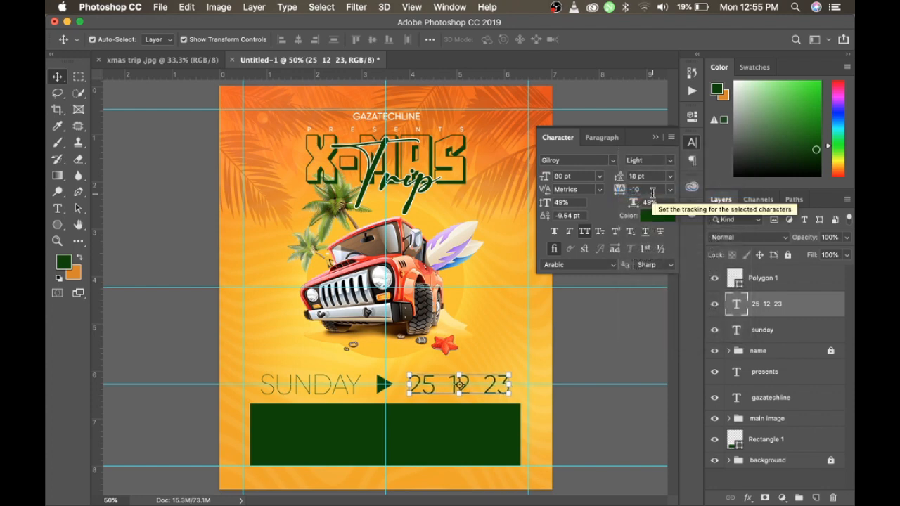
- Draw a small circle about 44 px wide between 25 and 12 in the date line, using the Ellipse tool
key("z")
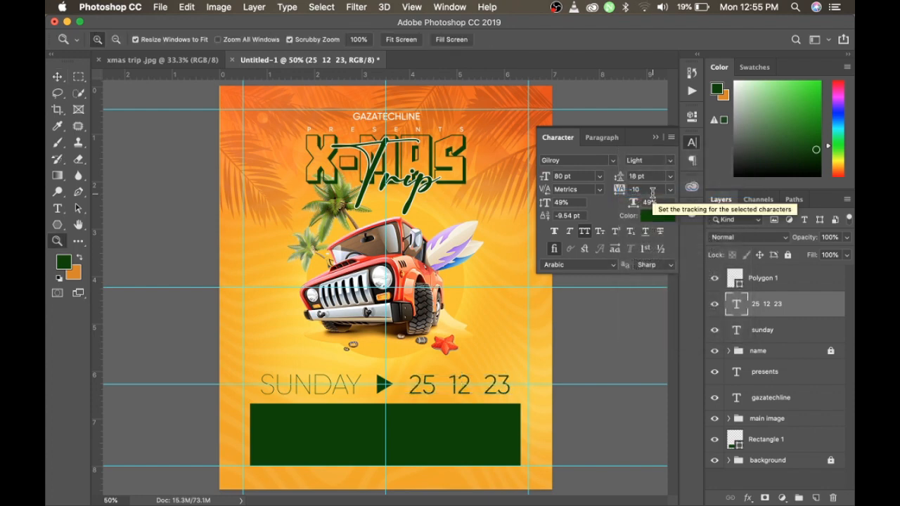
left_click(490, 392)
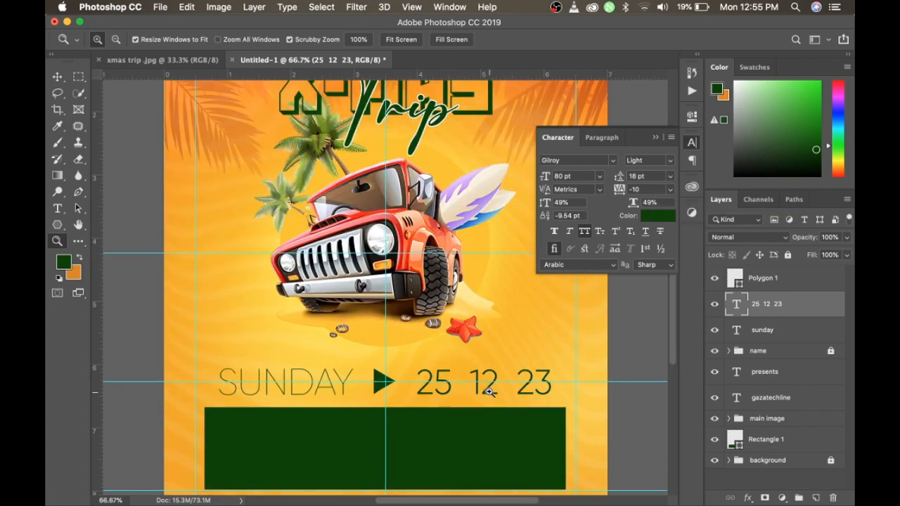
scroll(490, 392, "right", 7)
scroll(490, 392, "down", 1)
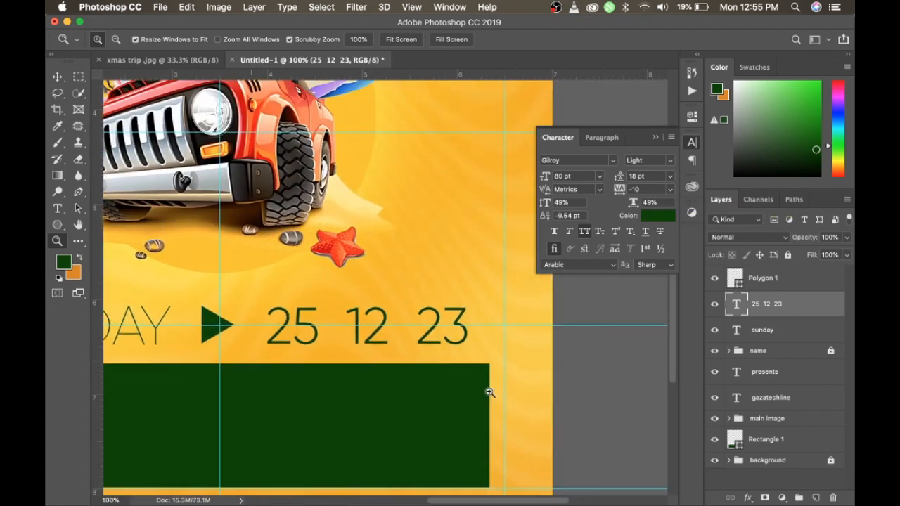
key("v")
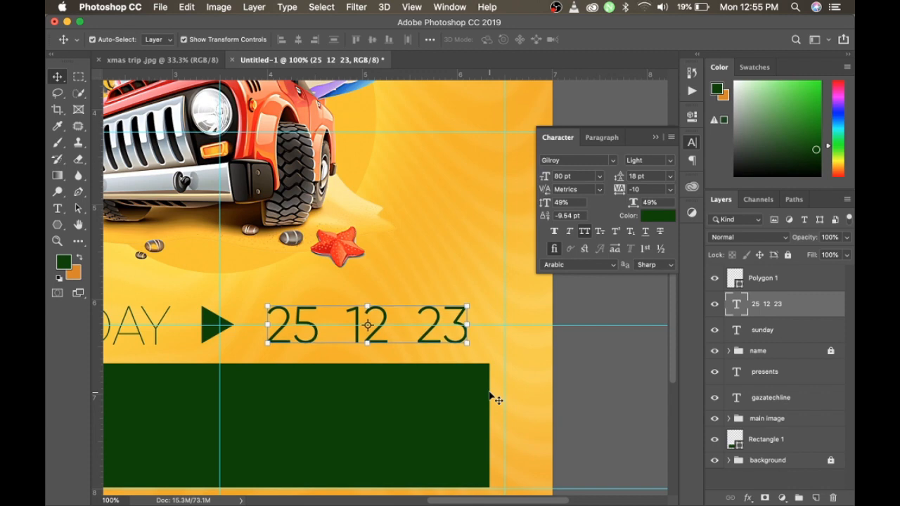
key("u")
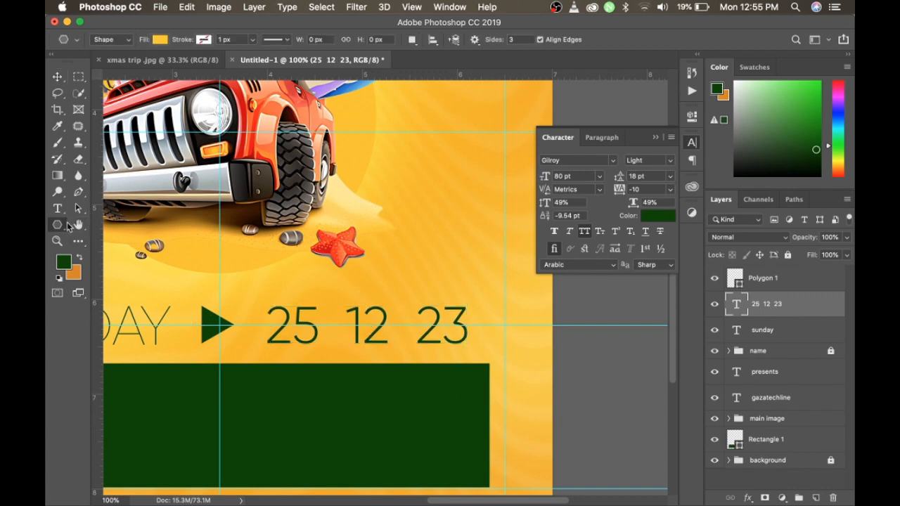
left_click_drag(68, 226, 97, 246)
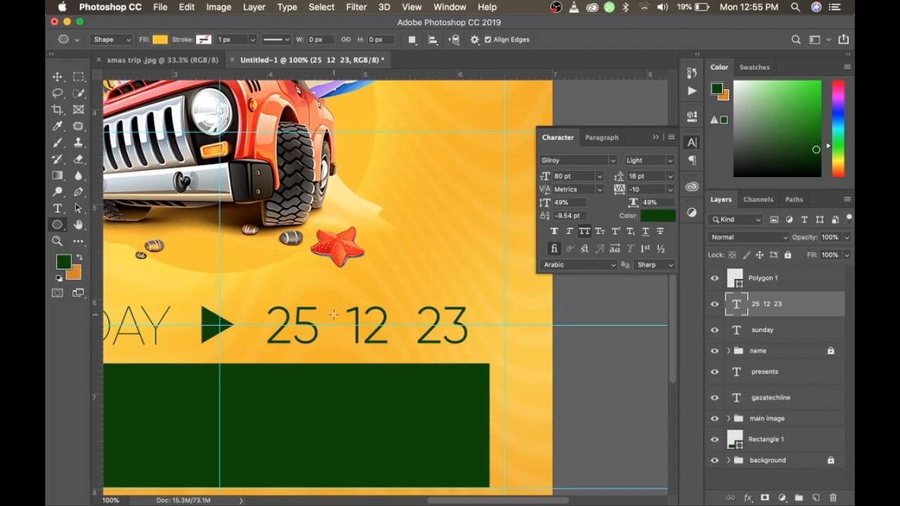
left_click_drag(327, 320, 344, 333)
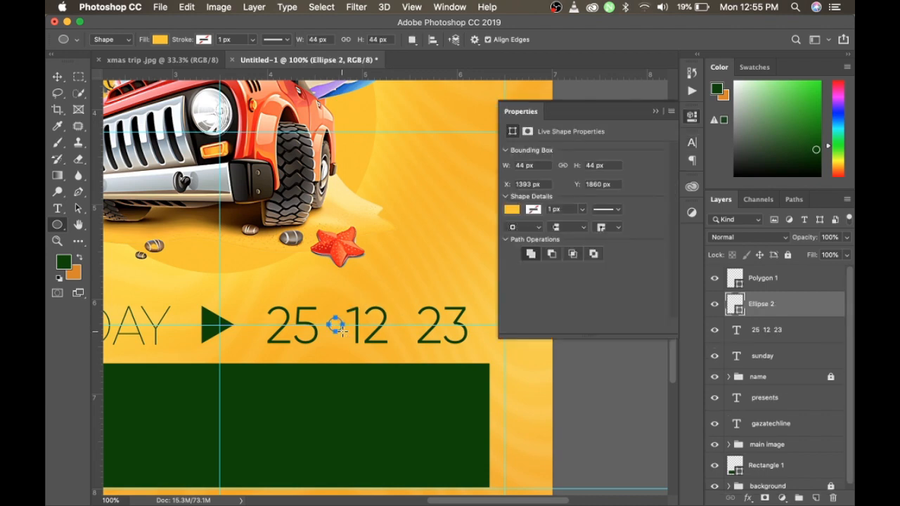
- Fill the circle with the panel's dark green 0d4804 and scale it down to 22 px around its centre
key("v")
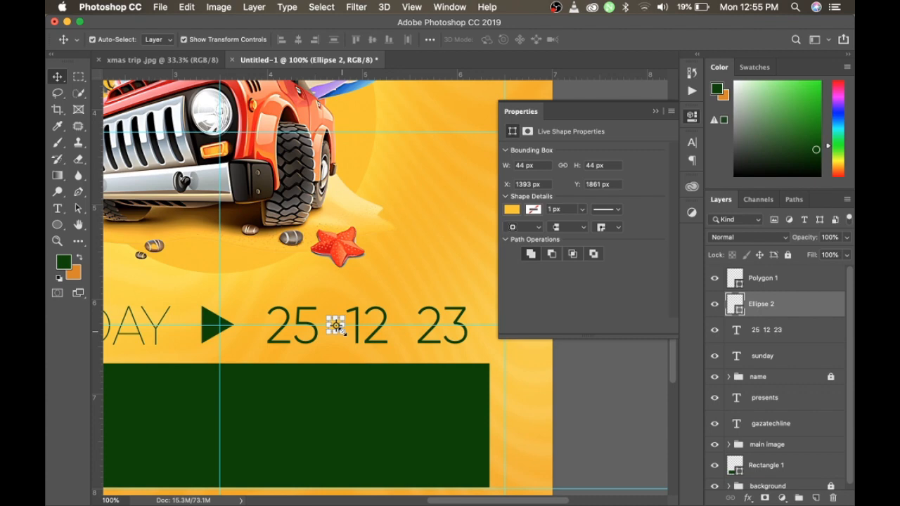
double_click(738, 314)
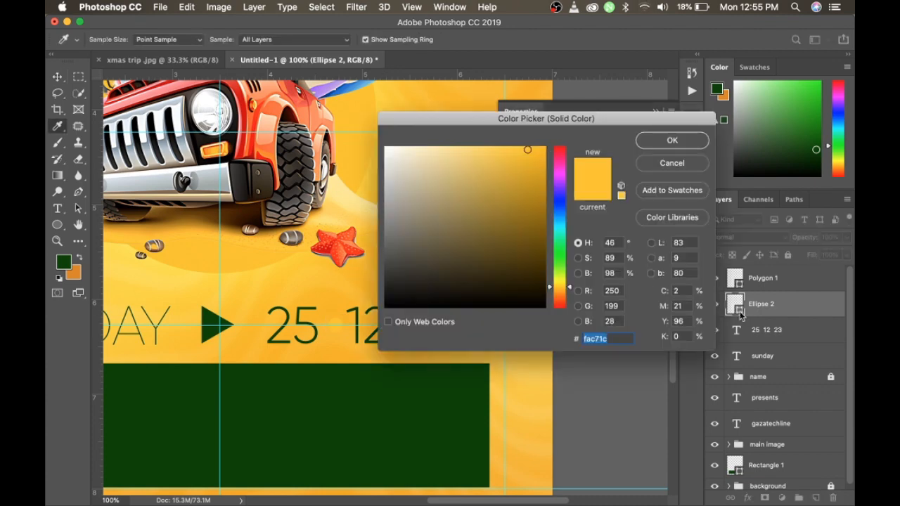
left_click(390, 418)
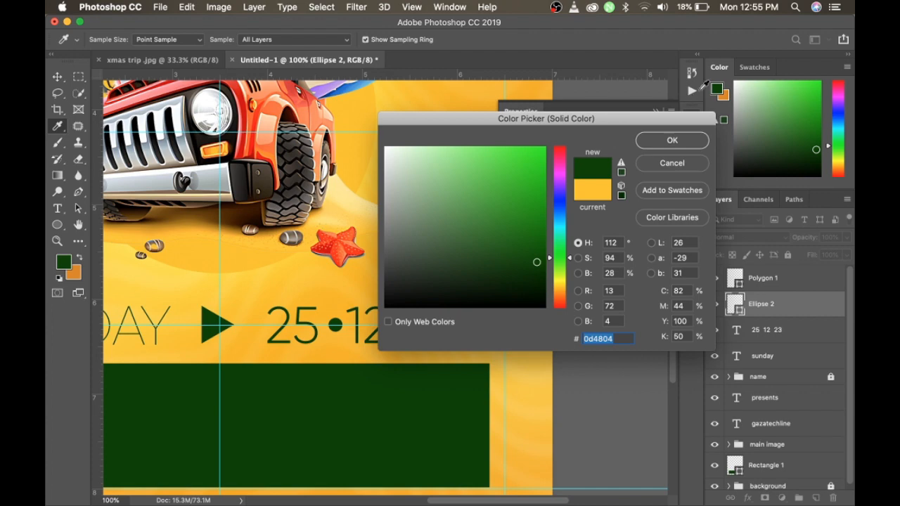
left_click(673, 144)
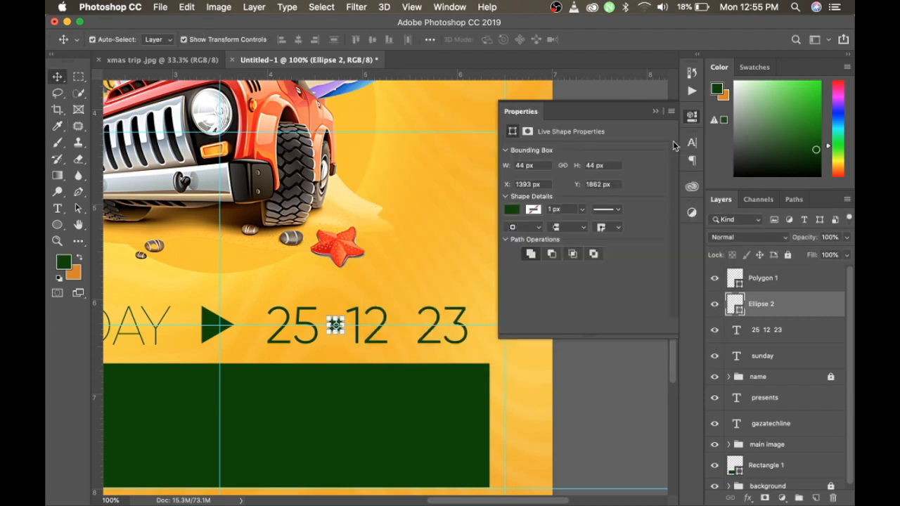
key("super+t")
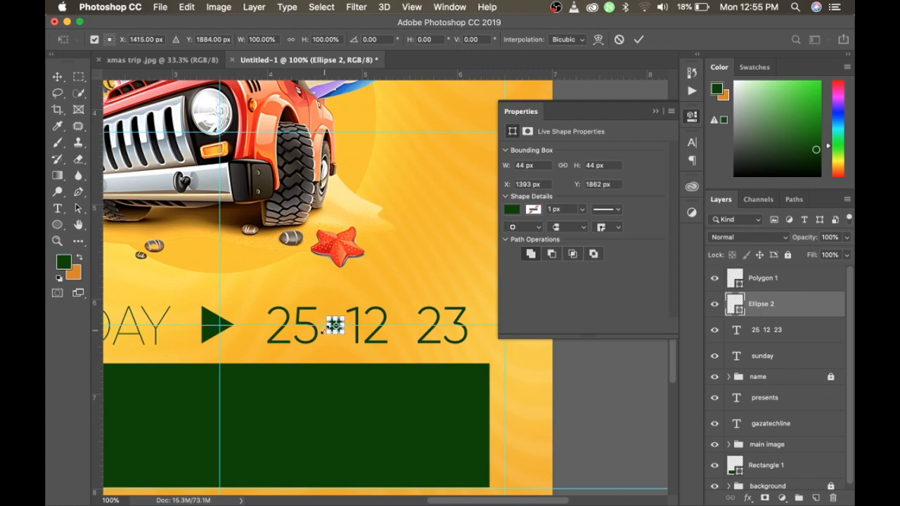
left_click_drag(325, 333, 329, 327)
key("Return")
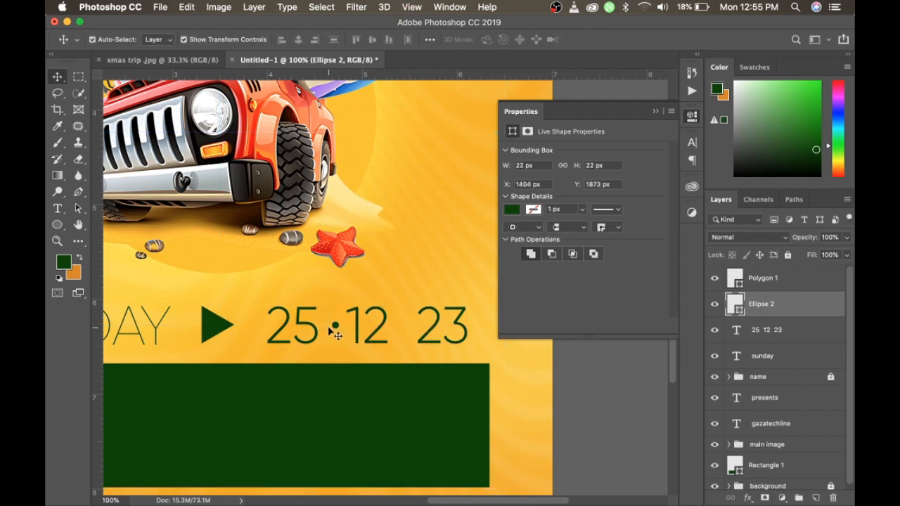
- Duplicate the green dot and move the copy horizontally into the gap between 12 and 23
key("super+j")
key("shift+Right")
key("shift+Right")
key("shift+Right")
key("shift+Right")
key("shift+Right")
key("shift+Right")
key("shift+Right")
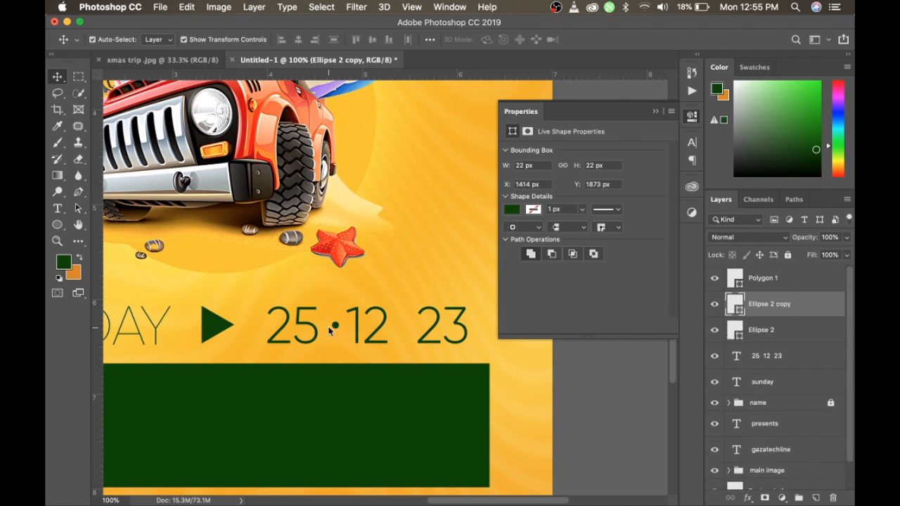
key("shift+Right")
key("shift+Right")
key("shift+Right")
key("shift+Right")
key("shift+Right")
key("shift+Right")
key("shift+Right")
key("shift+Right")
key("shift+Right")
key("shift+Right")
key("shift+Right")
key("shift+Right")
key("shift+Right")
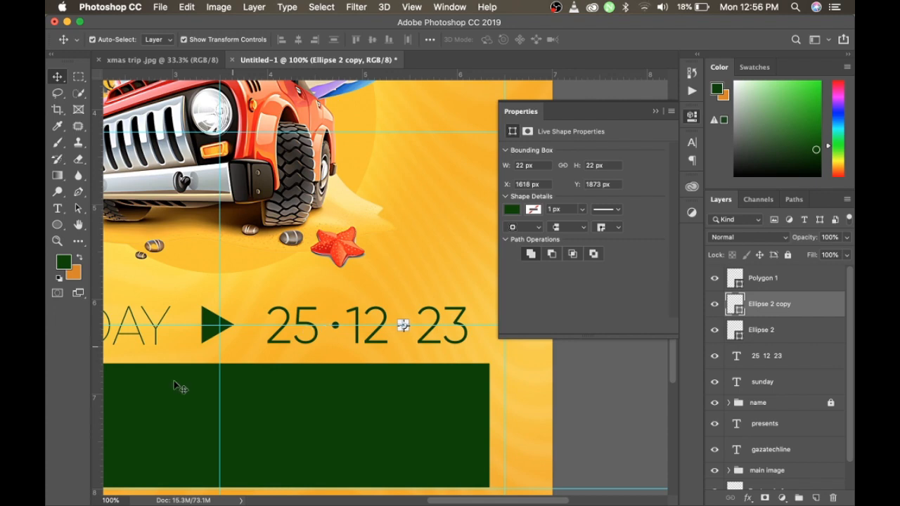
- Set the SUNDAY text to 80 pt so its size matches the date
scroll(175, 386, "right", 3)
scroll(175, 387, "up", 1)
scroll(186, 390, "left", 5)
scroll(196, 394, "left", 8)
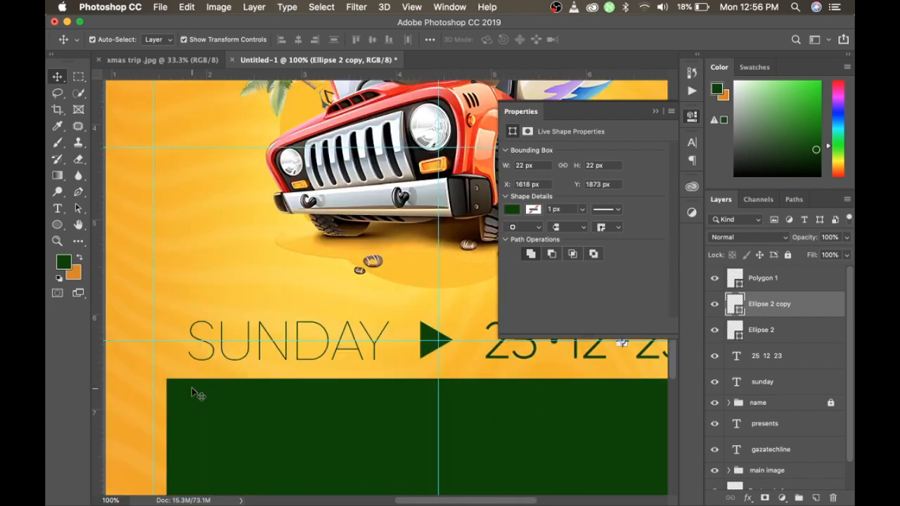
key("super+minus")
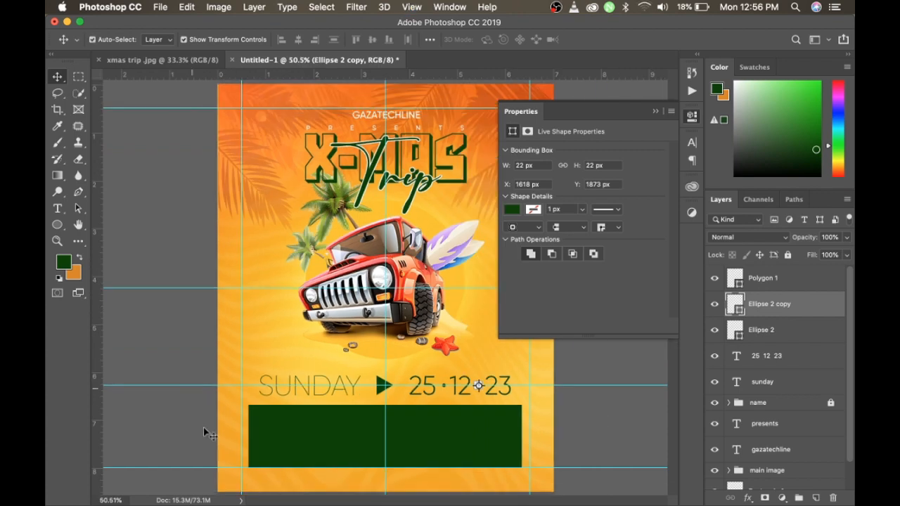
left_click(334, 398, "super")
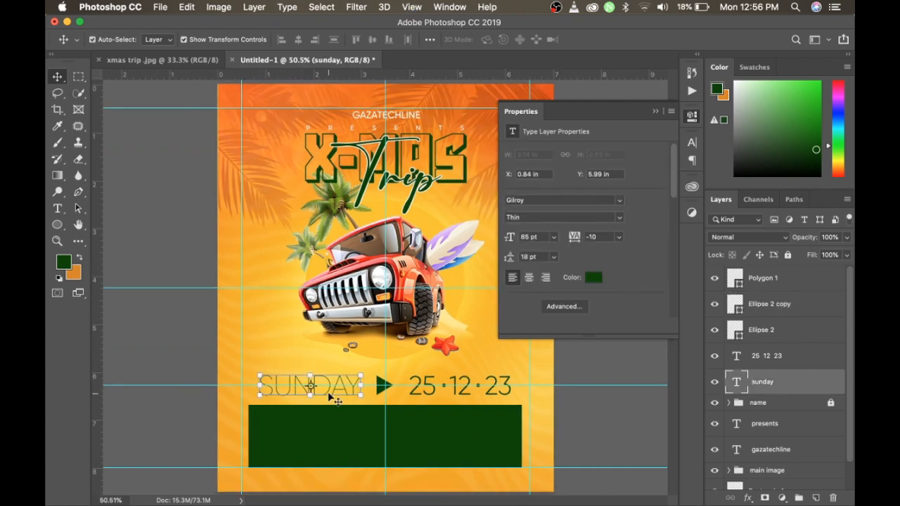
left_click(544, 237)
type("80")
key("Return")
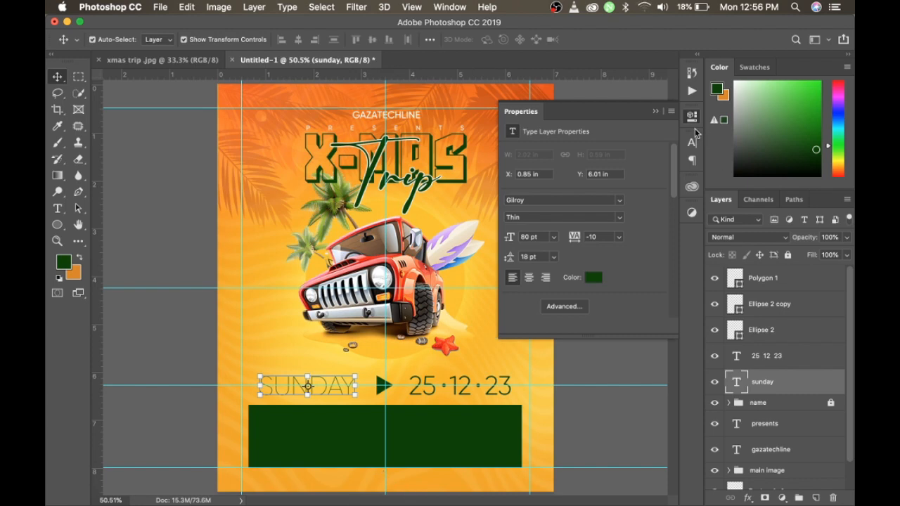
left_click(656, 113)
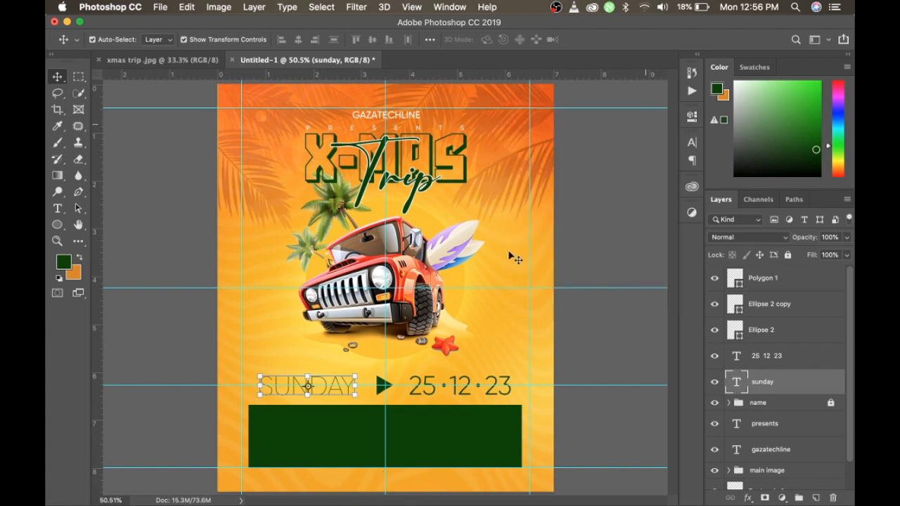
- Add centred two-line text on the green panel: "free parking area, 2 free drinks open date at 6:00pm" and "for more information call" plus the phone number
key("t")
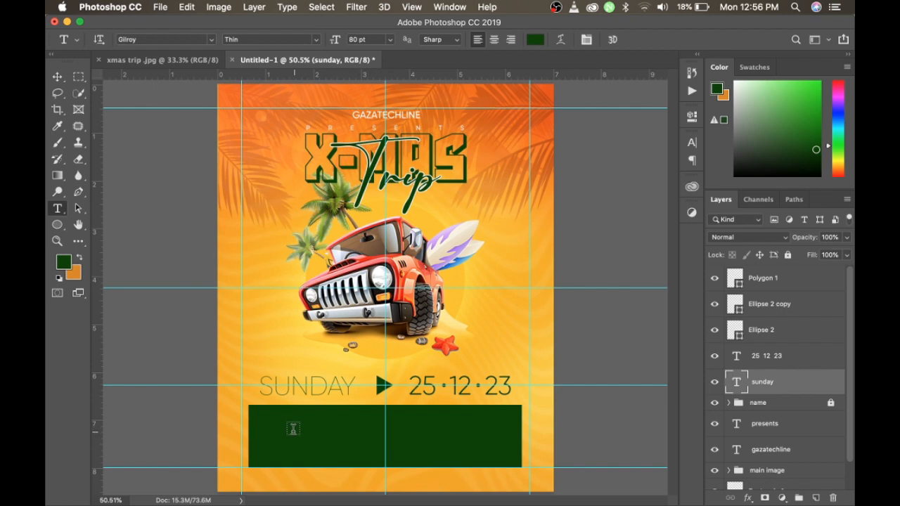
left_click(267, 421)
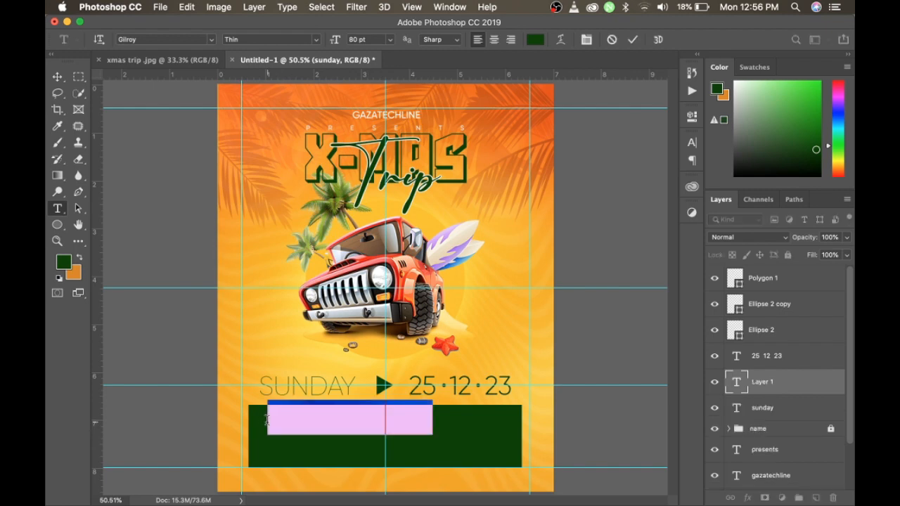
key("BackSpace")
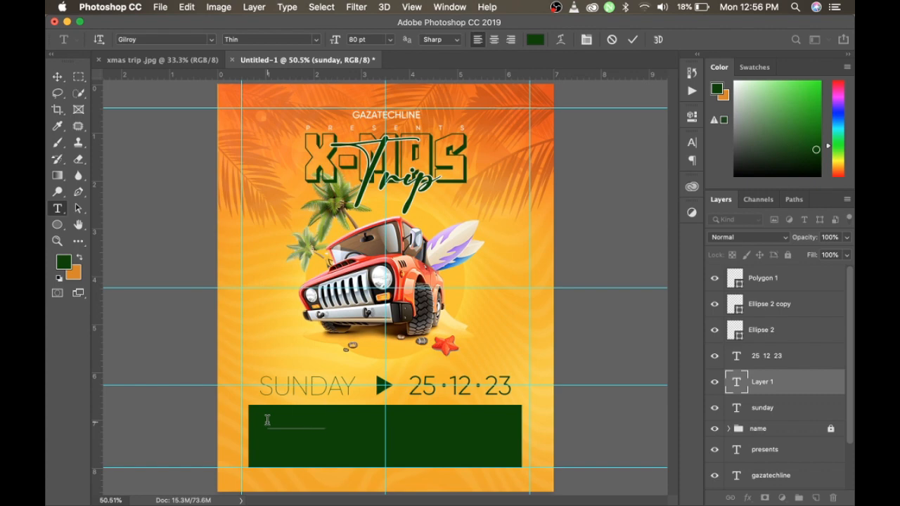
type("024455each")
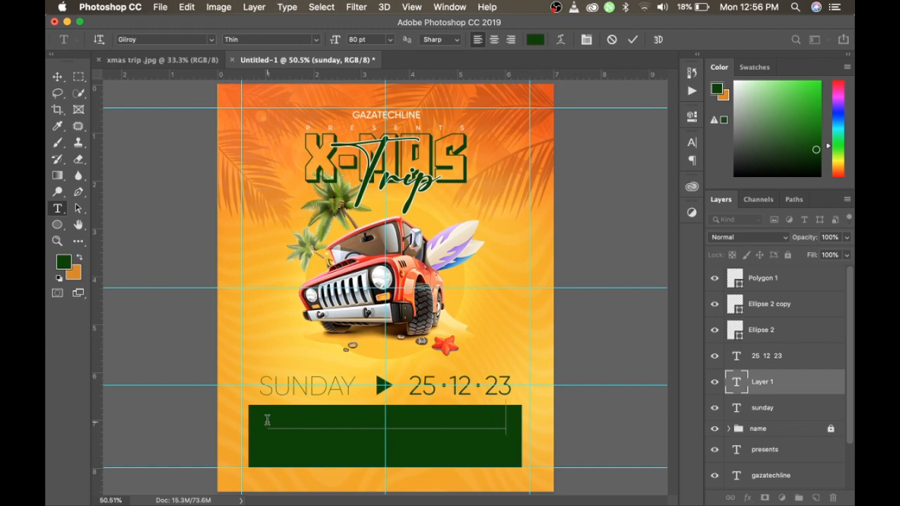
type(", 2 F")
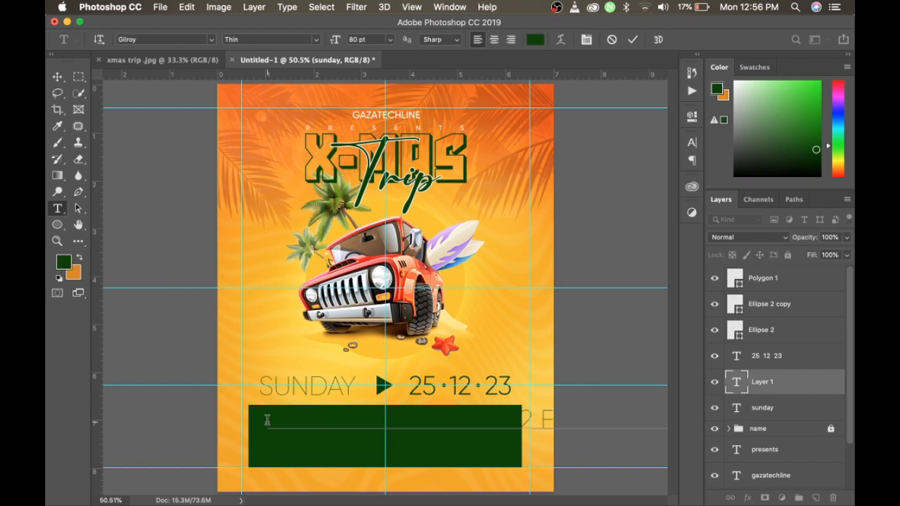
key("Return")
type("transportation tation")
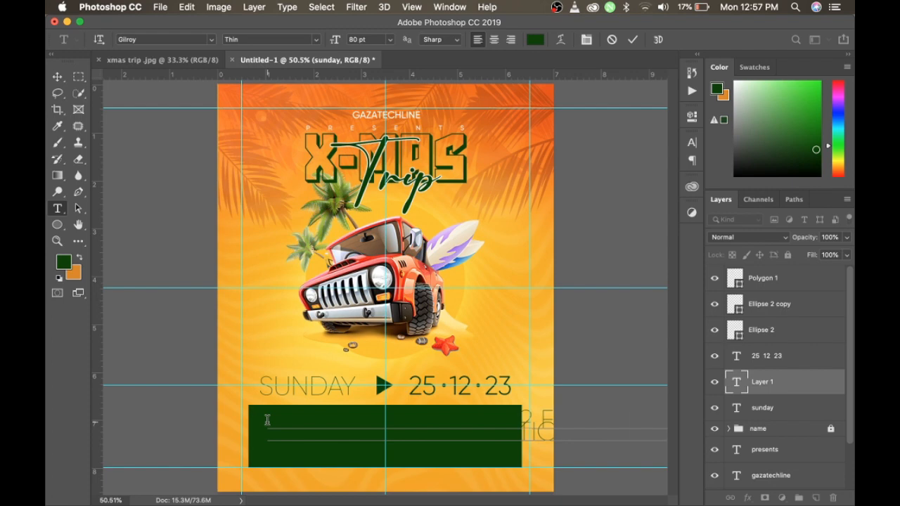
key("super+a")
left_click(494, 40)
left_click(633, 40)
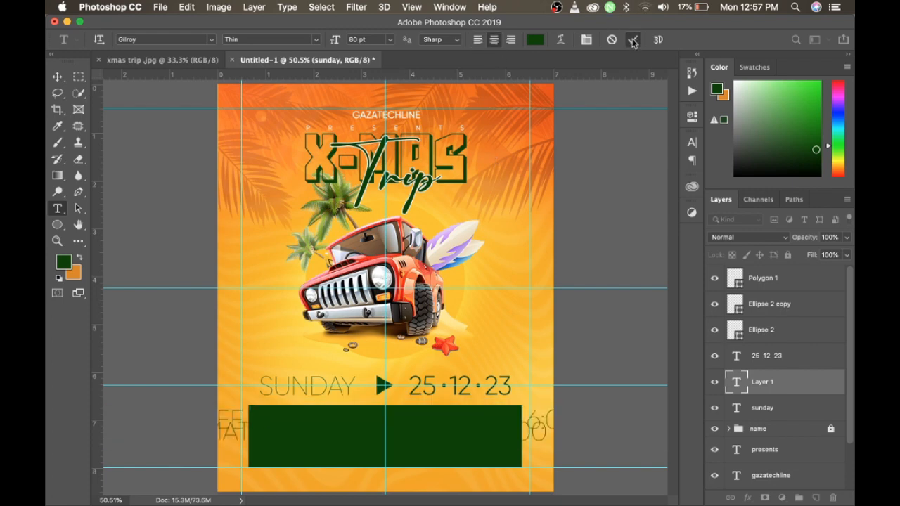
- Set the panel text's tracking to 0 and its colour to white
left_click(691, 143)
left_click(669, 189)
left_click(647, 263)
left_click(658, 215)
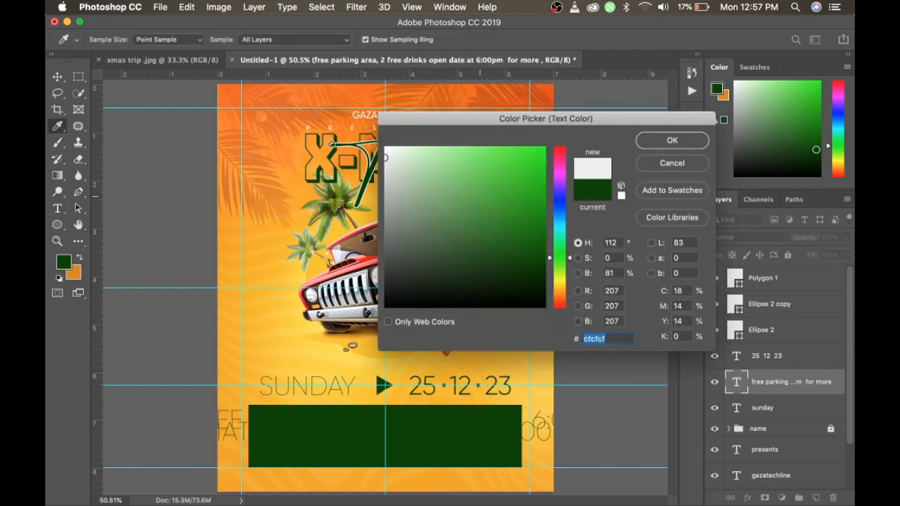
left_click(659, 145)
- Set the panel text to 20 pt and move it onto the vertical centre guide inside the green panel
left_click_drag(651, 176, 498, 168)
type("20")
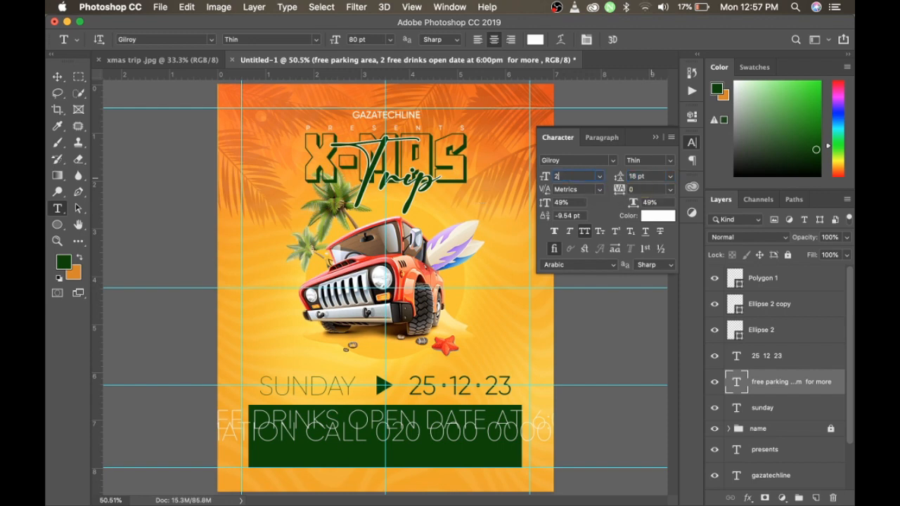
key("Return")
key("v")
left_click_drag(308, 432, 427, 429)
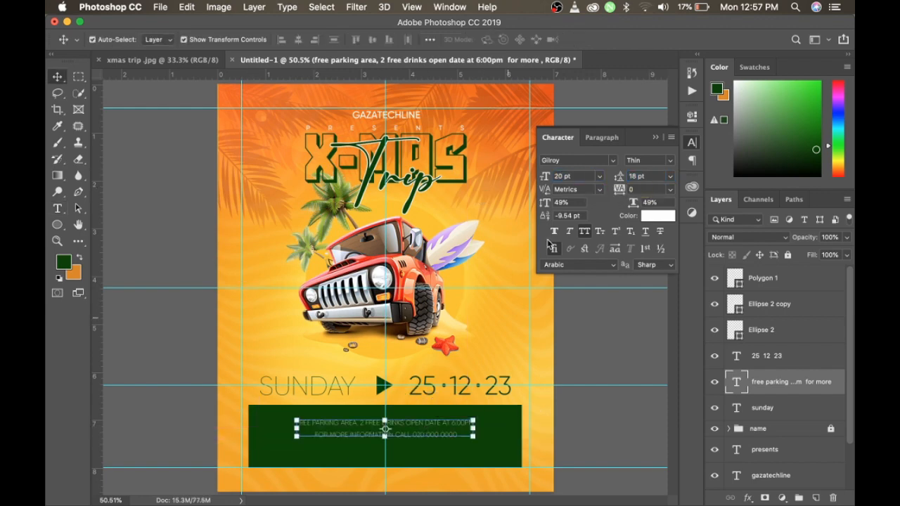
- Change the panel text to the SemiBold weight of Gilroy at 30 pt
left_click_drag(588, 175, 595, 168)
left_click(647, 161)
left_click(641, 246)
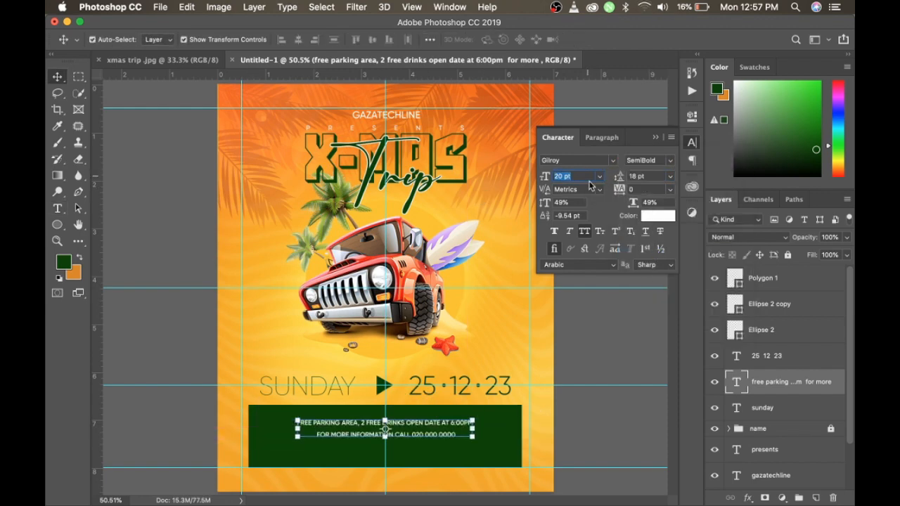
type("30")
key("Return")
- Change the panel text's font to Akrobat Black, try 40 pt, and settle on a size of 35 pt
left_click(576, 163)
type("akro")
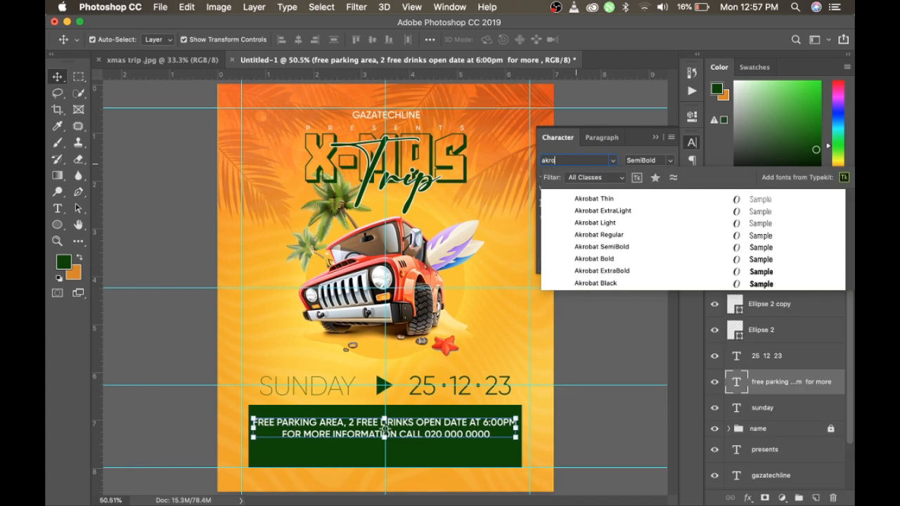
left_click(596, 282)
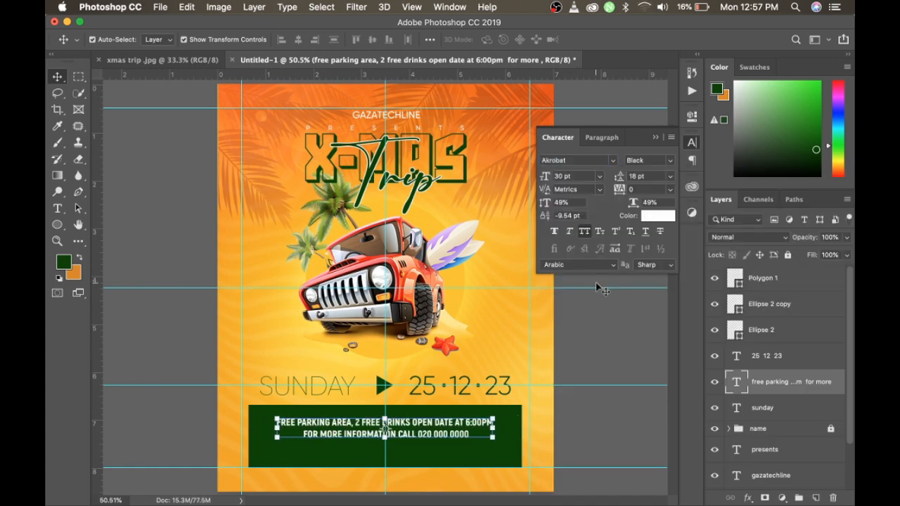
left_click(580, 177)
type("40")
key("Return")
left_click_drag(583, 175, 514, 197)
type("35")
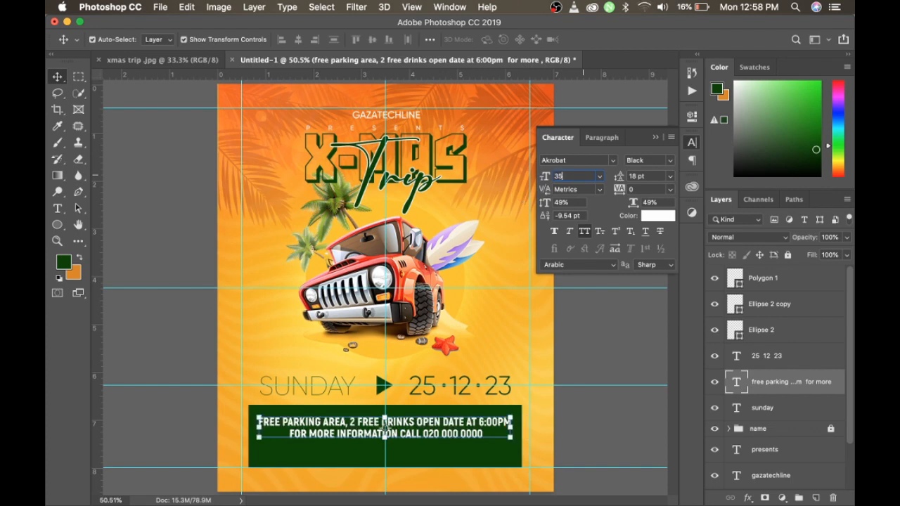
key("Return")
- Shorten the green panel by raising its bottom edge to just below the second text line
left_click(452, 461)
left_click_drag(384, 467, 395, 447)
key("Return")
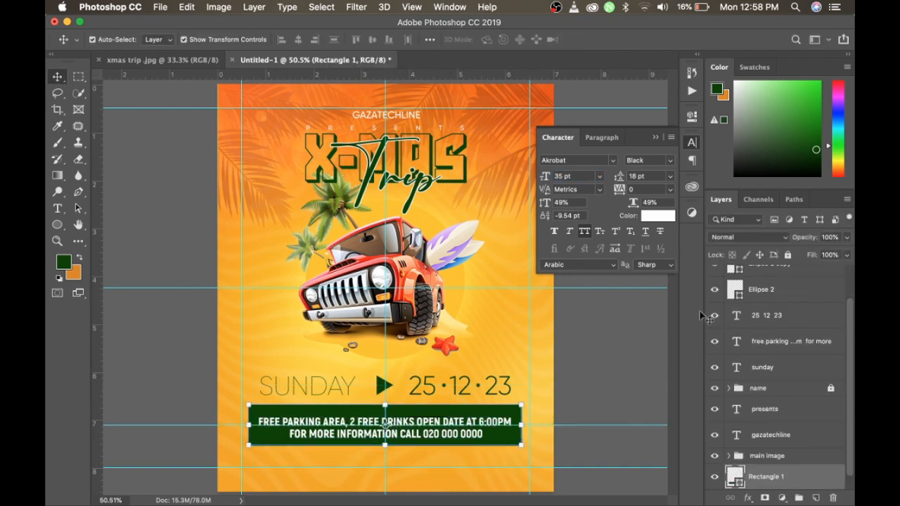
- Change the white text in the green panel to the ExtraBold weight of Akrobat
left_click(790, 345)
left_click(646, 160)
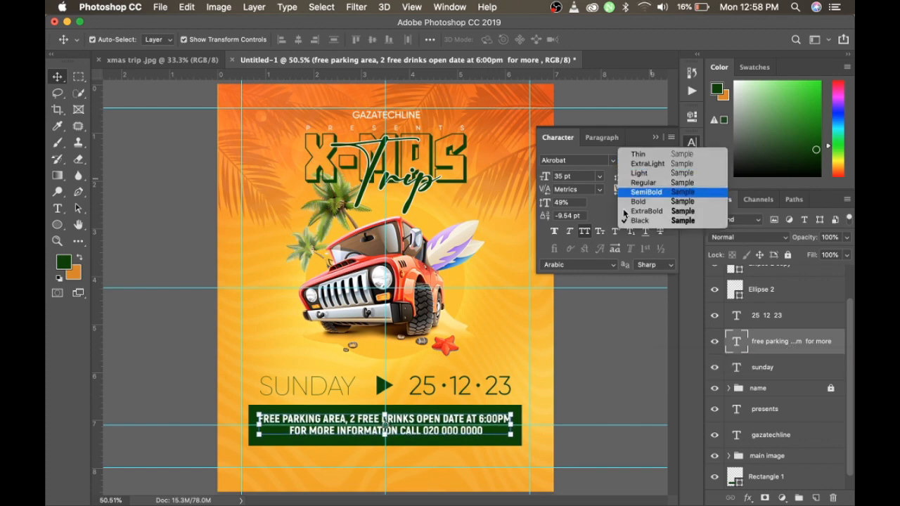
left_click(631, 214)
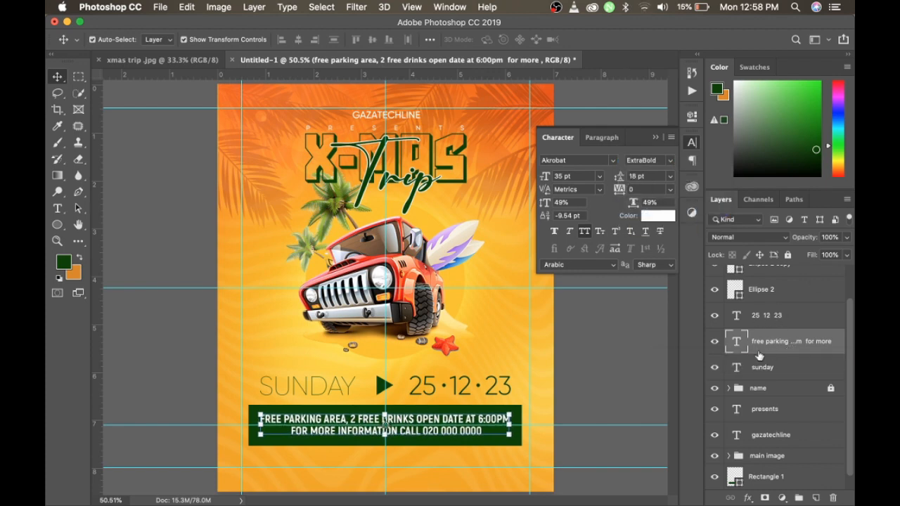
- Group the panel text with its green rectangle as "info." and move the group down to rest on the lowest horizontal guide
left_click(766, 476)
left_click(780, 341, "super")
key("super+g")
double_click(758, 356)
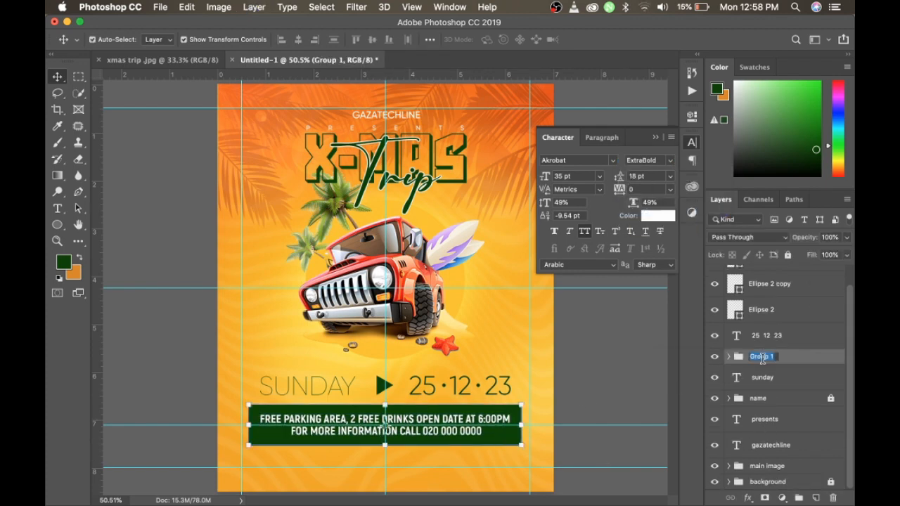
type("info.")
key("Return")
left_click_drag(385, 424, 385, 445)
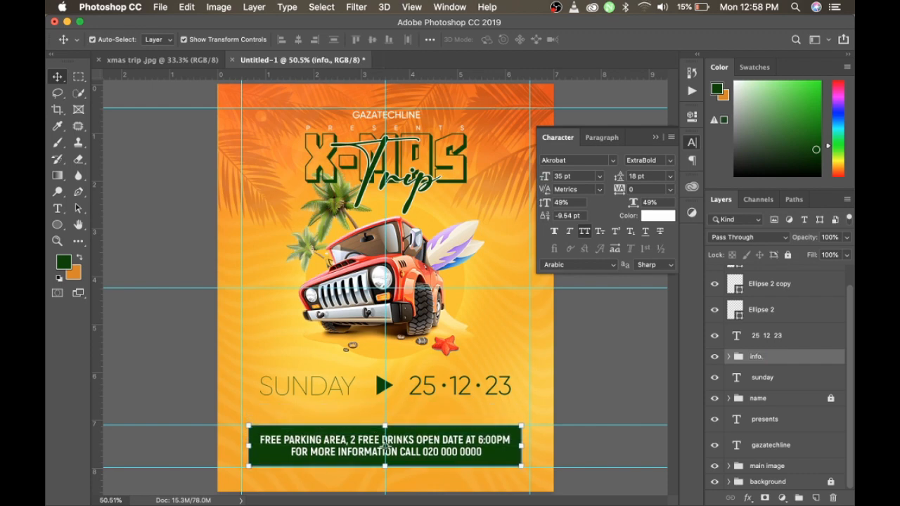
- Group the day, triangle, date and dot layers as "date" and move the group down closer to the green panel
left_click(809, 337)
left_click(792, 288, "shift")
scroll(793, 296, "up", 1)
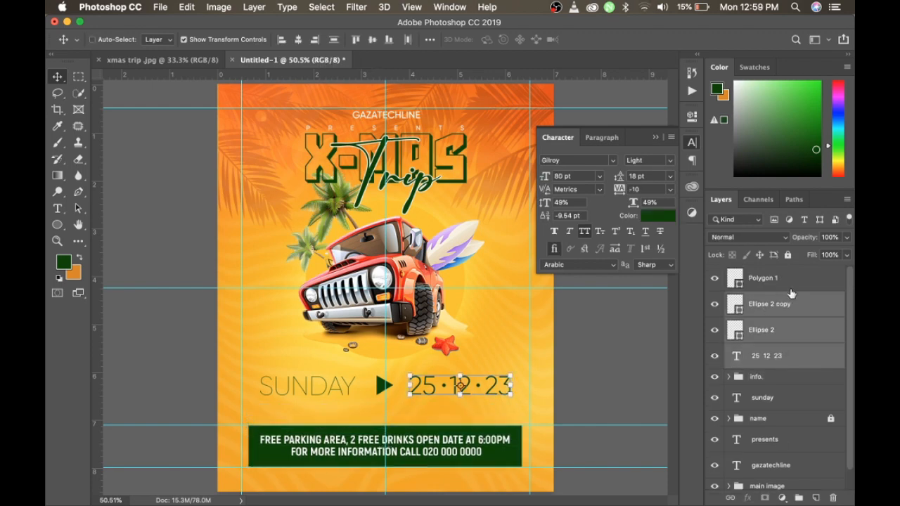
left_click(792, 281, "super")
left_click(779, 398, "super")
key("super+g")
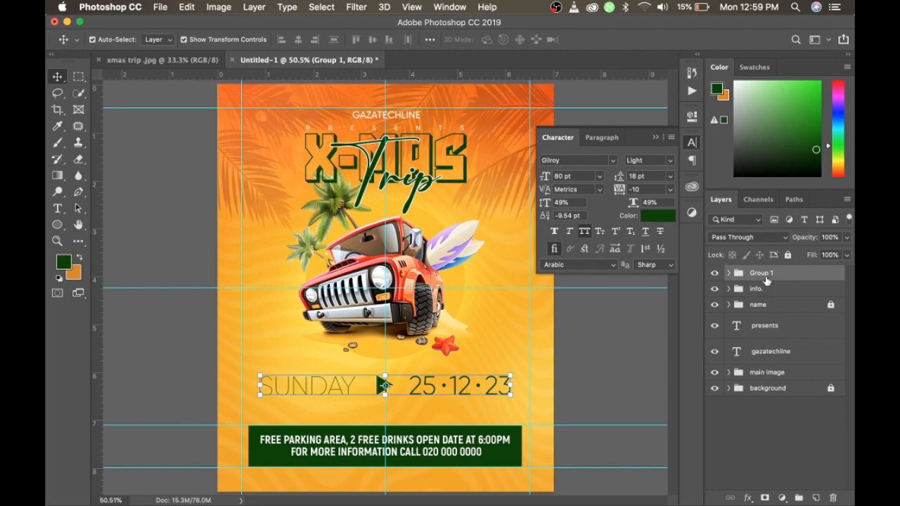
double_click(765, 276)
type("date")
key("Return")
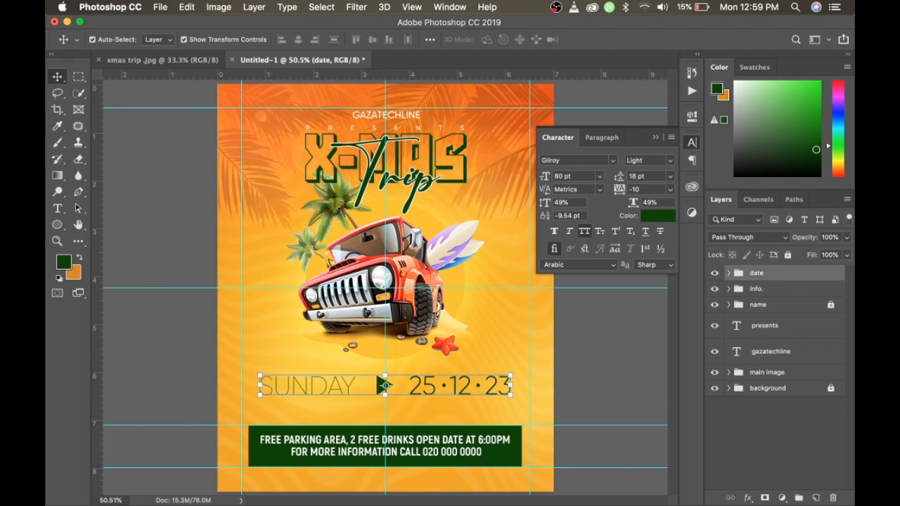
left_click_drag(384, 385, 384, 403)
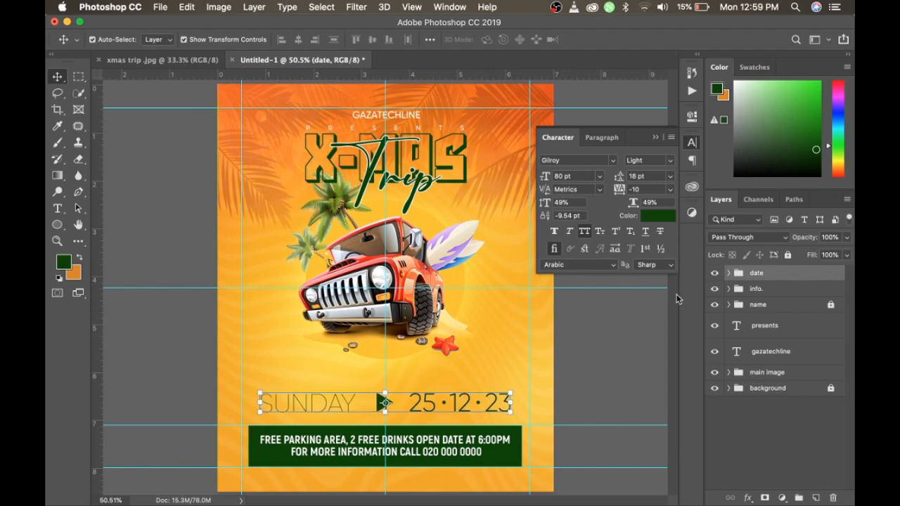
- Enlarge the yellow circle behind the jeep from its centre to about 3.93 × 3.93 in
left_click(379, 352)
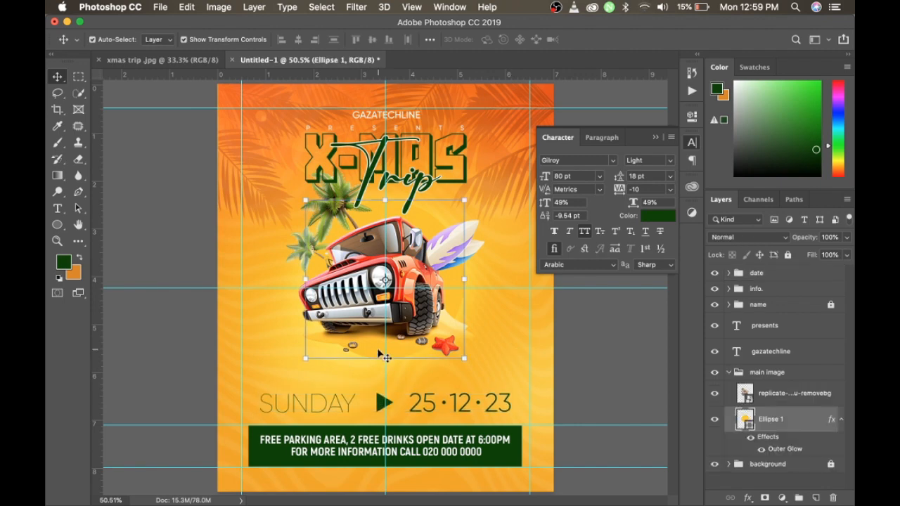
key("super+t")
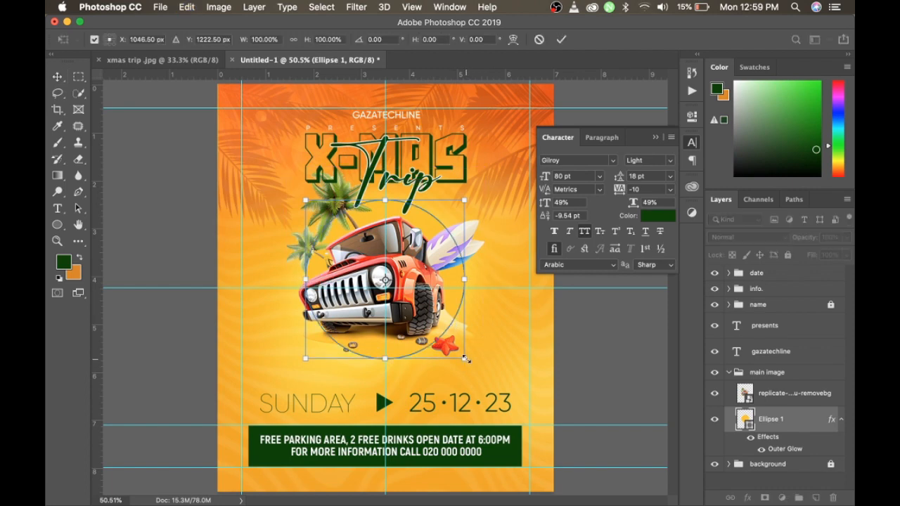
left_click_drag(465, 359, 480, 374)
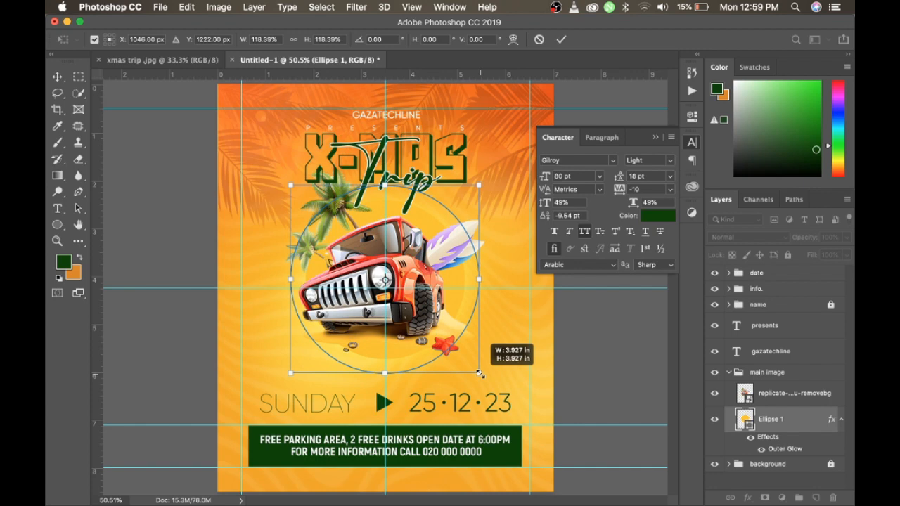
key("Return")
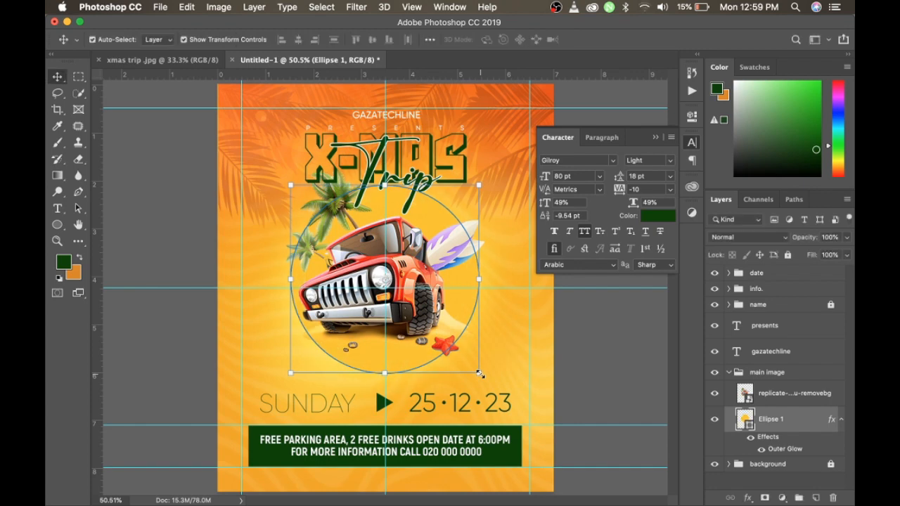
- Enlarge the jeep image to about 30.5% width and 32.4% height, centred above the date line, and hide the guides
left_click(403, 322)
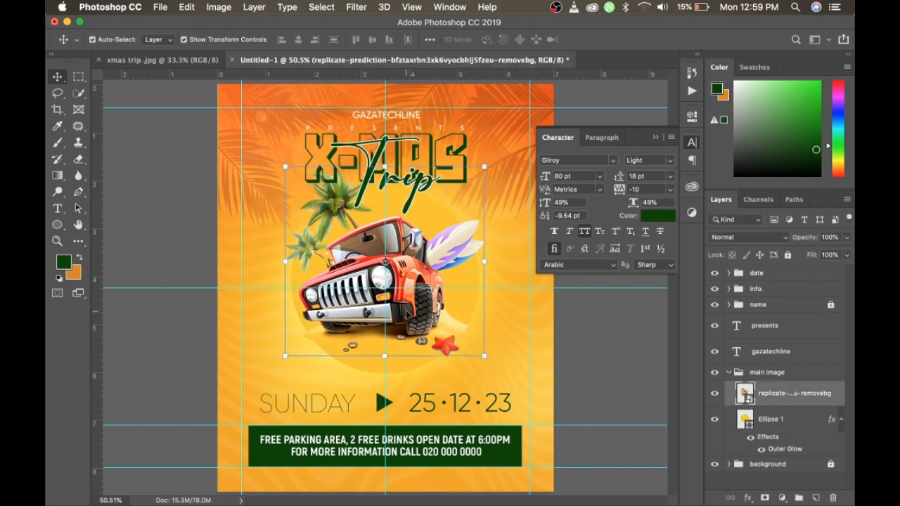
left_click(484, 358)
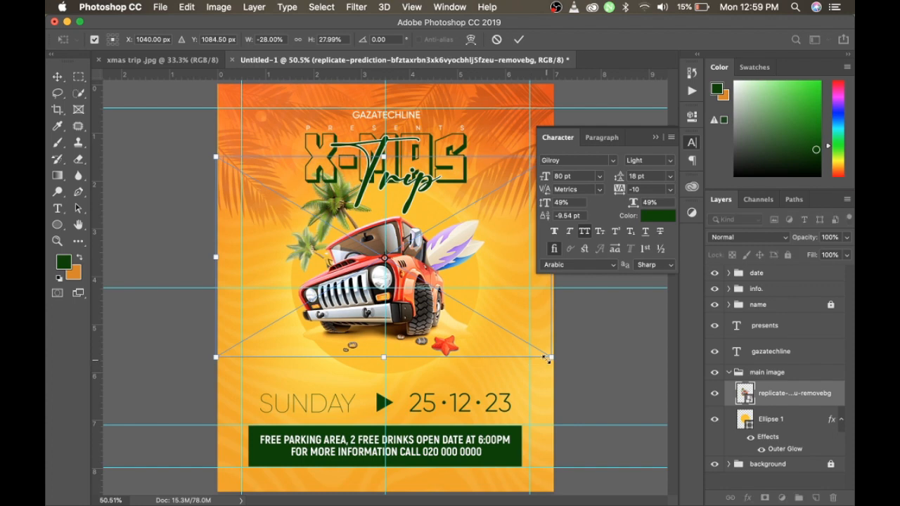
left_click_drag(552, 358, 566, 372)
left_click_drag(428, 319, 426, 323)
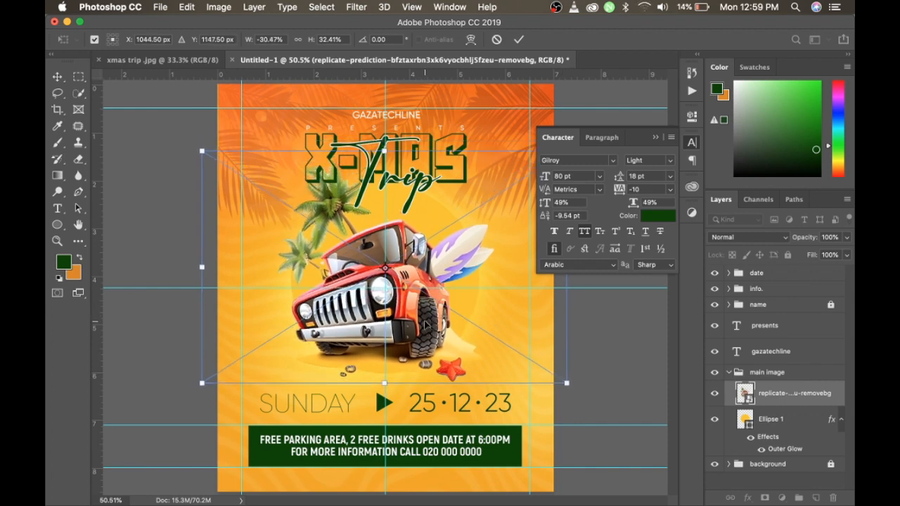
key("Return")
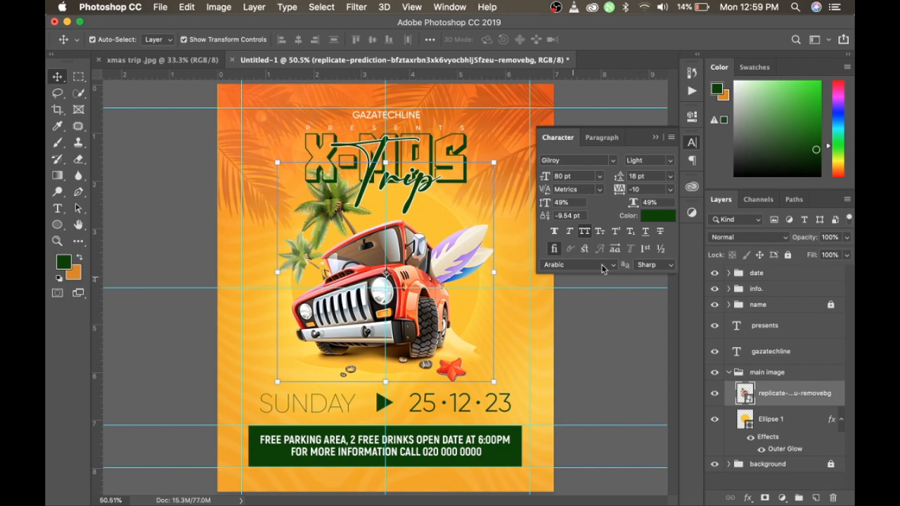
left_click(654, 138)
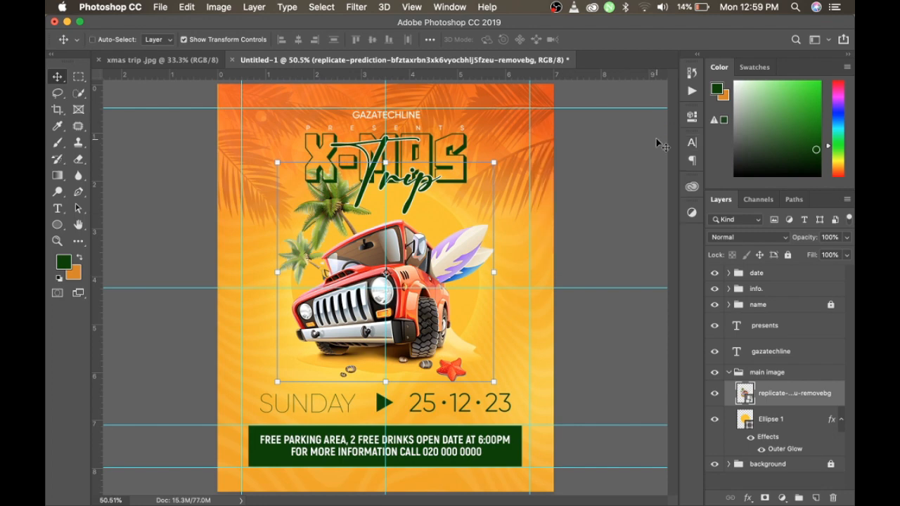
key("super+h")
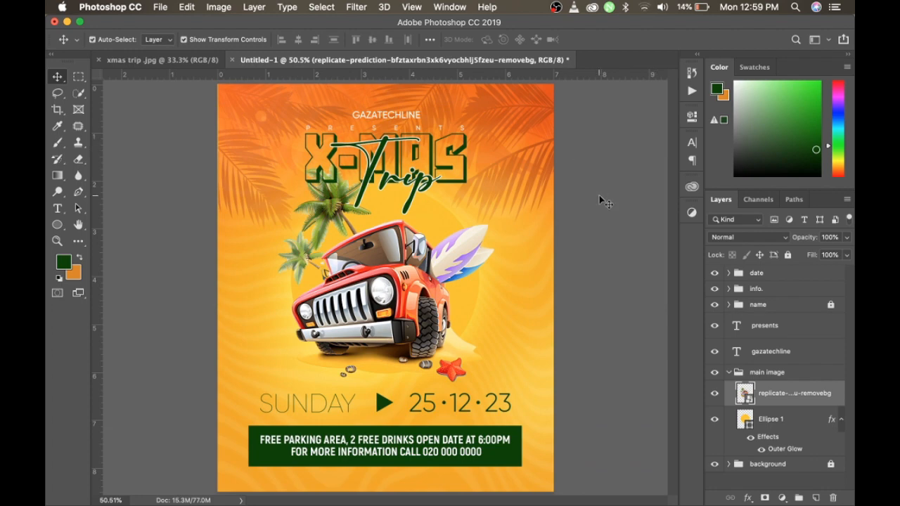
- Draw a thin vertical rounded rectangle of about 17 × 143 px beside the jeep on a new layer above the date group
key("u")
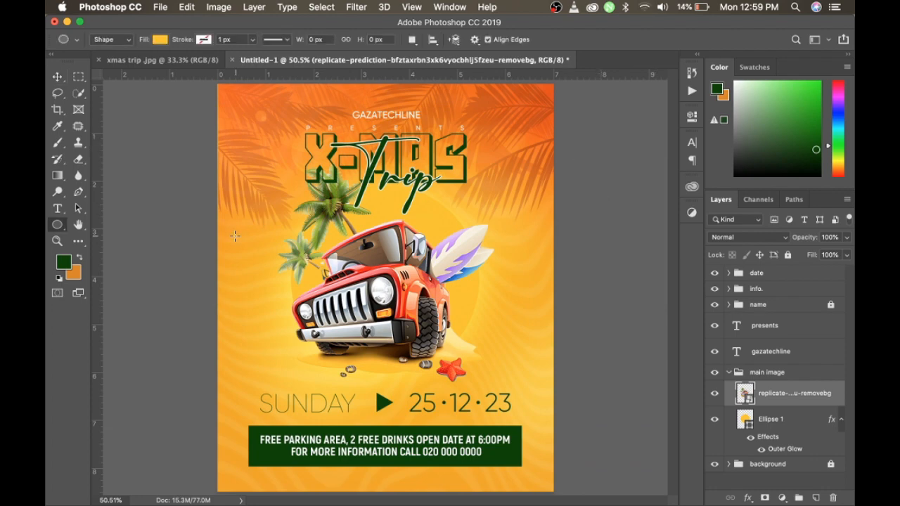
left_click_drag(57, 224, 88, 239)
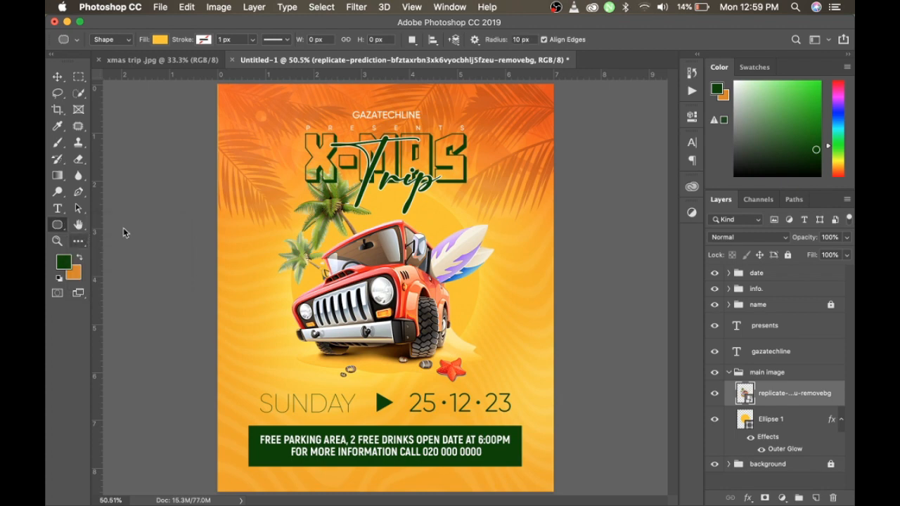
left_click(729, 373)
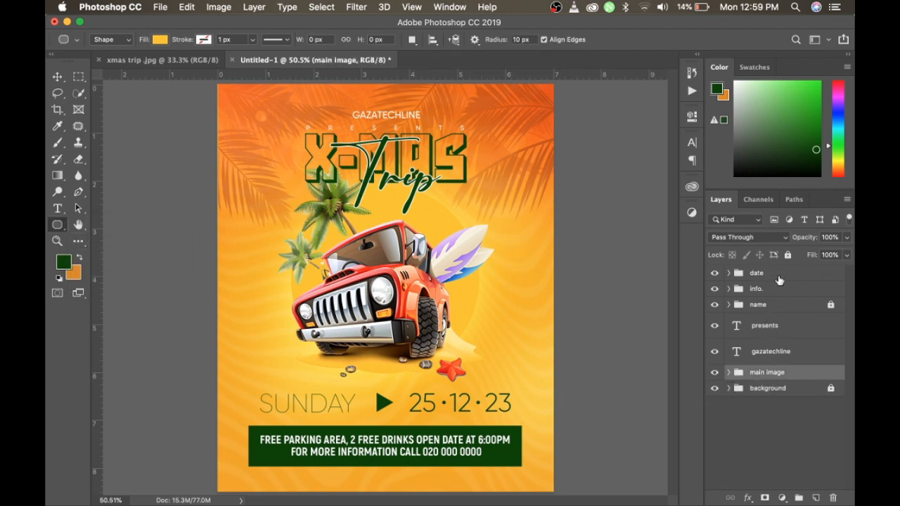
left_click(779, 278)
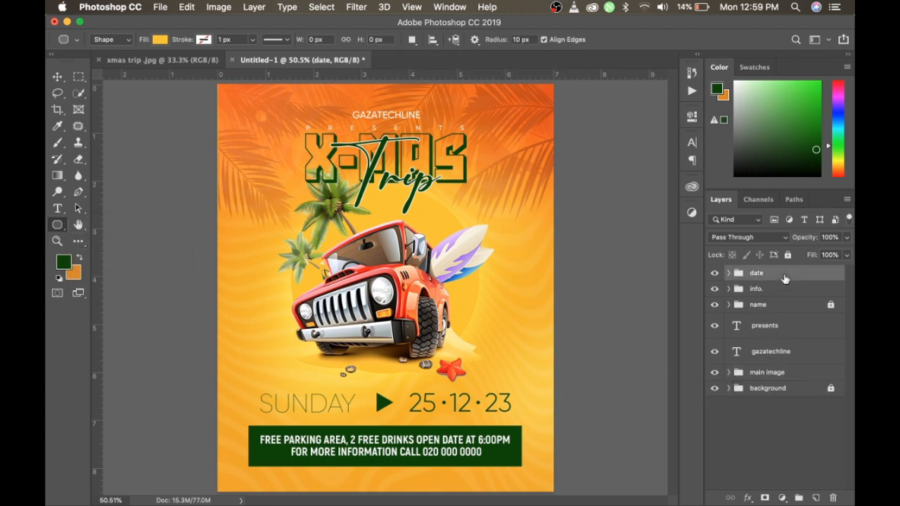
left_click(816, 498)
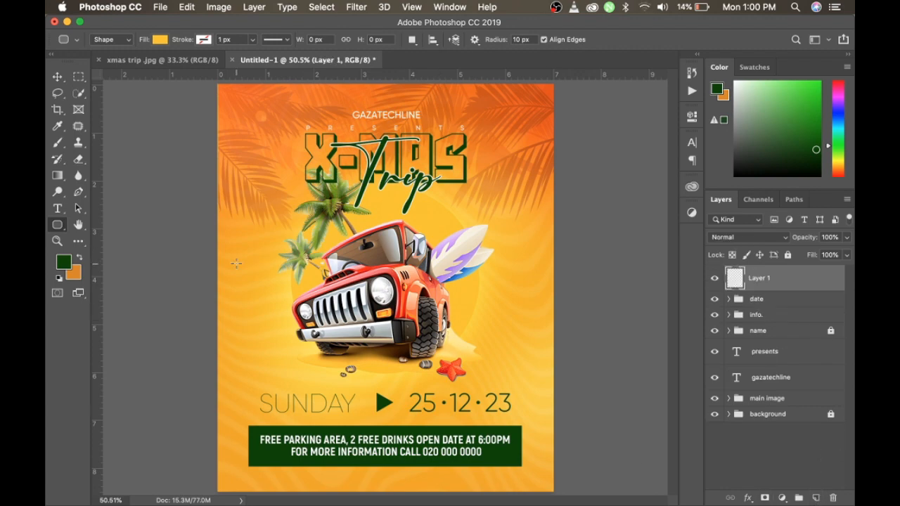
left_click_drag(236, 263, 239, 284)
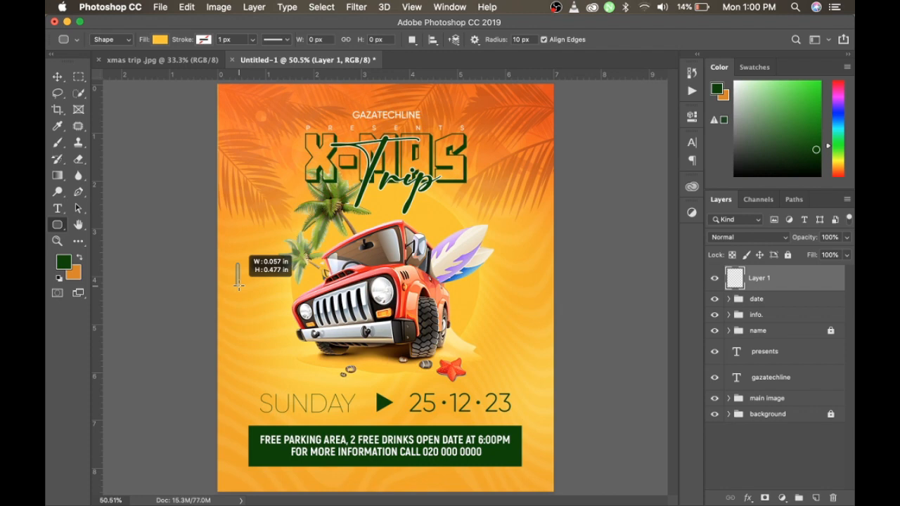
left_click_drag(238, 284, 238, 284)
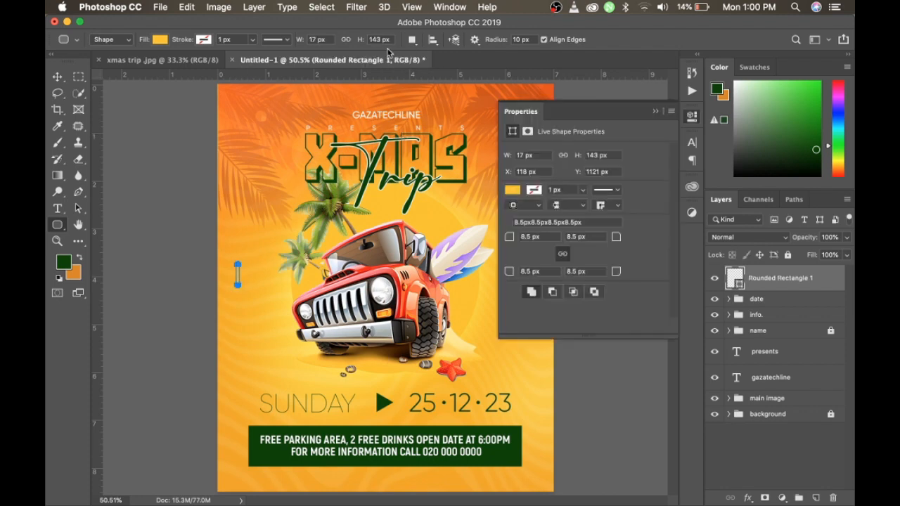
- Rotate the thin rounded rectangle by -45°
key("super+t")
left_click(352, 42)
type("45")
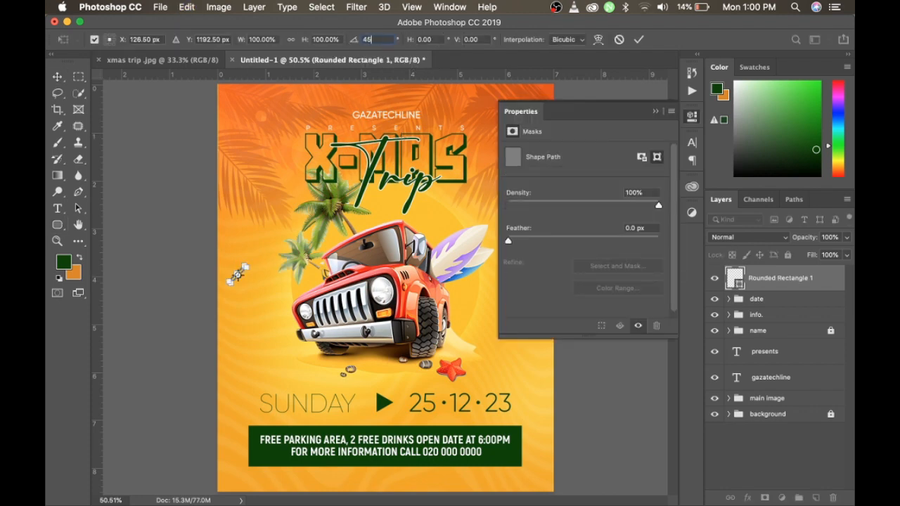
key("BackSpace")
key("BackSpace")
type("-45")
key("Return")
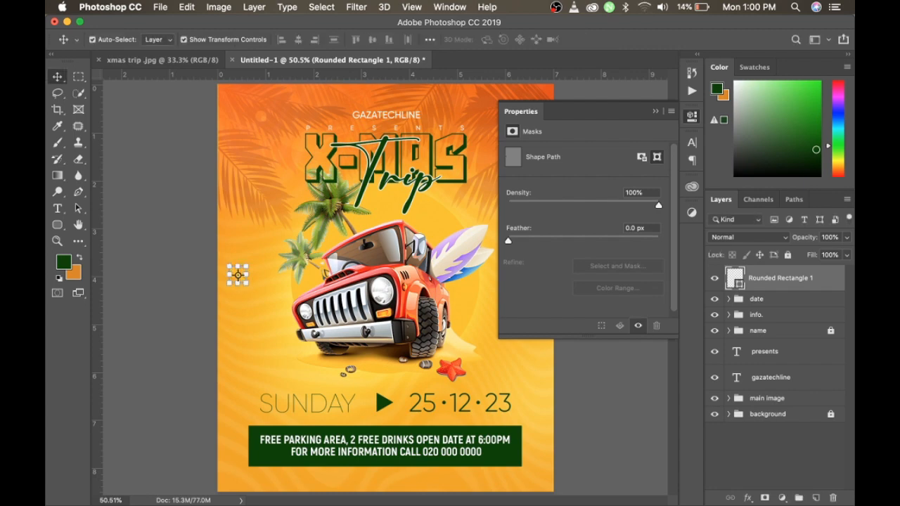
- Duplicate the slanted bar and flip the copy vertically
key("super+j")
key("super+t")
right_click(239, 268)
left_click(279, 382)
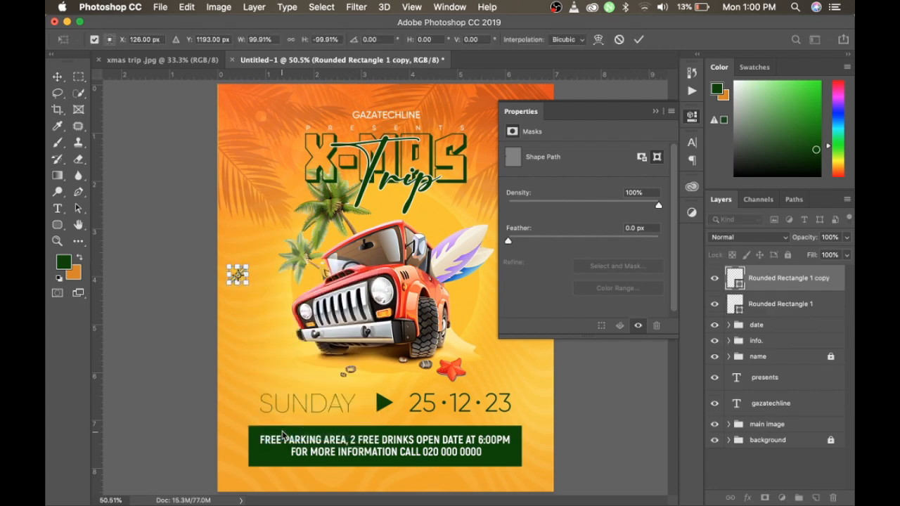
key("Return")
key("super+semicolon")
key("super+semicolon")
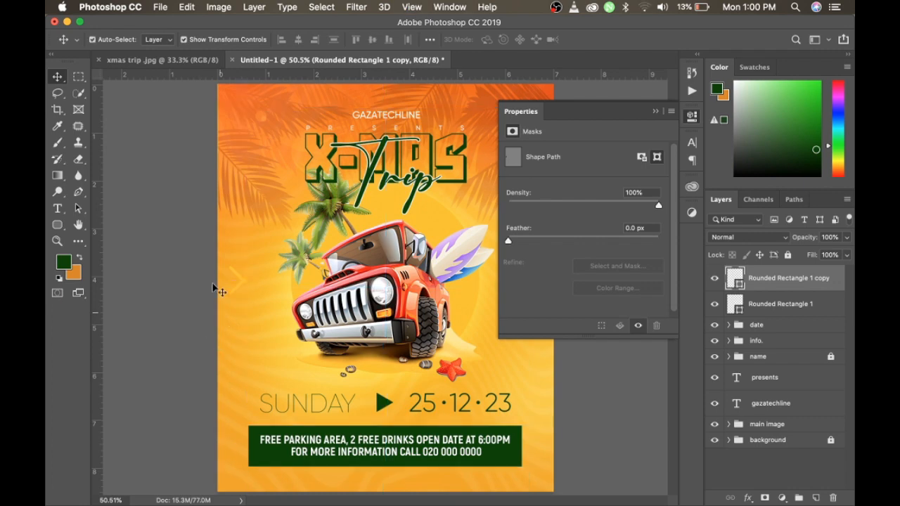
- Move the lower bar down so the two rounded ends meet in a chevron, and merge both bars into one shape layer
key("z")
left_click(233, 272)
key("v")
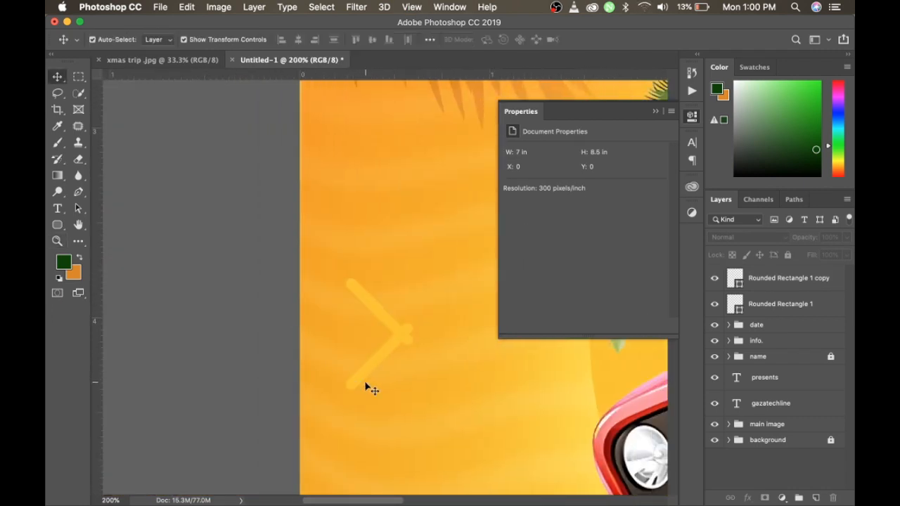
left_click(357, 378)
left_click(795, 305, "shift")
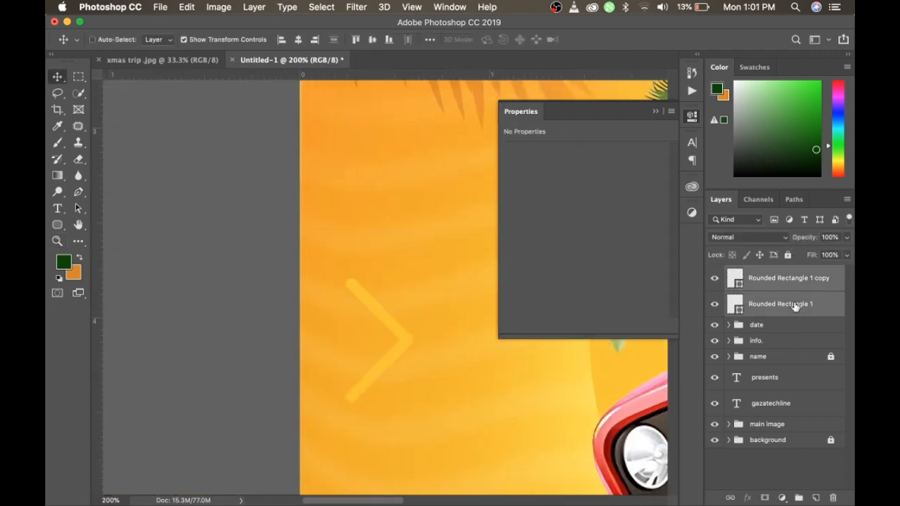
key("super+e")
- Recolour the chevron with the dark green sampled from the information panel
double_click(739, 286)
key("super+0")
left_click(520, 448)
left_click(668, 143)
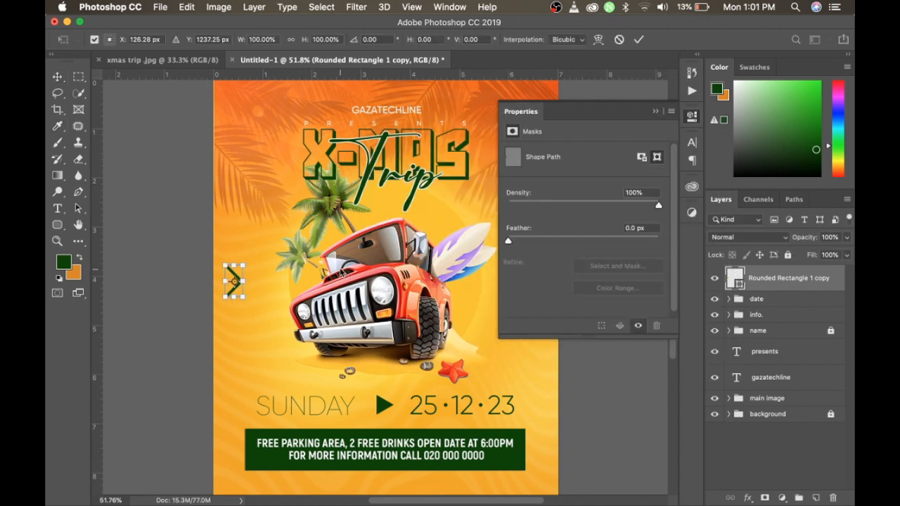
- Shrink the chevron slightly and rotate it 90° clockwise so it points down
left_click_drag(225, 278, 229, 279)
key("Return")
key("super+t")
right_click(227, 275)
left_click(306, 409)
key("Return")
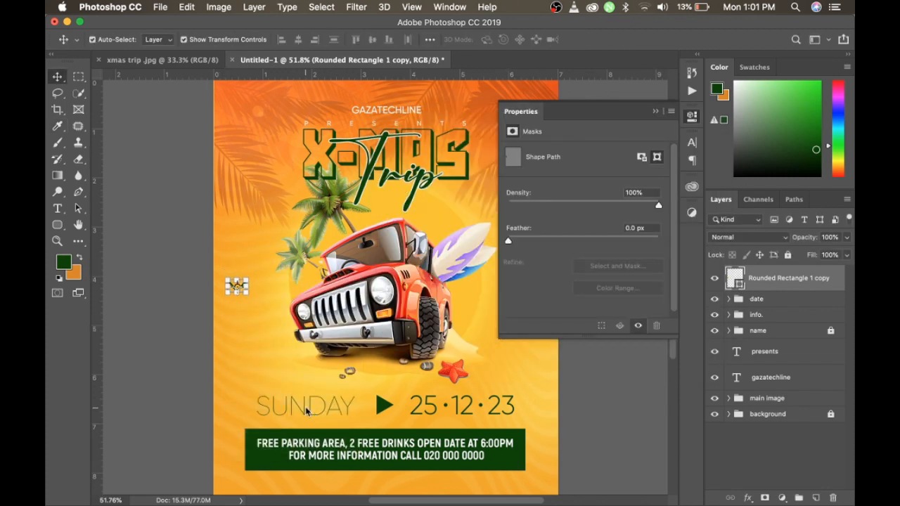
- Move the green chevron up and slightly inward to sit beside the palm trees
key("shift+Up")
key("shift+Up")
key("shift+Up")
key("shift+Up")
key("shift+Up")
key("shift+Up")
key("shift+Up")
key("shift+Up")
key("shift+Up")
key("shift+Up")
key("shift+Right")
key("shift+Right")
key("shift+Right")
key("shift+Right")
key("shift+Up")
key("shift+Up")
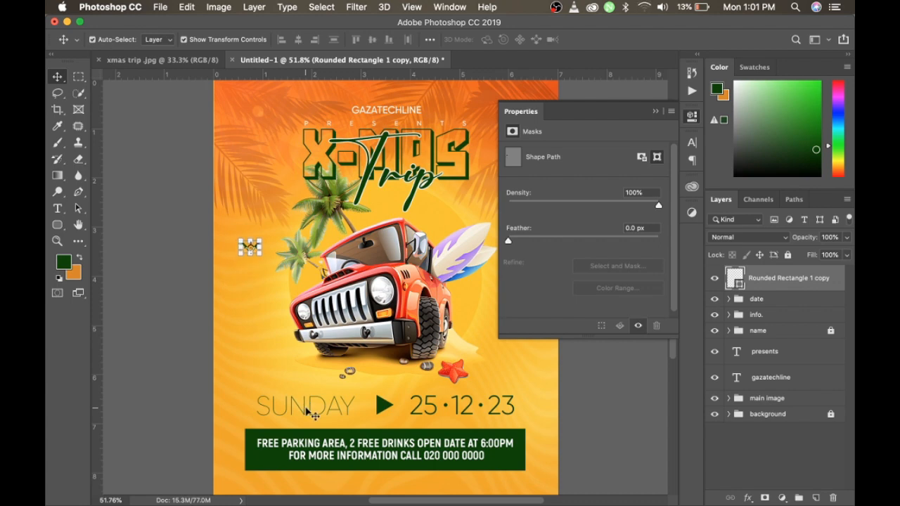
key("j")
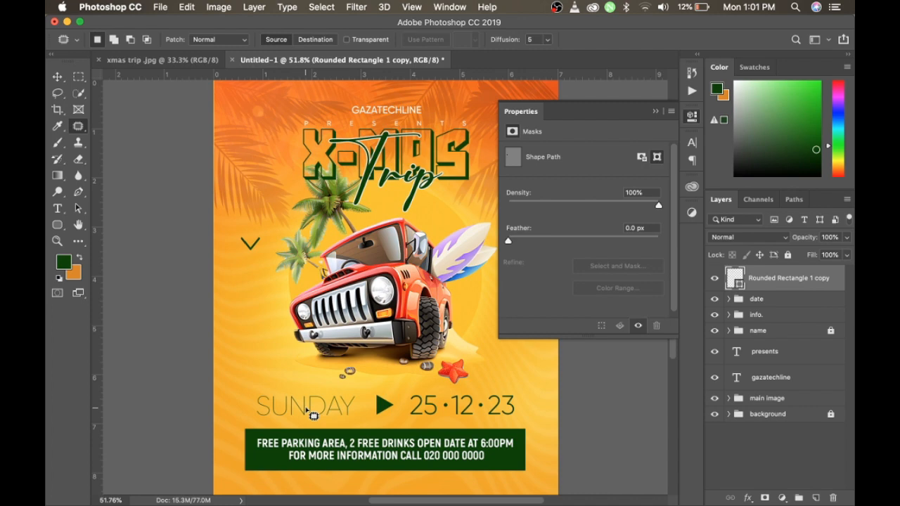
- Duplicate the green chevron and nudge the copy straight down so it sits just below the original
key("super+j")
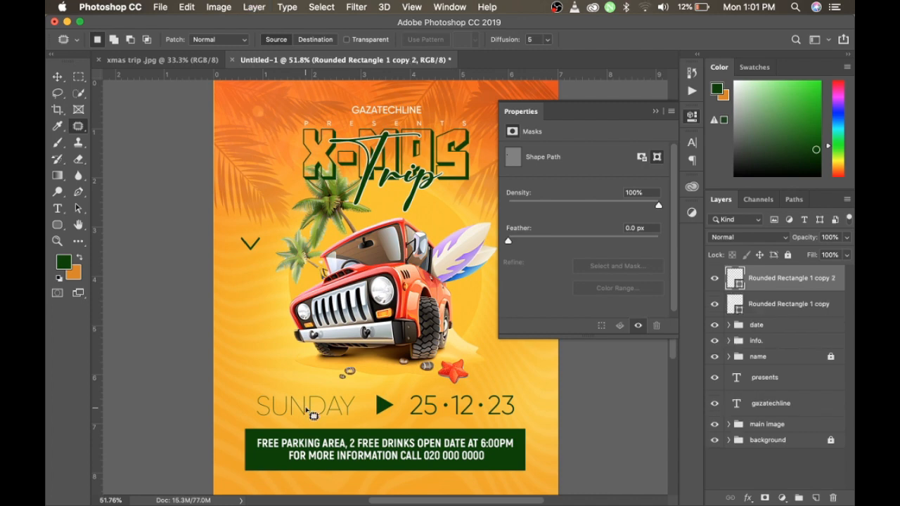
key("v")
key("Down")
key("Down")
key("Down")
key("Down")
key("Down")
key("Down")
key("Down")
key("Down")
key("Down")
key("Down")
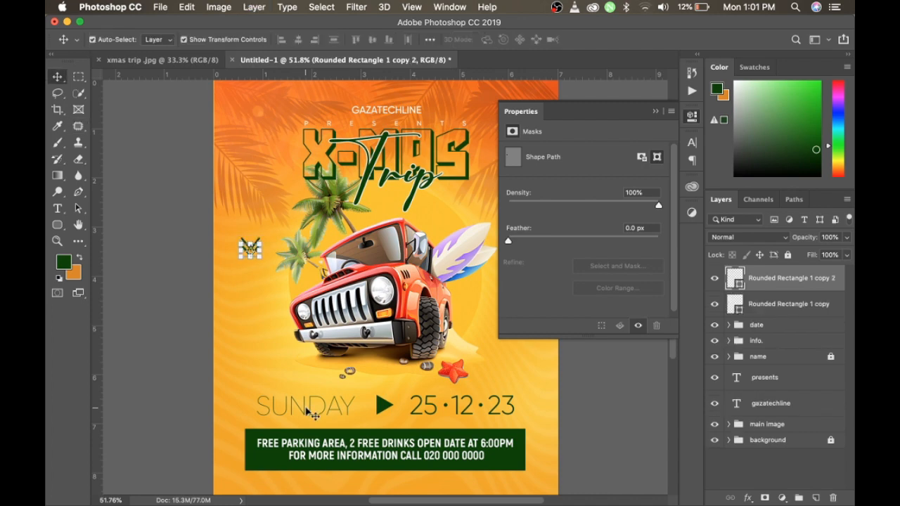
- Add a third chevron by duplicating the second one and nudging it down by a matching gap
key("super+j")
key("Down")
key("Down")
key("Down")
key("Down")
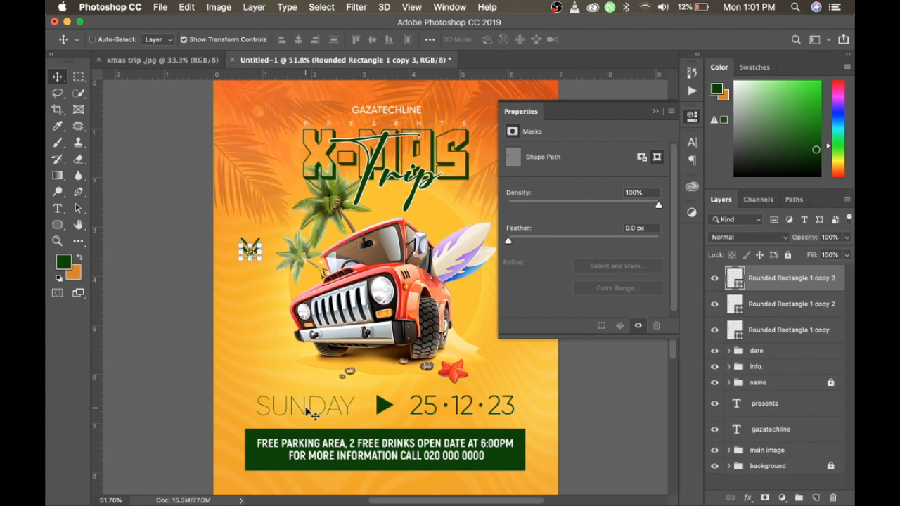
key("Down")
key("Down")
key("Down")
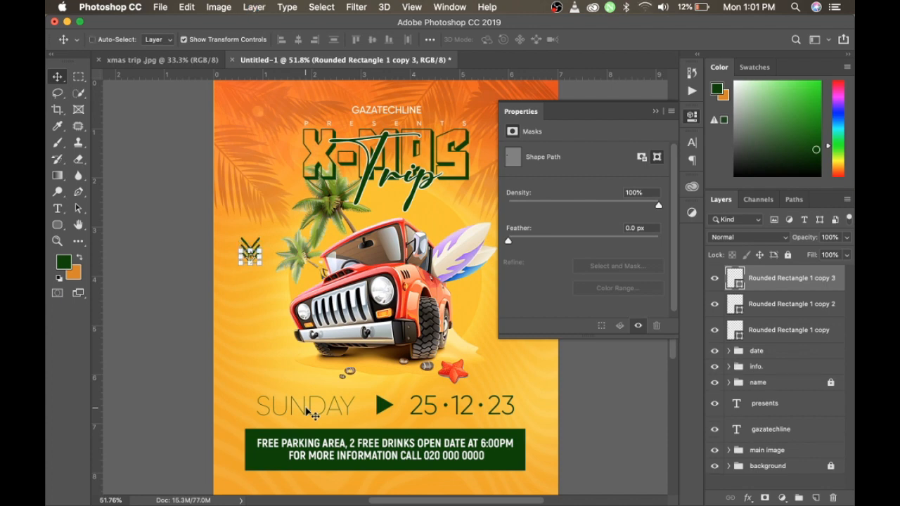
- Add a fourth chevron by duplicating the lowest one and nudging it down with even spacing
key("super+j")
key("Down")
key("Down")
key("Down")
key("Down")
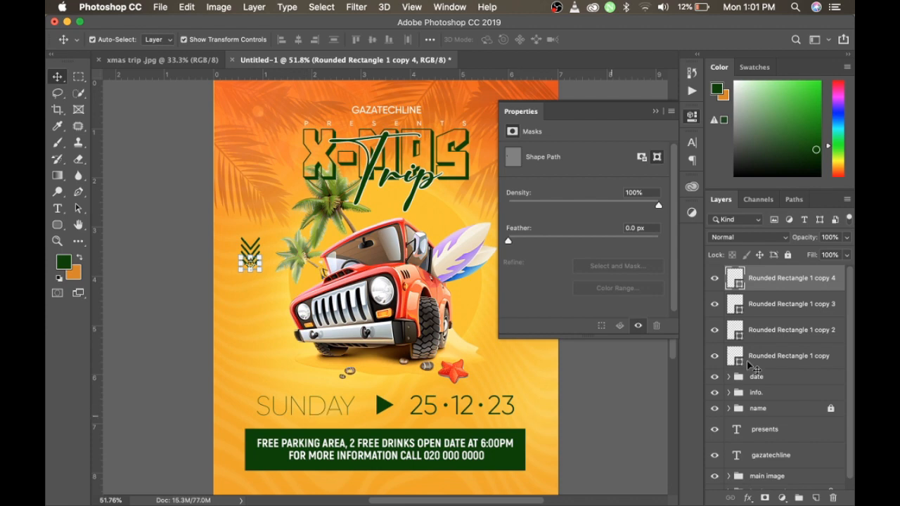
- Merge the four chevrons into one shape layer and shrink it to about 78% width and 82% height
left_click(793, 354, "shift")
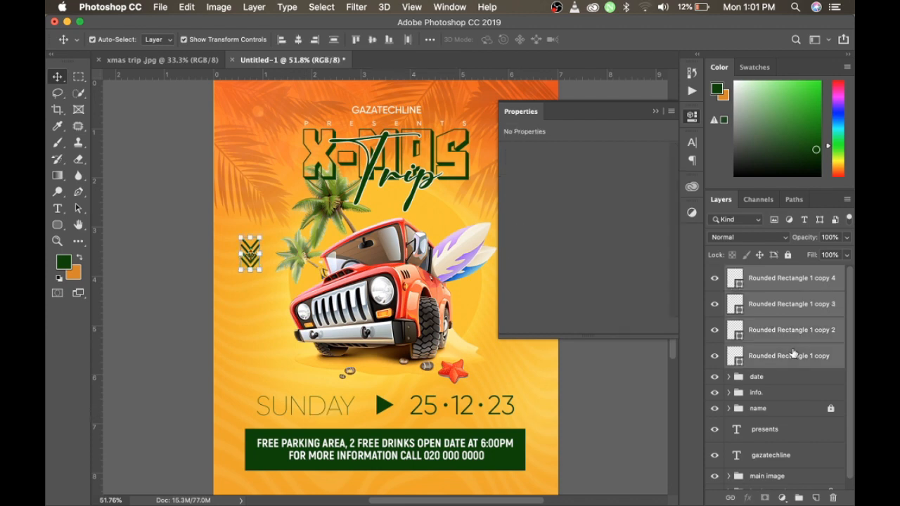
key("super+e")
key("super+t")
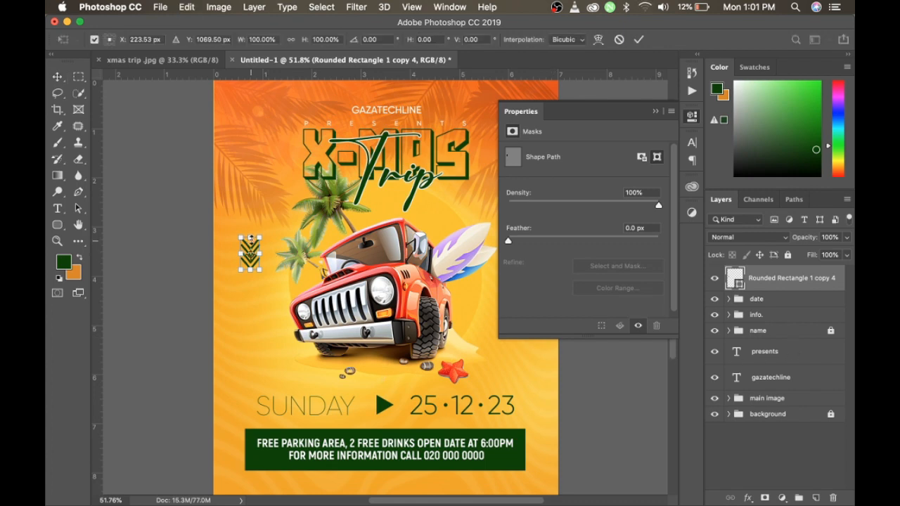
left_click_drag(260, 236, 258, 239)
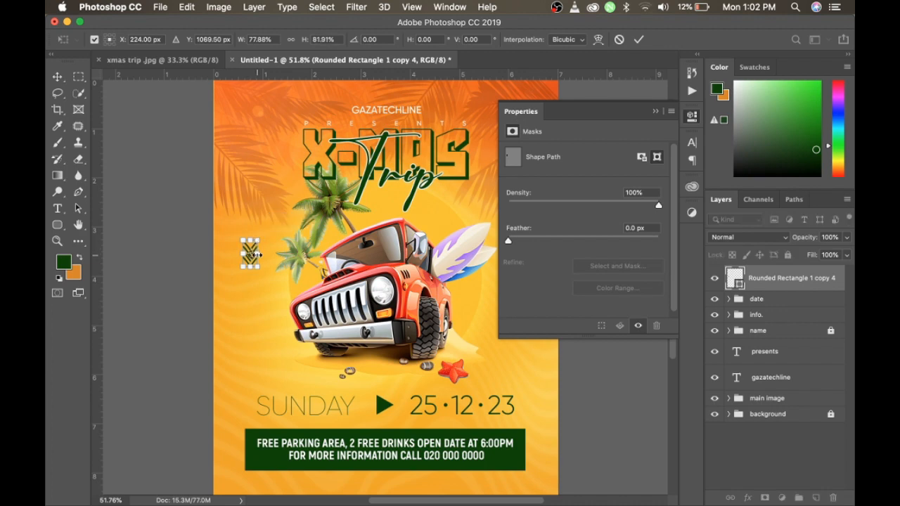
key("Return")
left_click(177, 278)
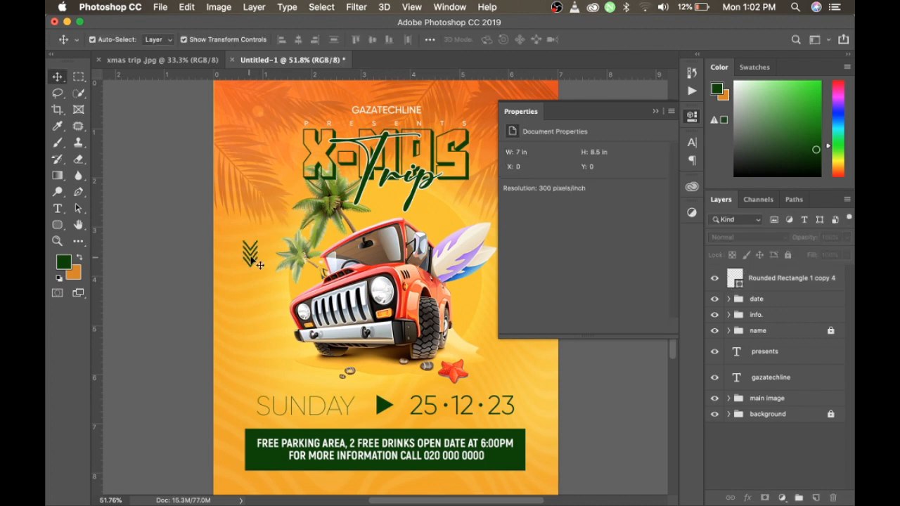
- Move the chevron stack up and slightly inward, and place a copy about 5.03 in right and 2.75 in below it, near the starfish
left_click_drag(257, 261, 263, 223)
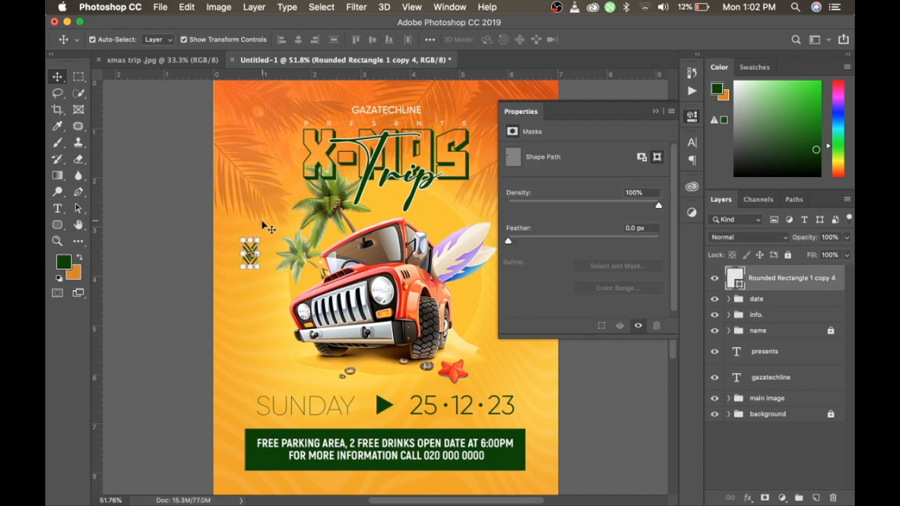
key("super+semicolon")
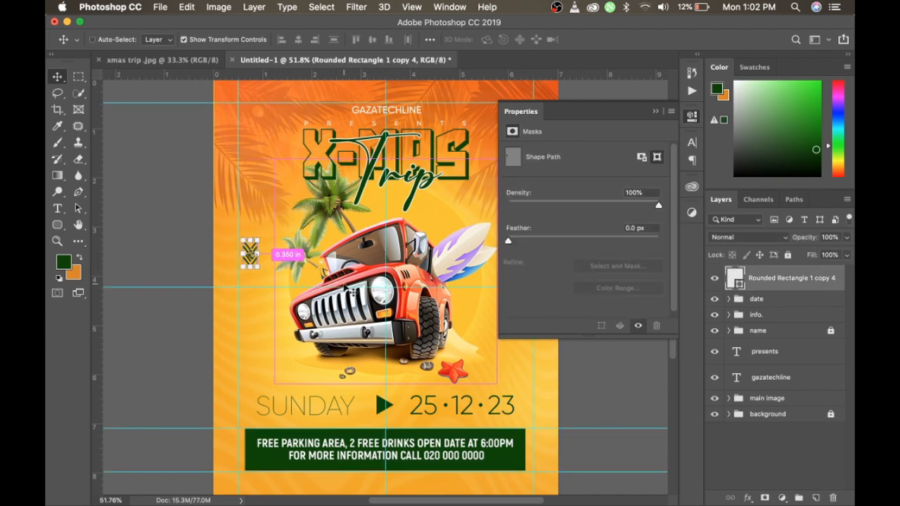
key("super+h")
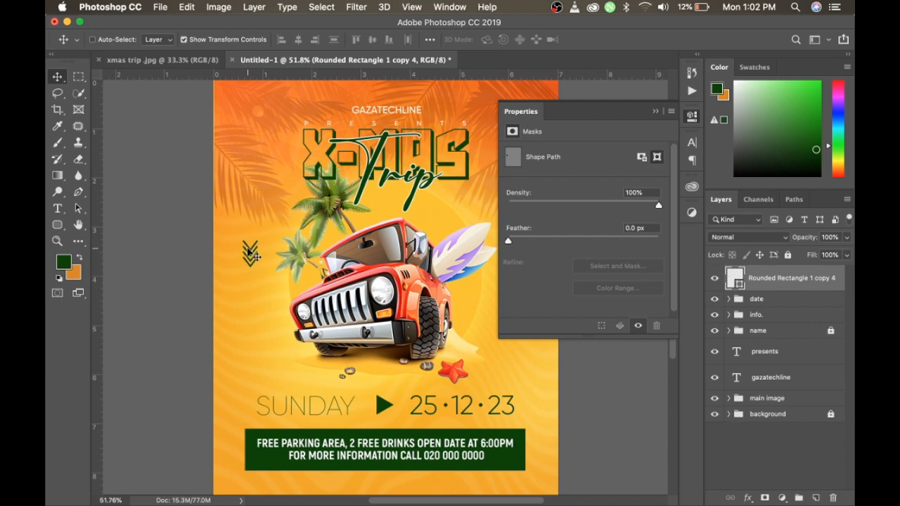
left_click_drag(248, 251, 499, 350)
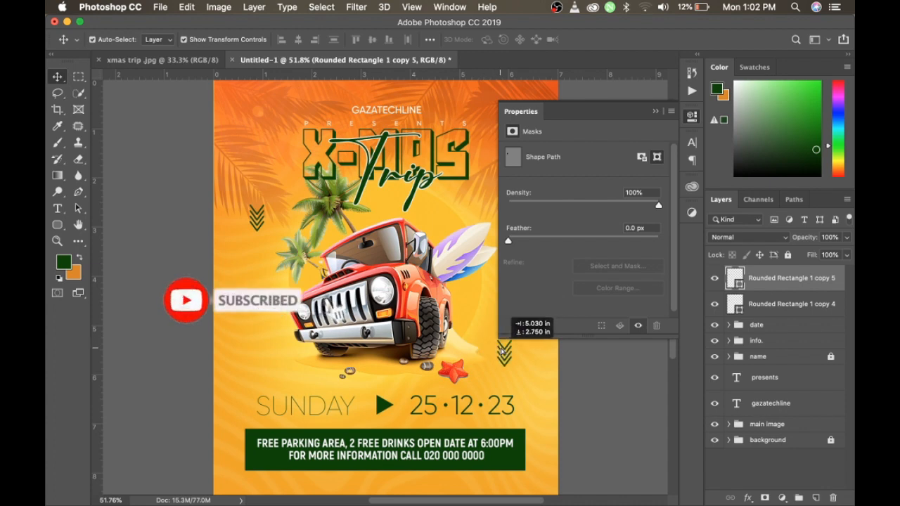
- Rotate the copied chevron stack near the starfish 180° so it points up, and clear the properties and layer selection away from the artwork
key("ctrl+t")
right_click(499, 349)
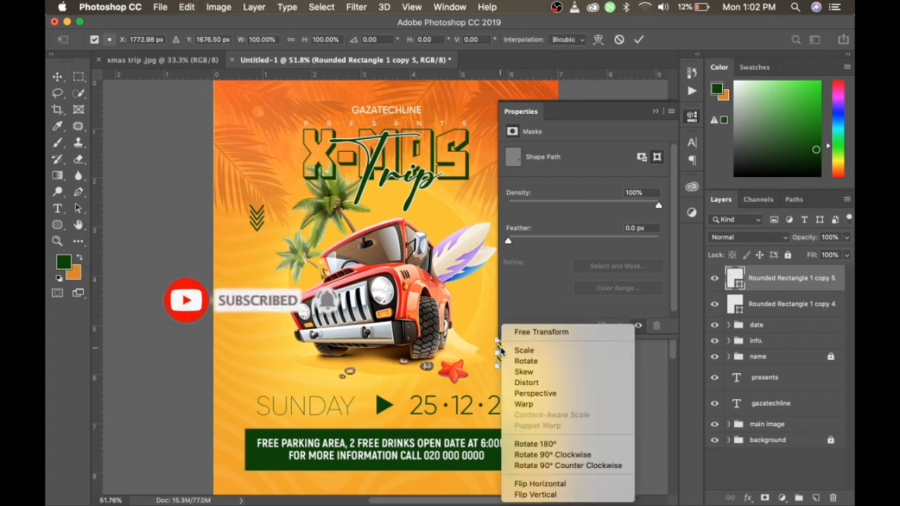
left_click(547, 444)
key("Return")
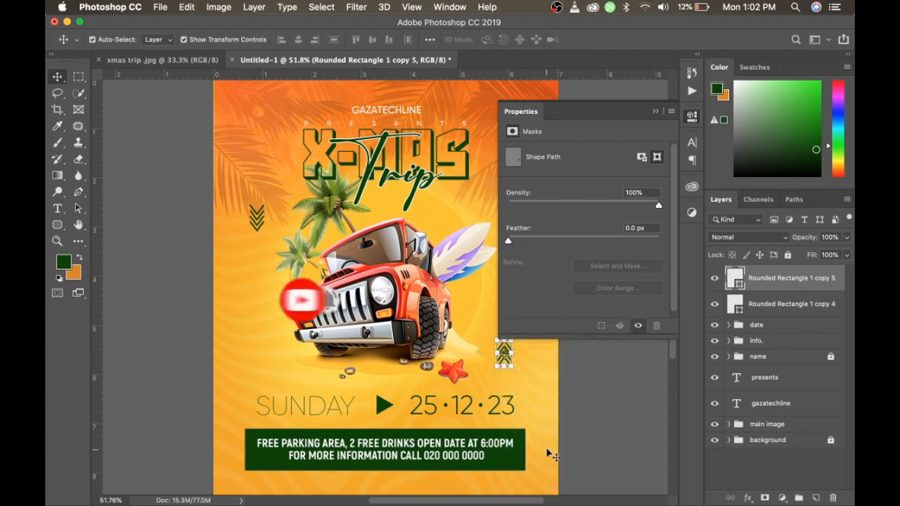
left_click(655, 112)
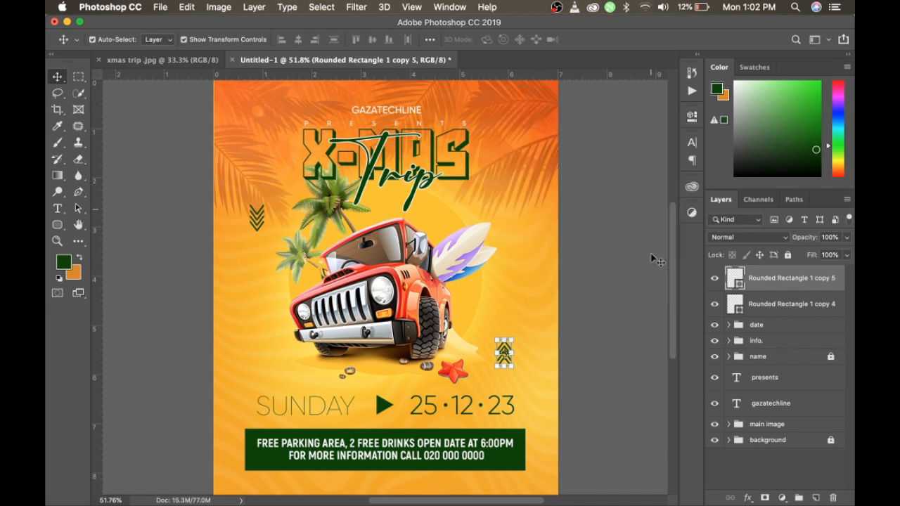
left_click(633, 301)
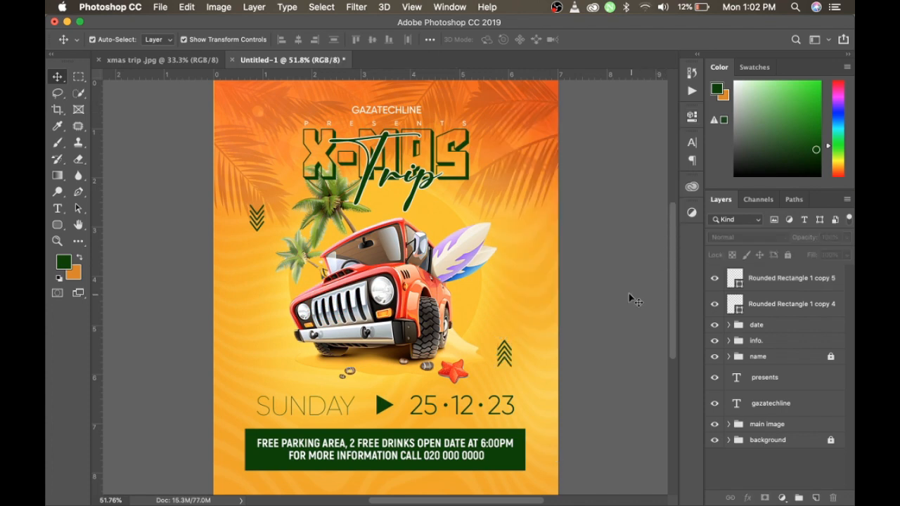
left_click(557, 7)
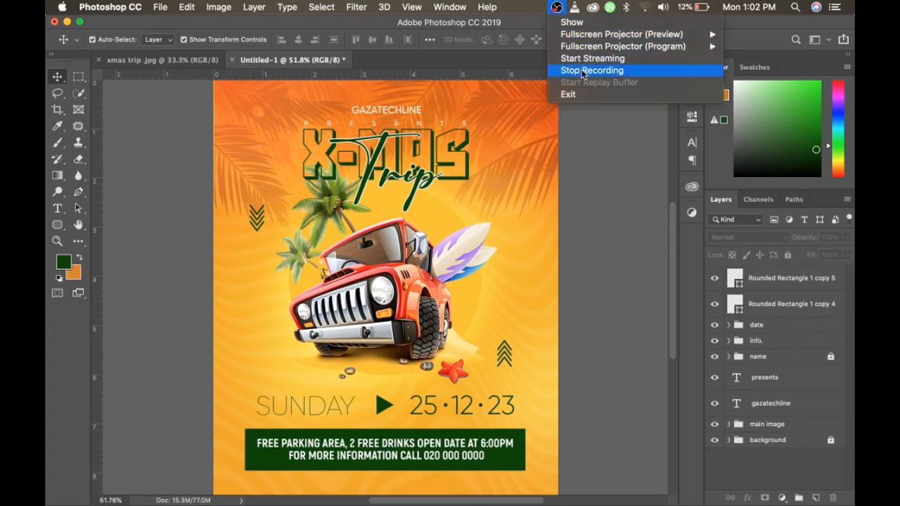